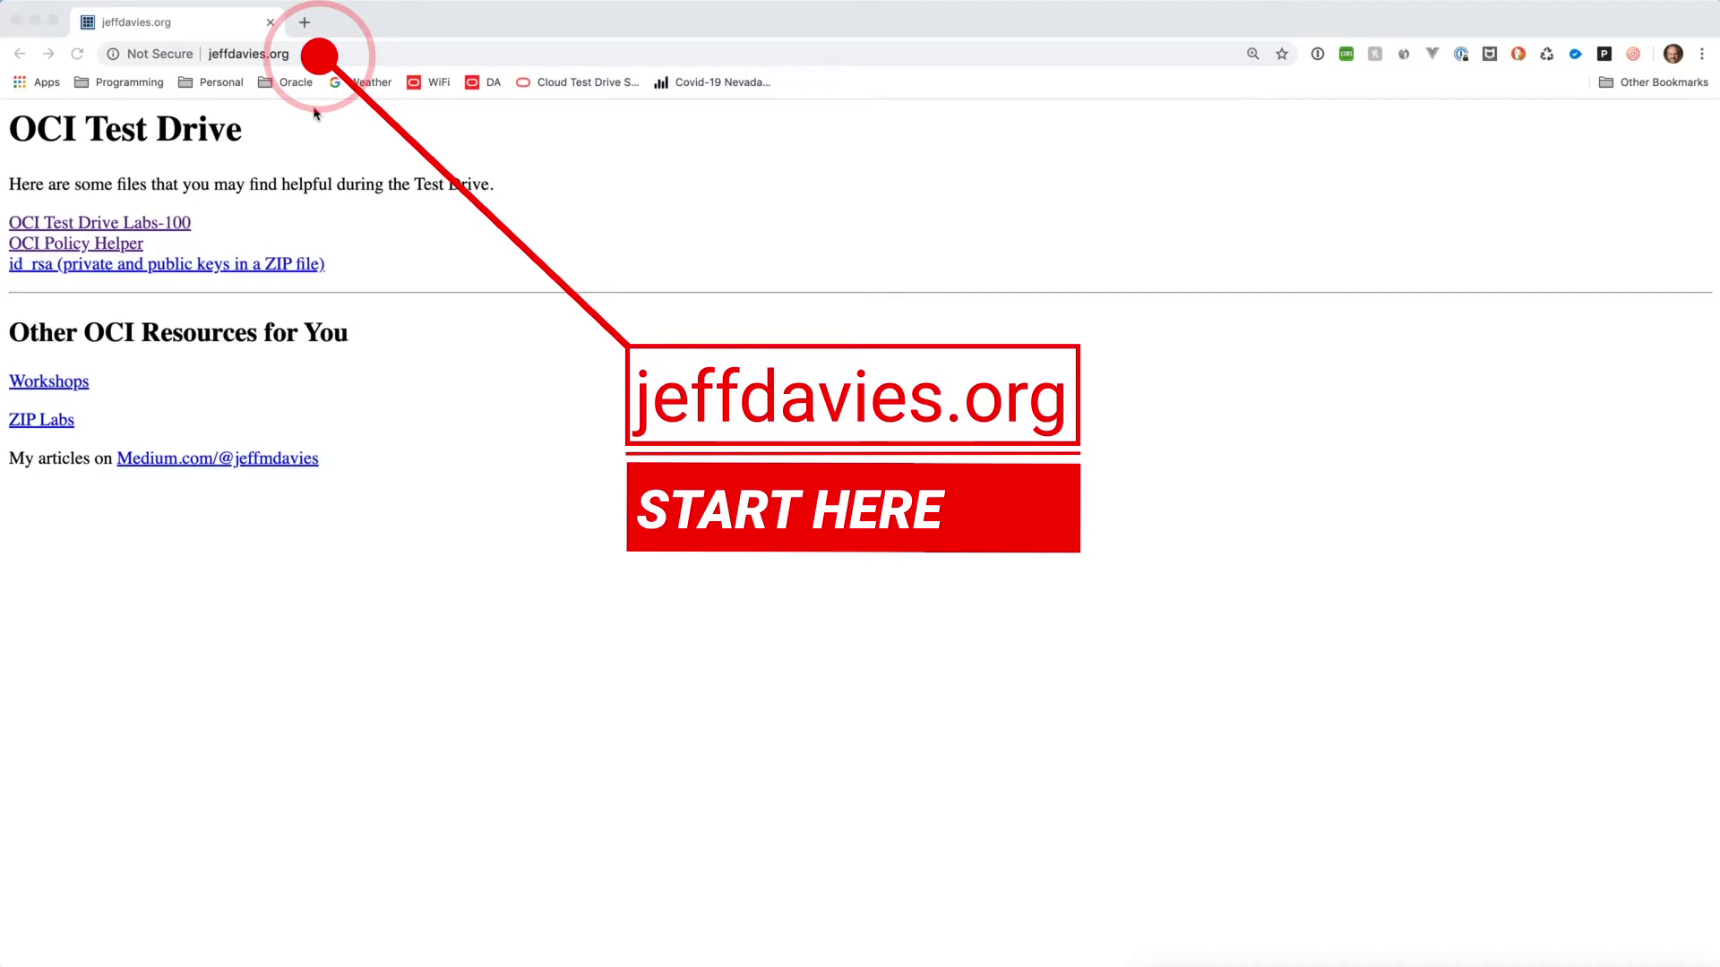
Open the OCI Test Drive Labs-100 link in a new tab and go to the Level 100 File Storage lab's Practice-1 instructions
{"action": "right_click", "coordinate": [147, 227]}
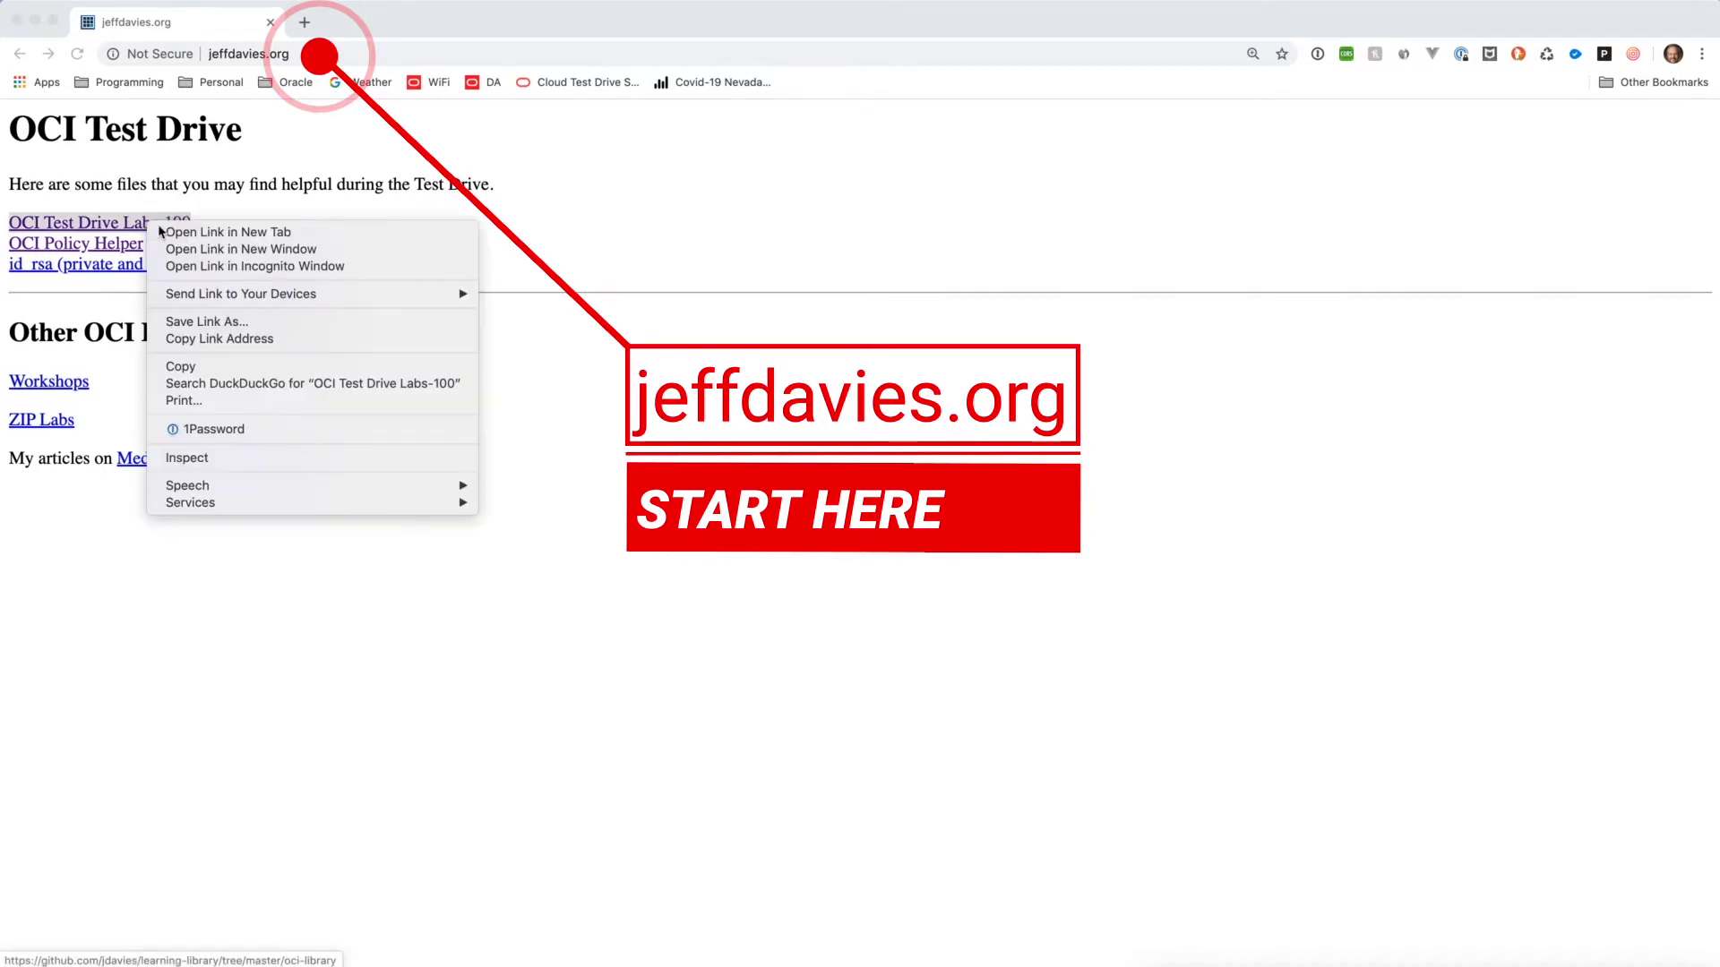
{"action": "left_click", "coordinate": [197, 234]}
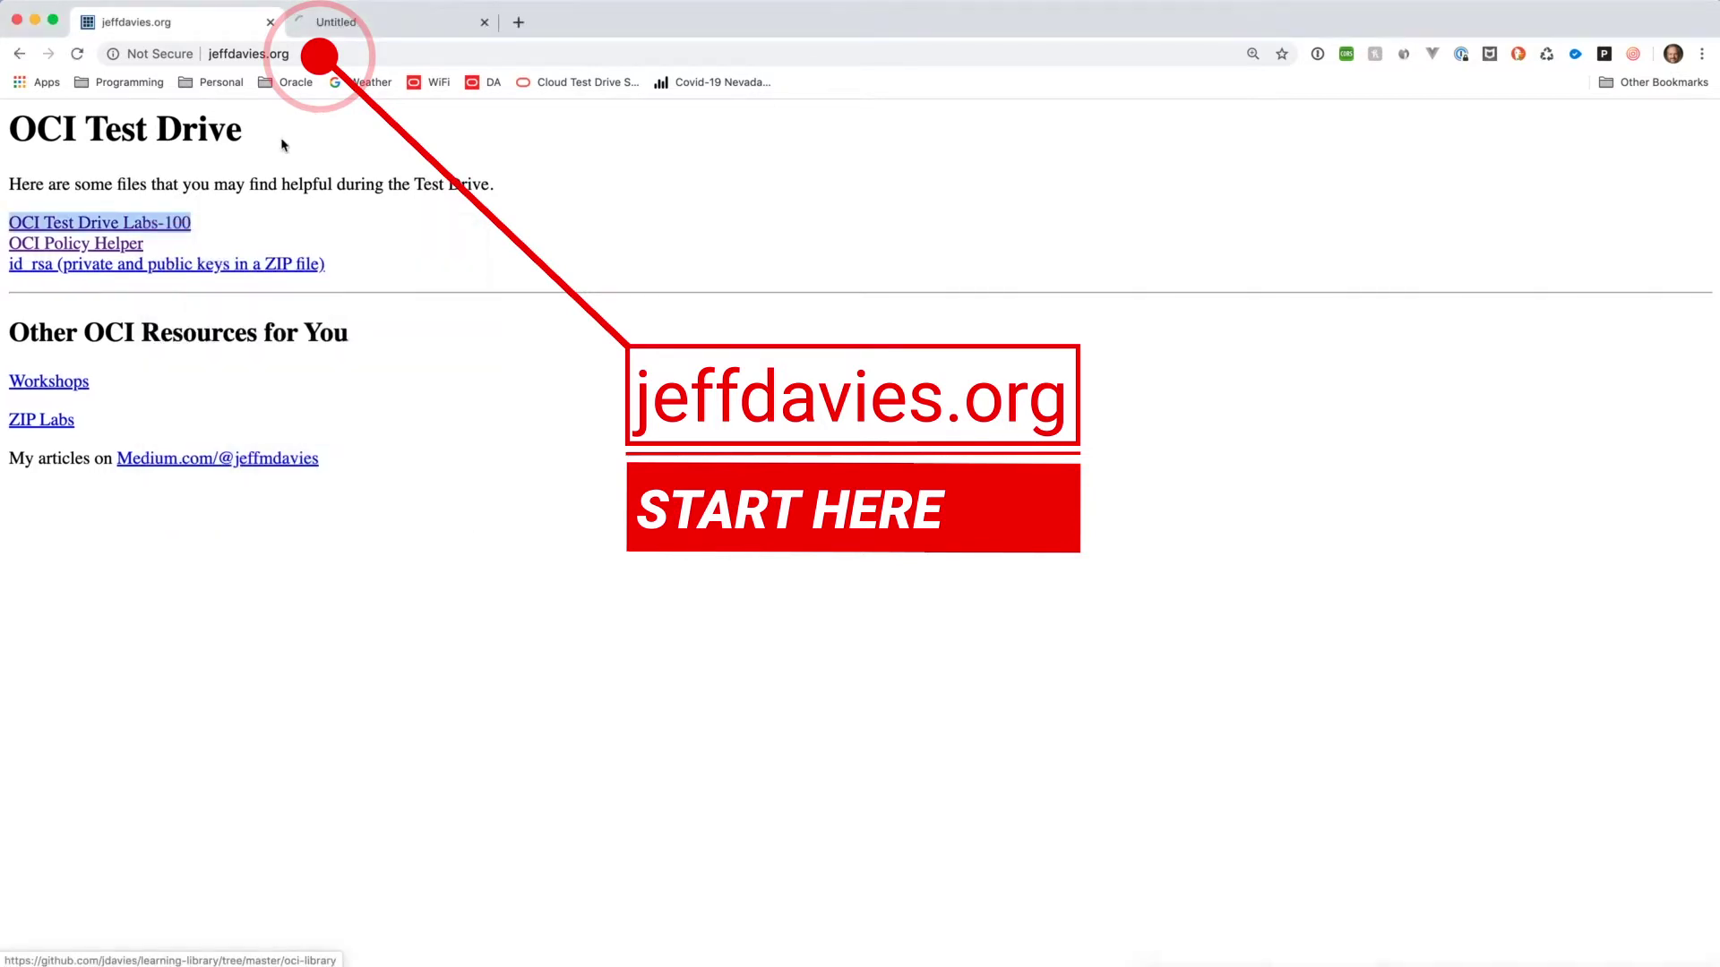
{"action": "left_click", "coordinate": [381, 27]}
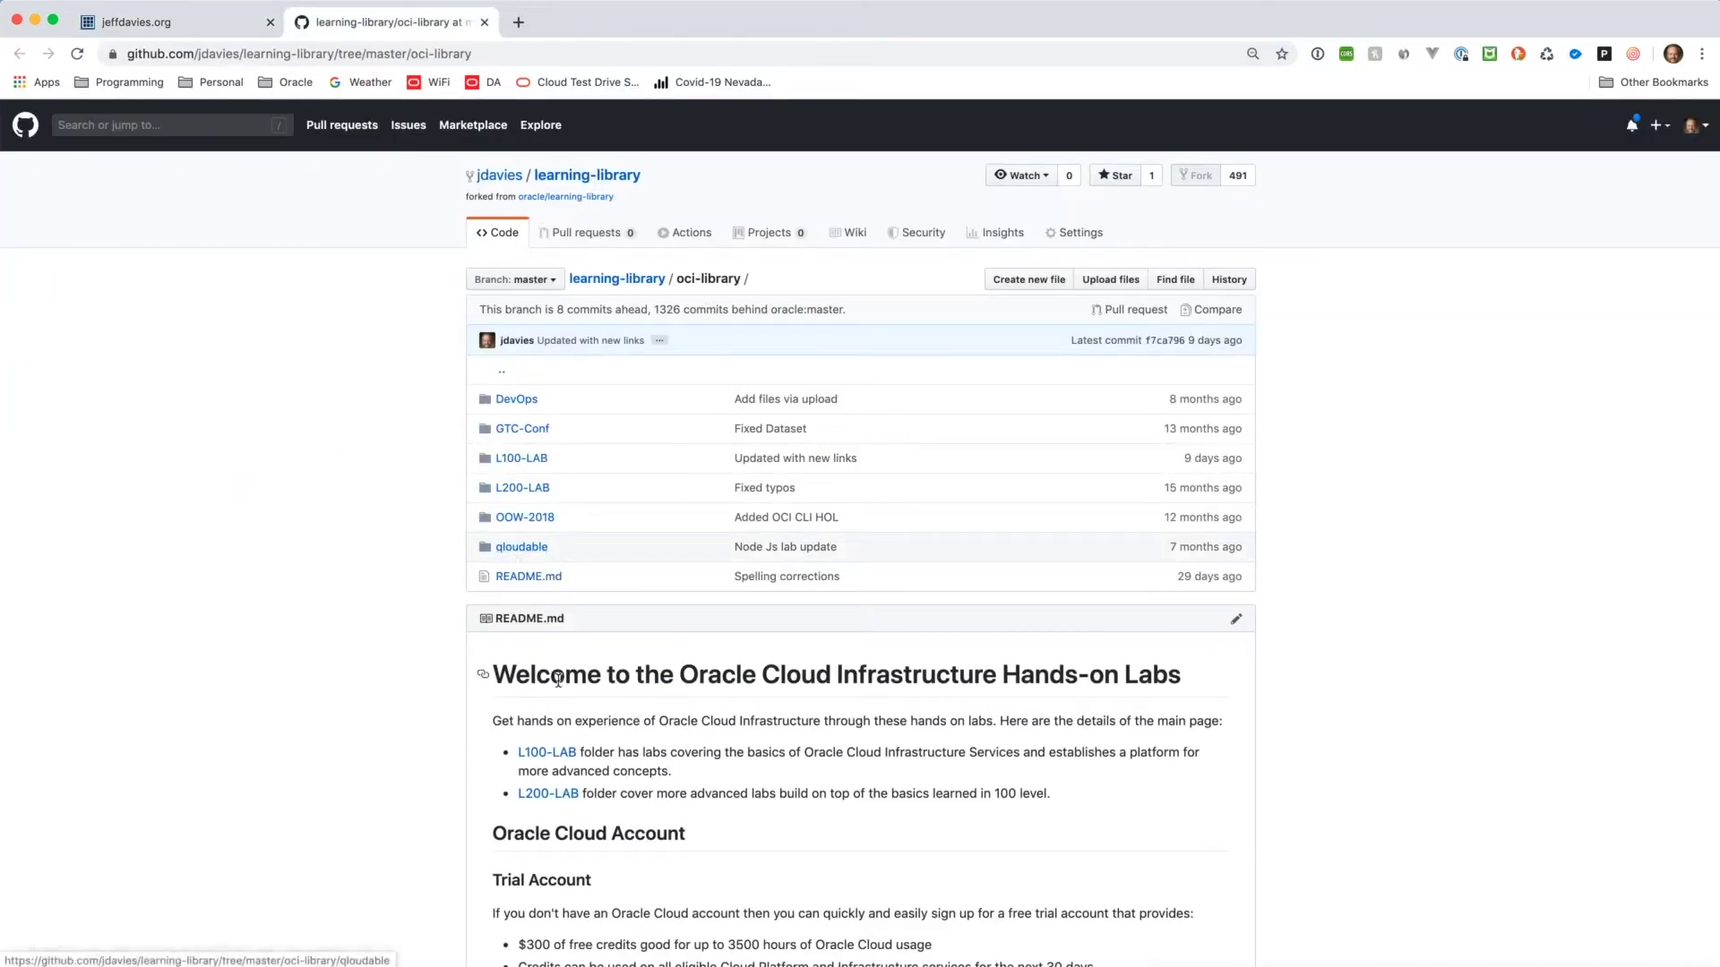
{"action": "left_click", "coordinate": [538, 759]}
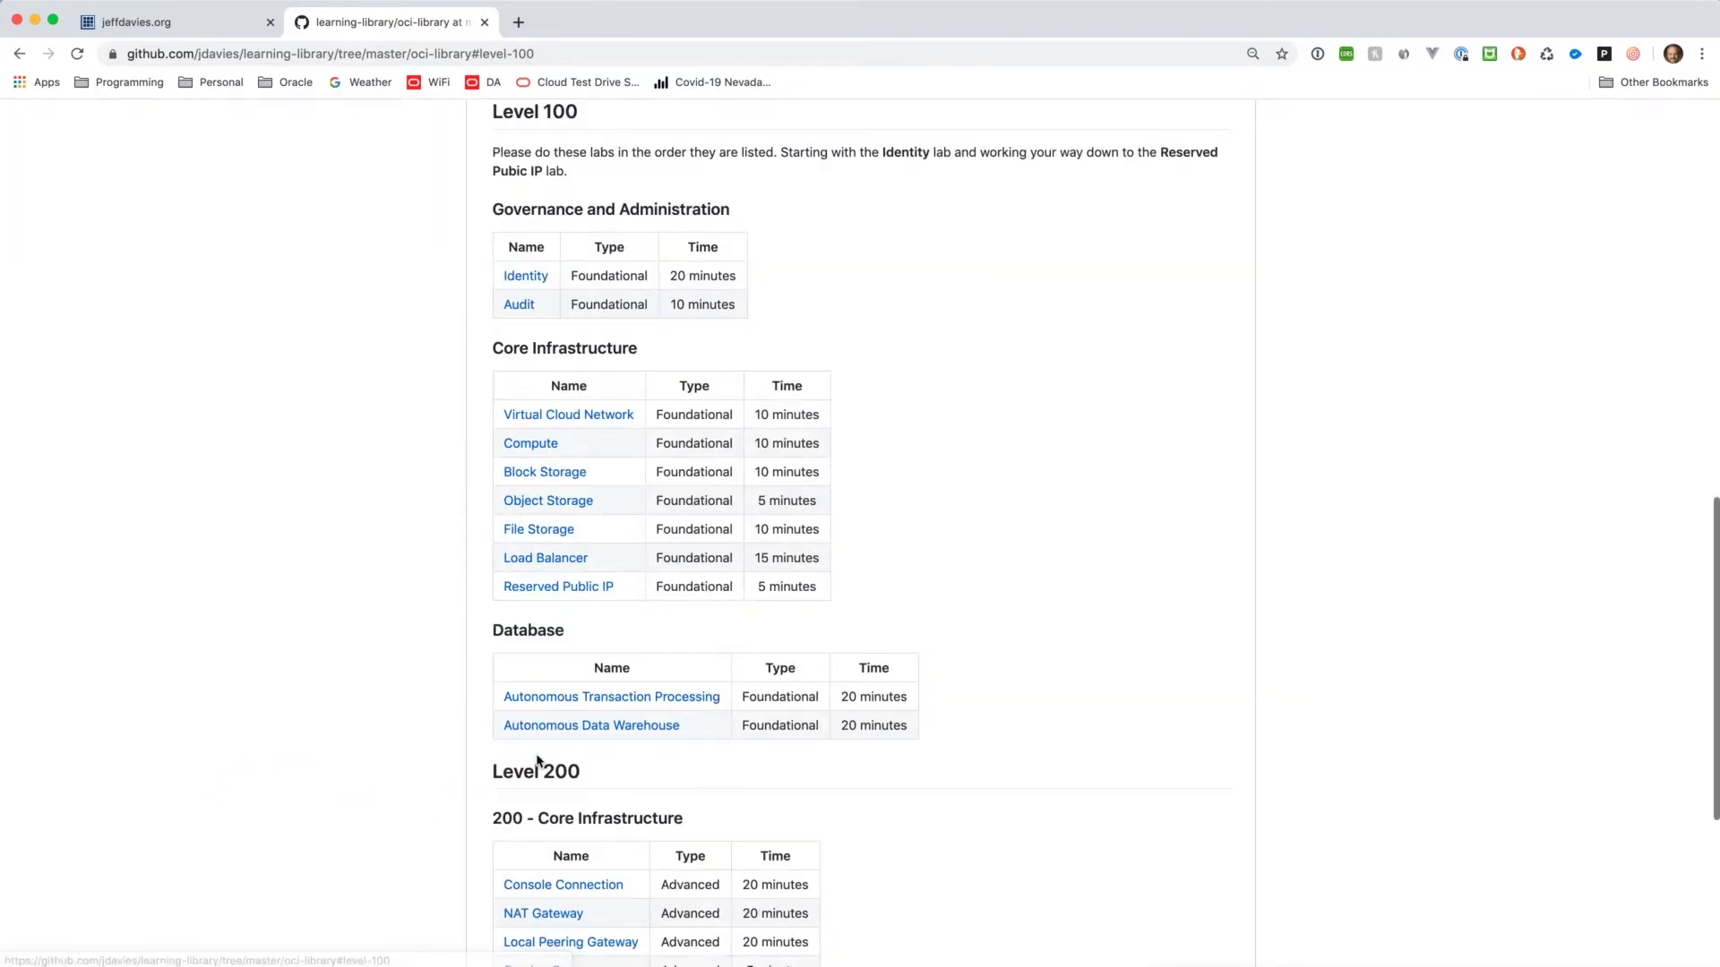
{"action": "left_click", "coordinate": [551, 535]}
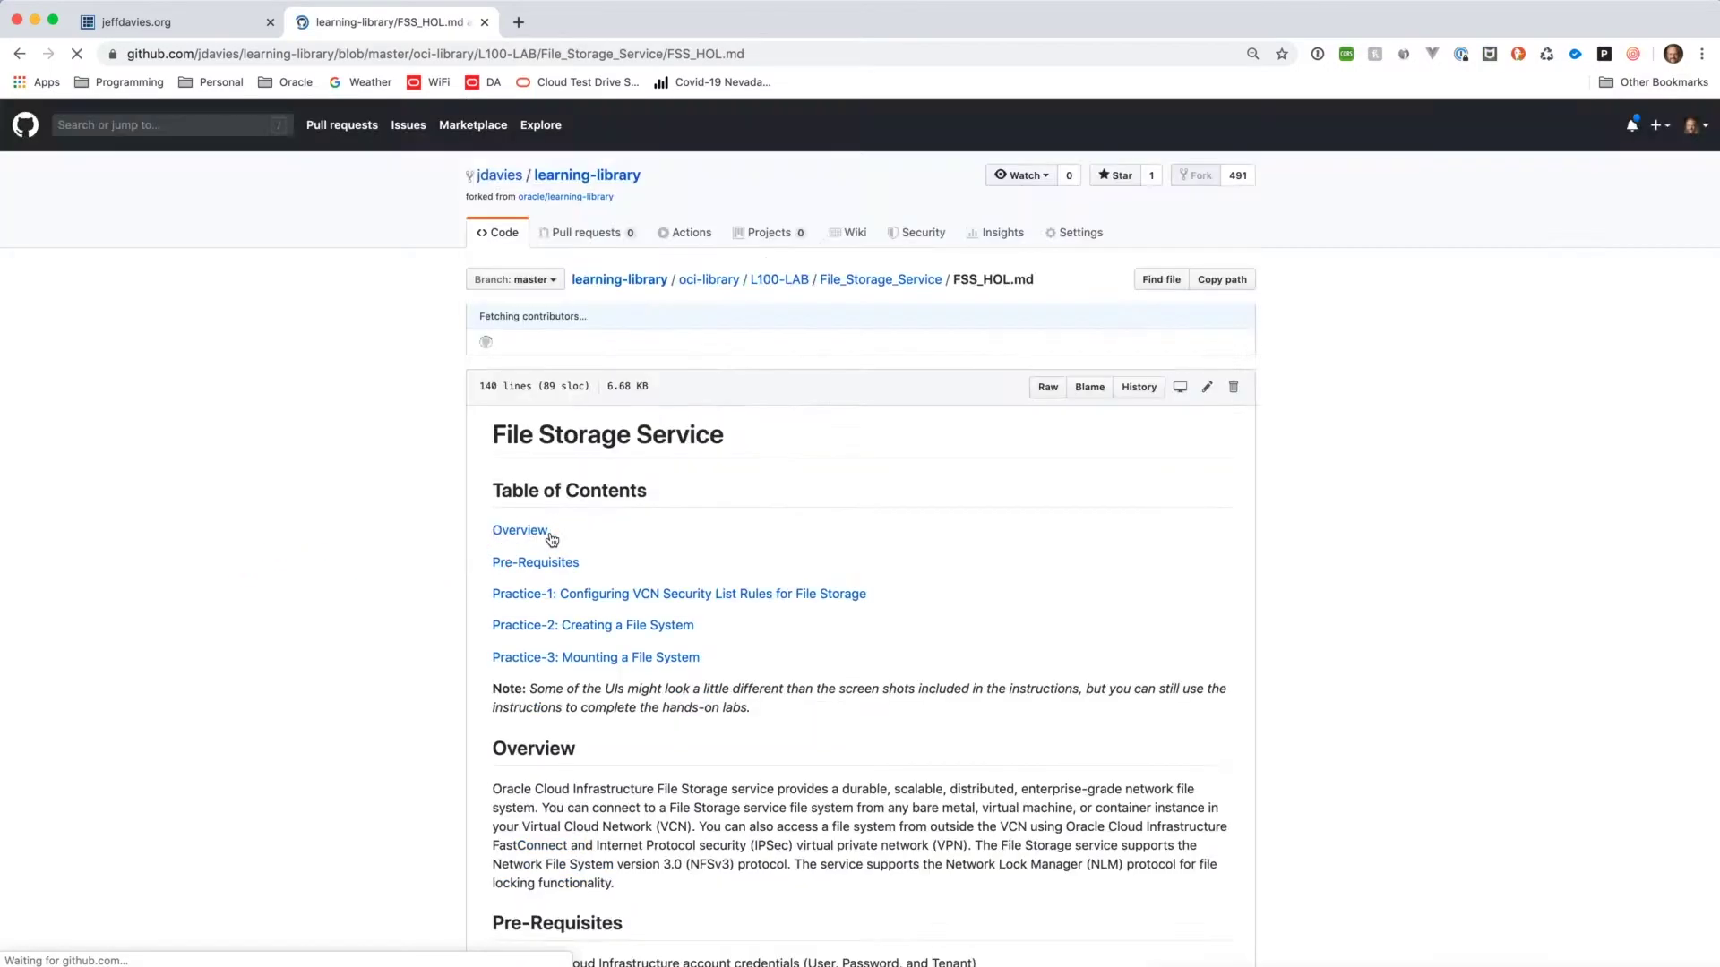
{"action": "scroll", "coordinate": [810, 641], "scroll_direction": "down", "scroll_amount": 4}
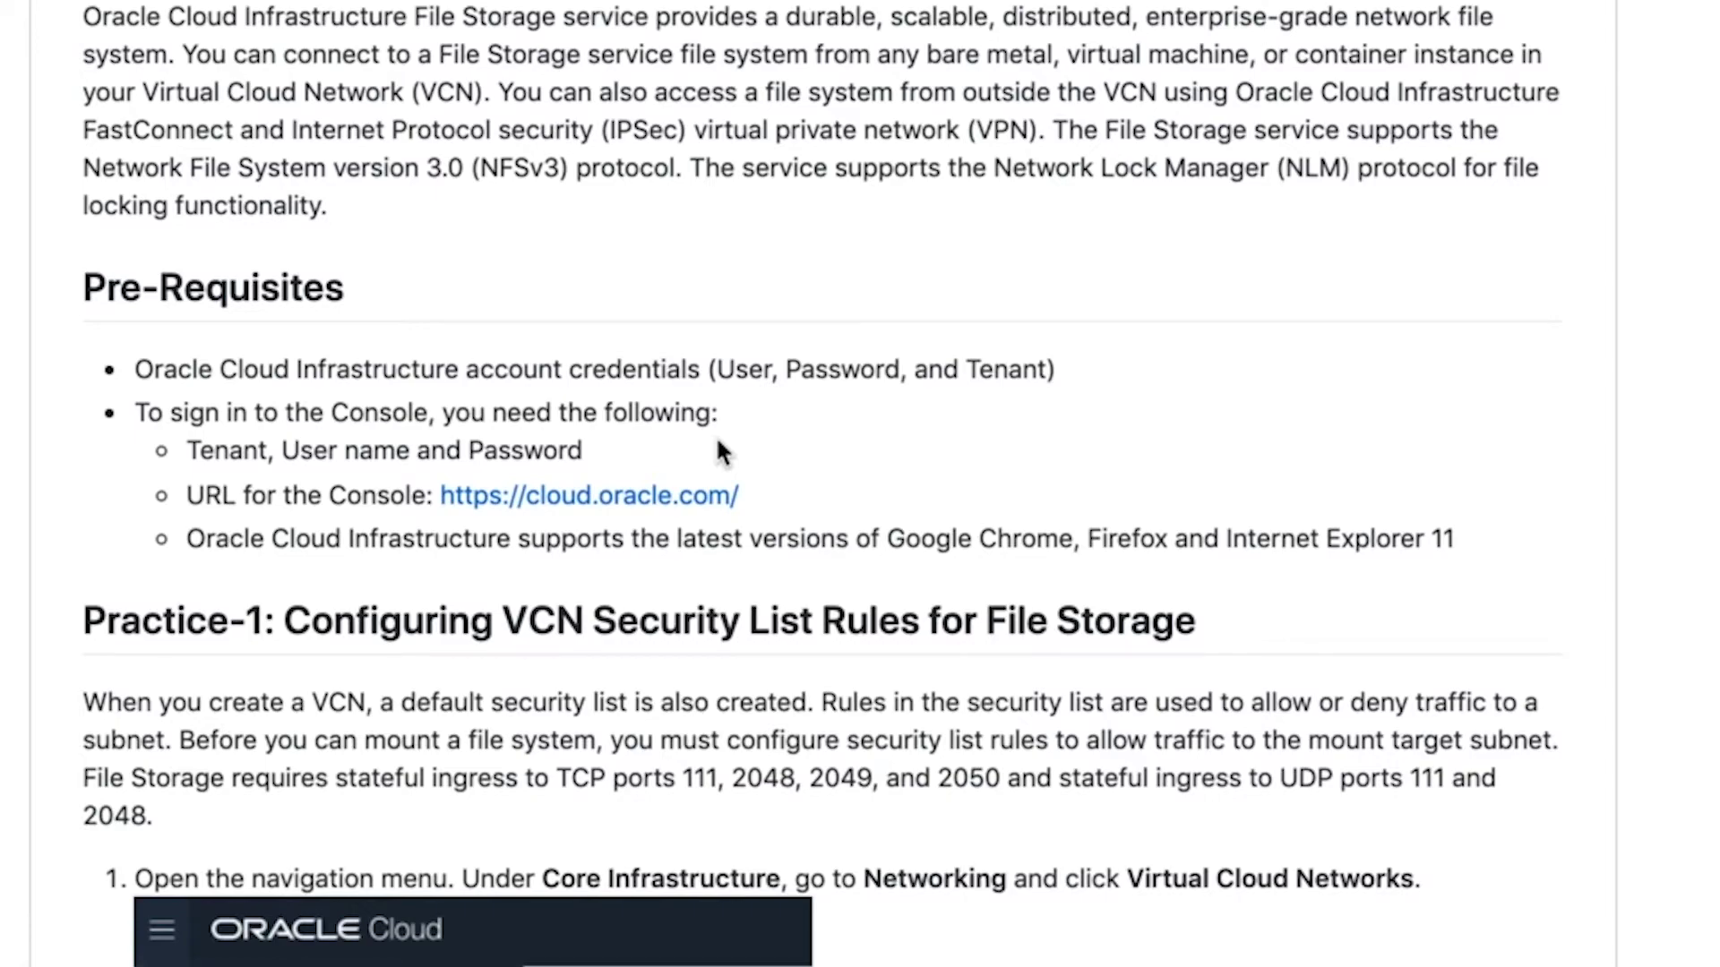
{"action": "scroll", "coordinate": [809, 640], "scroll_direction": "down", "scroll_amount": 2}
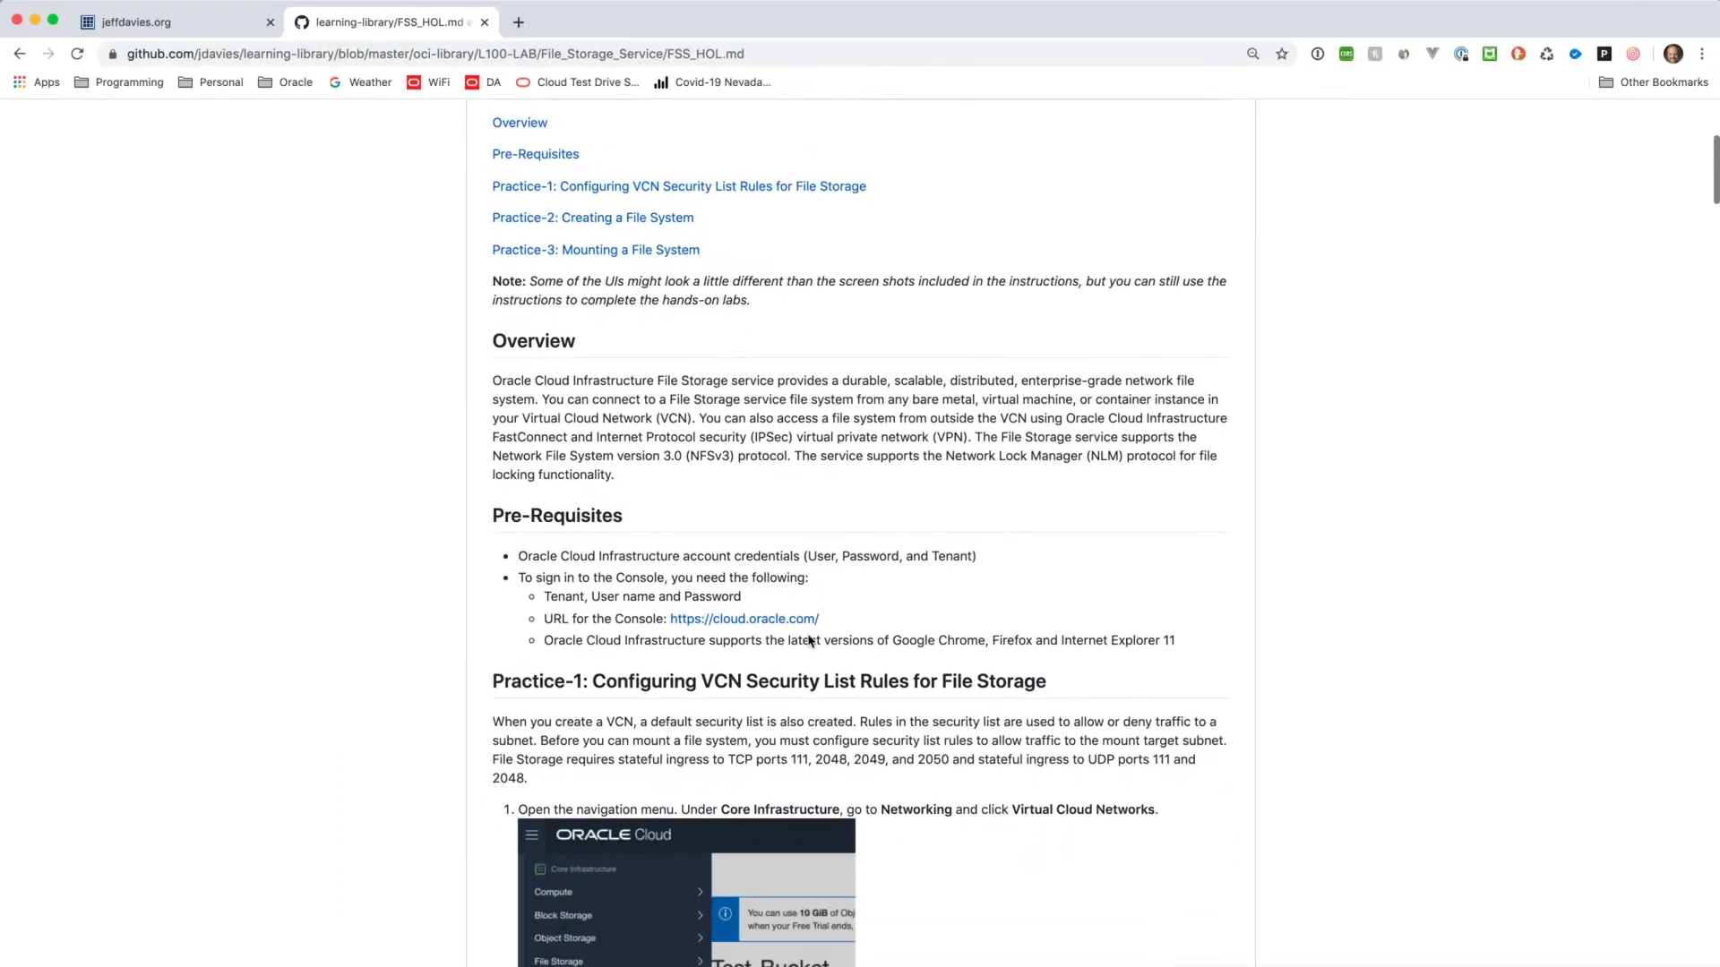
{"action": "scroll", "coordinate": [808, 639], "scroll_direction": "down", "scroll_amount": 5}
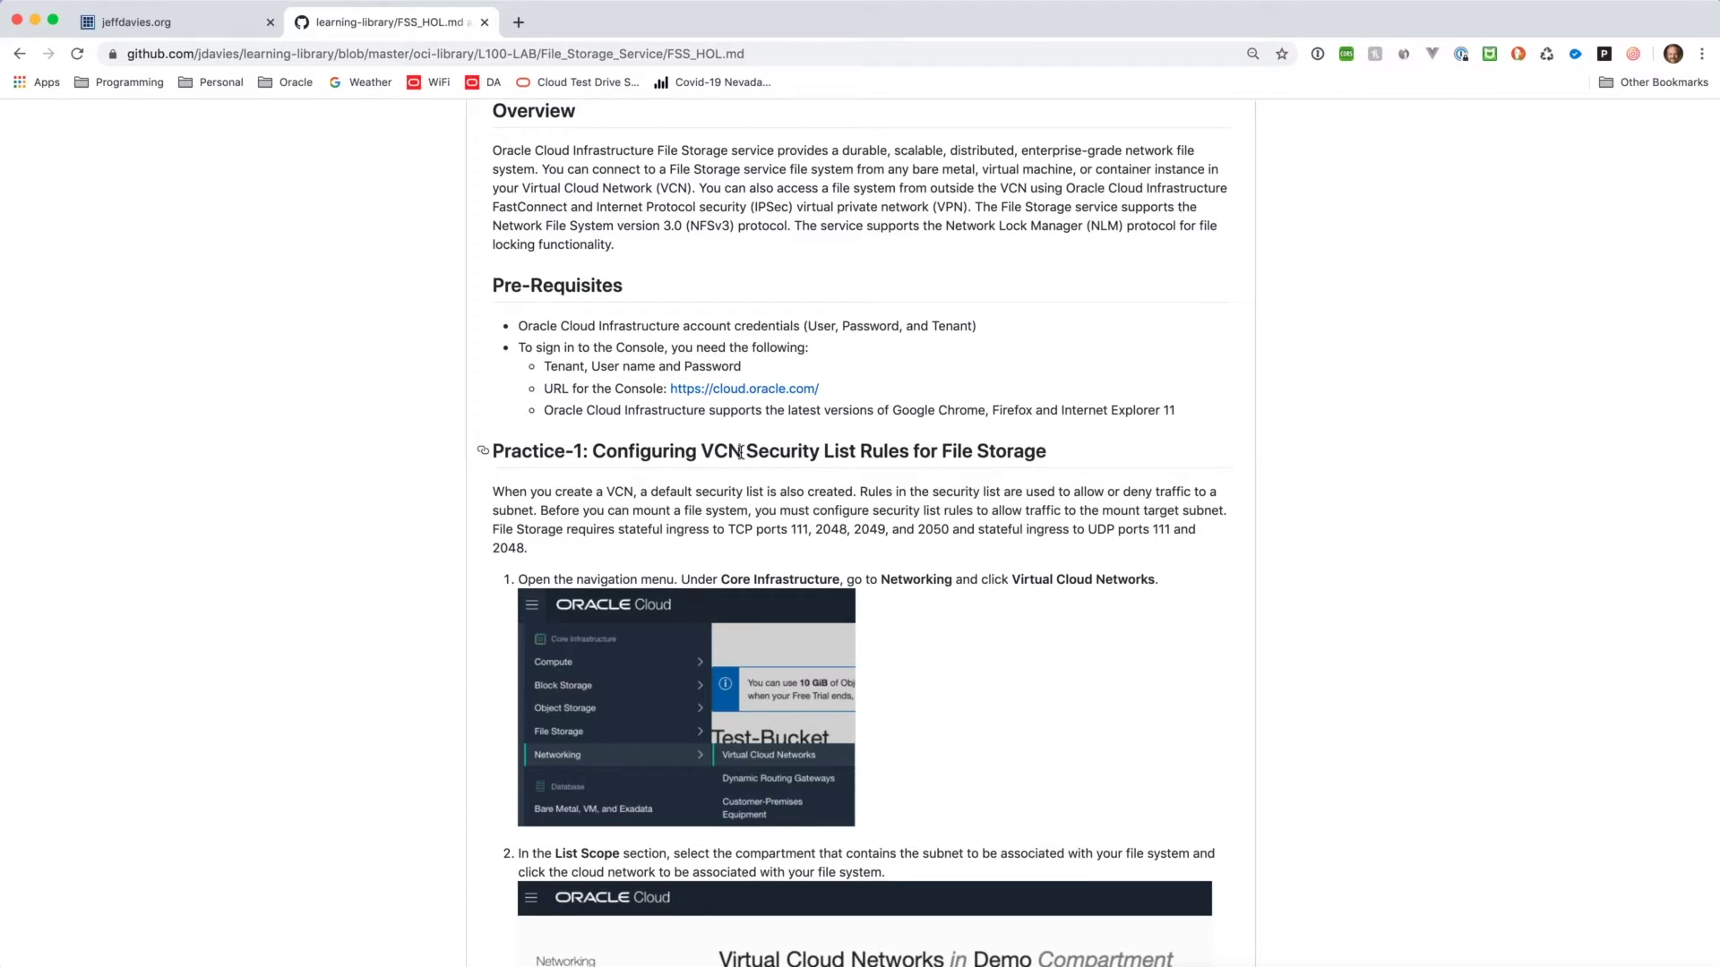
{"action": "scroll", "coordinate": [740, 453], "scroll_direction": "down", "scroll_amount": 5}
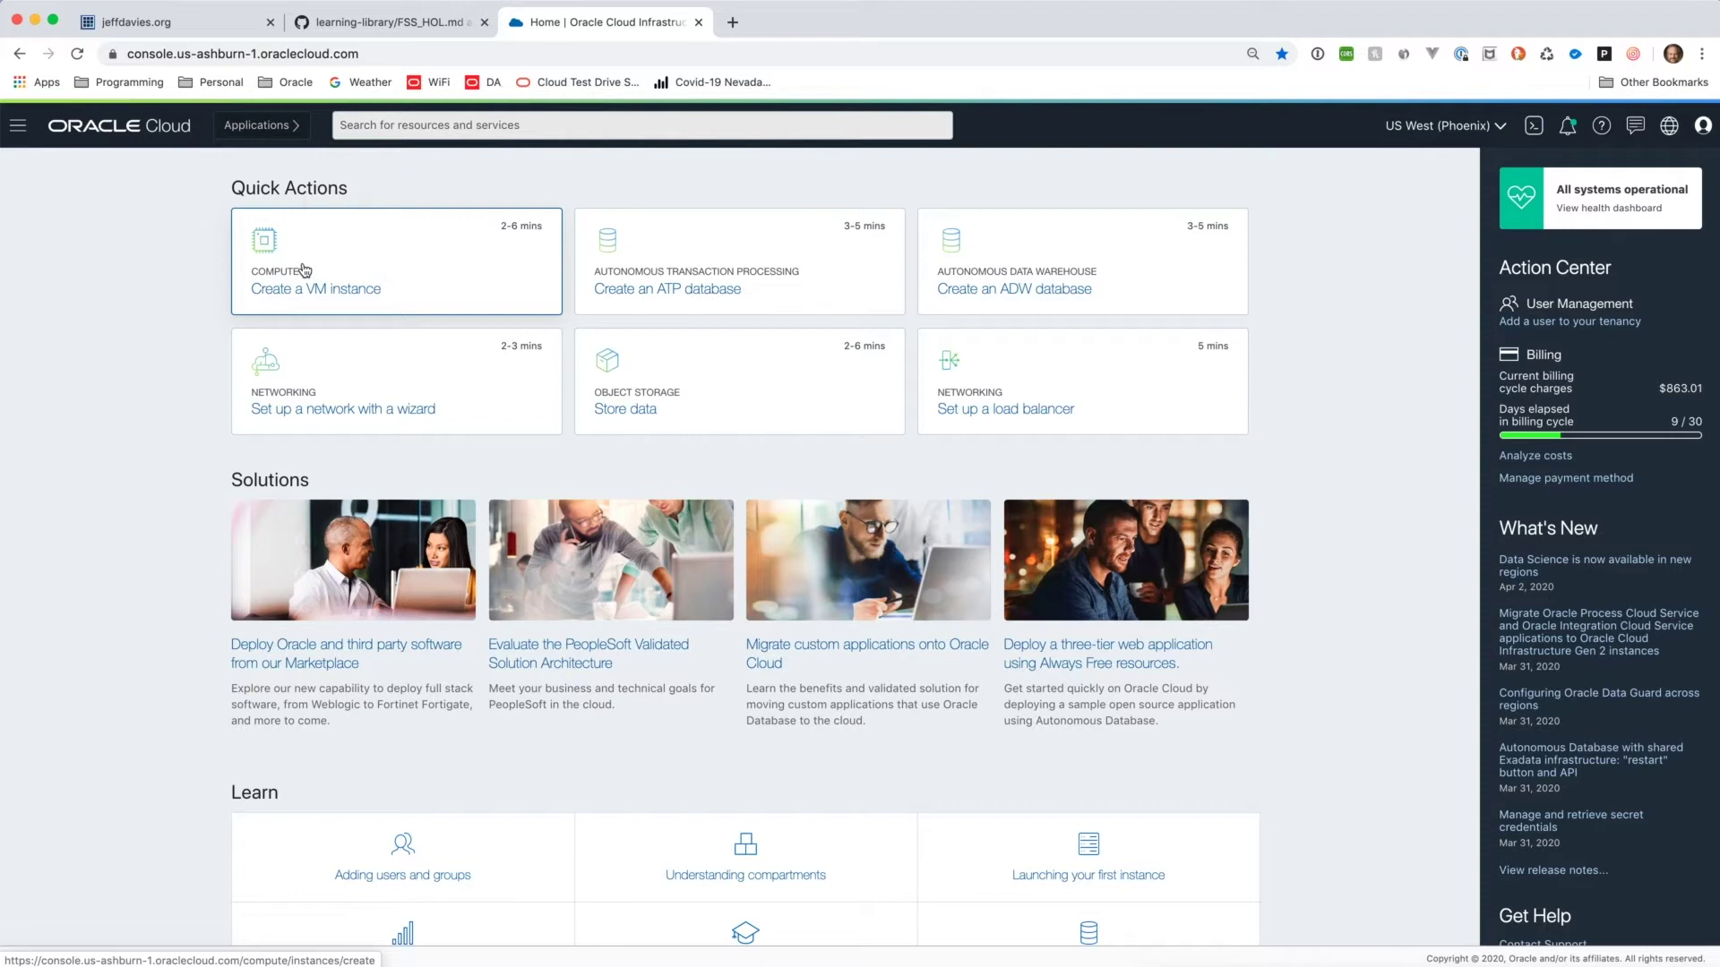
In the Oracle Cloud console, open the default security list of the OCI_HOL_VCN virtual cloud network
{"action": "scroll", "coordinate": [305, 270], "scroll_direction": "down", "scroll_amount": 1}
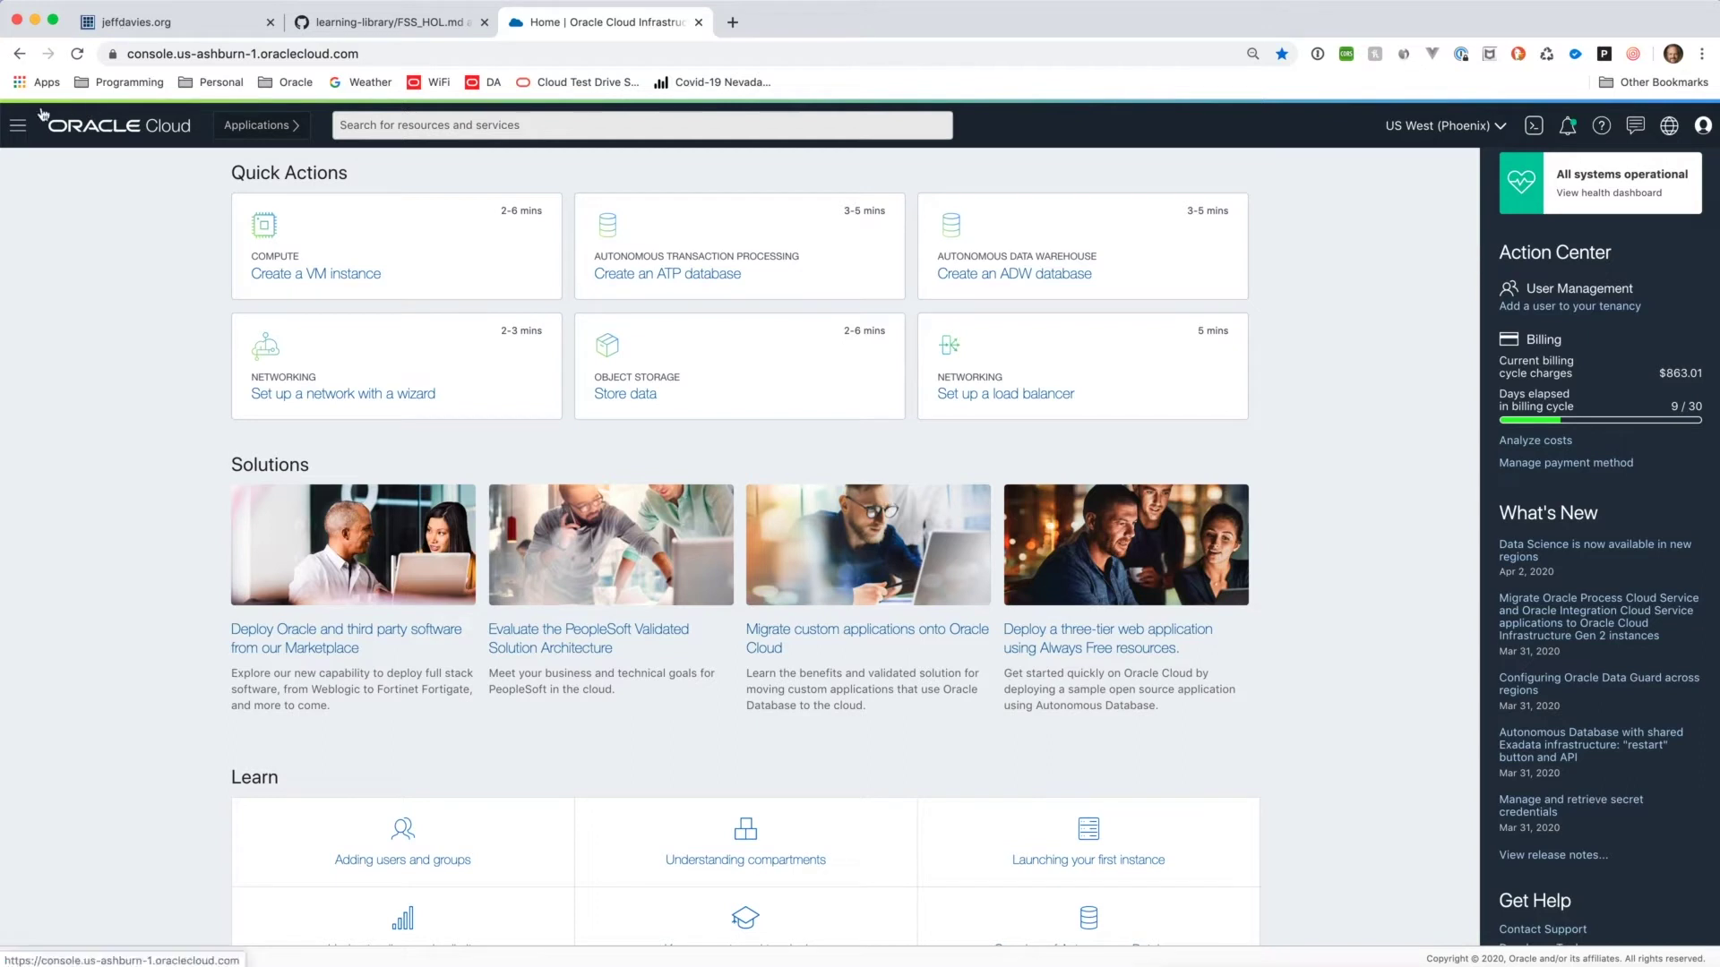
{"action": "left_click", "coordinate": [17, 128]}
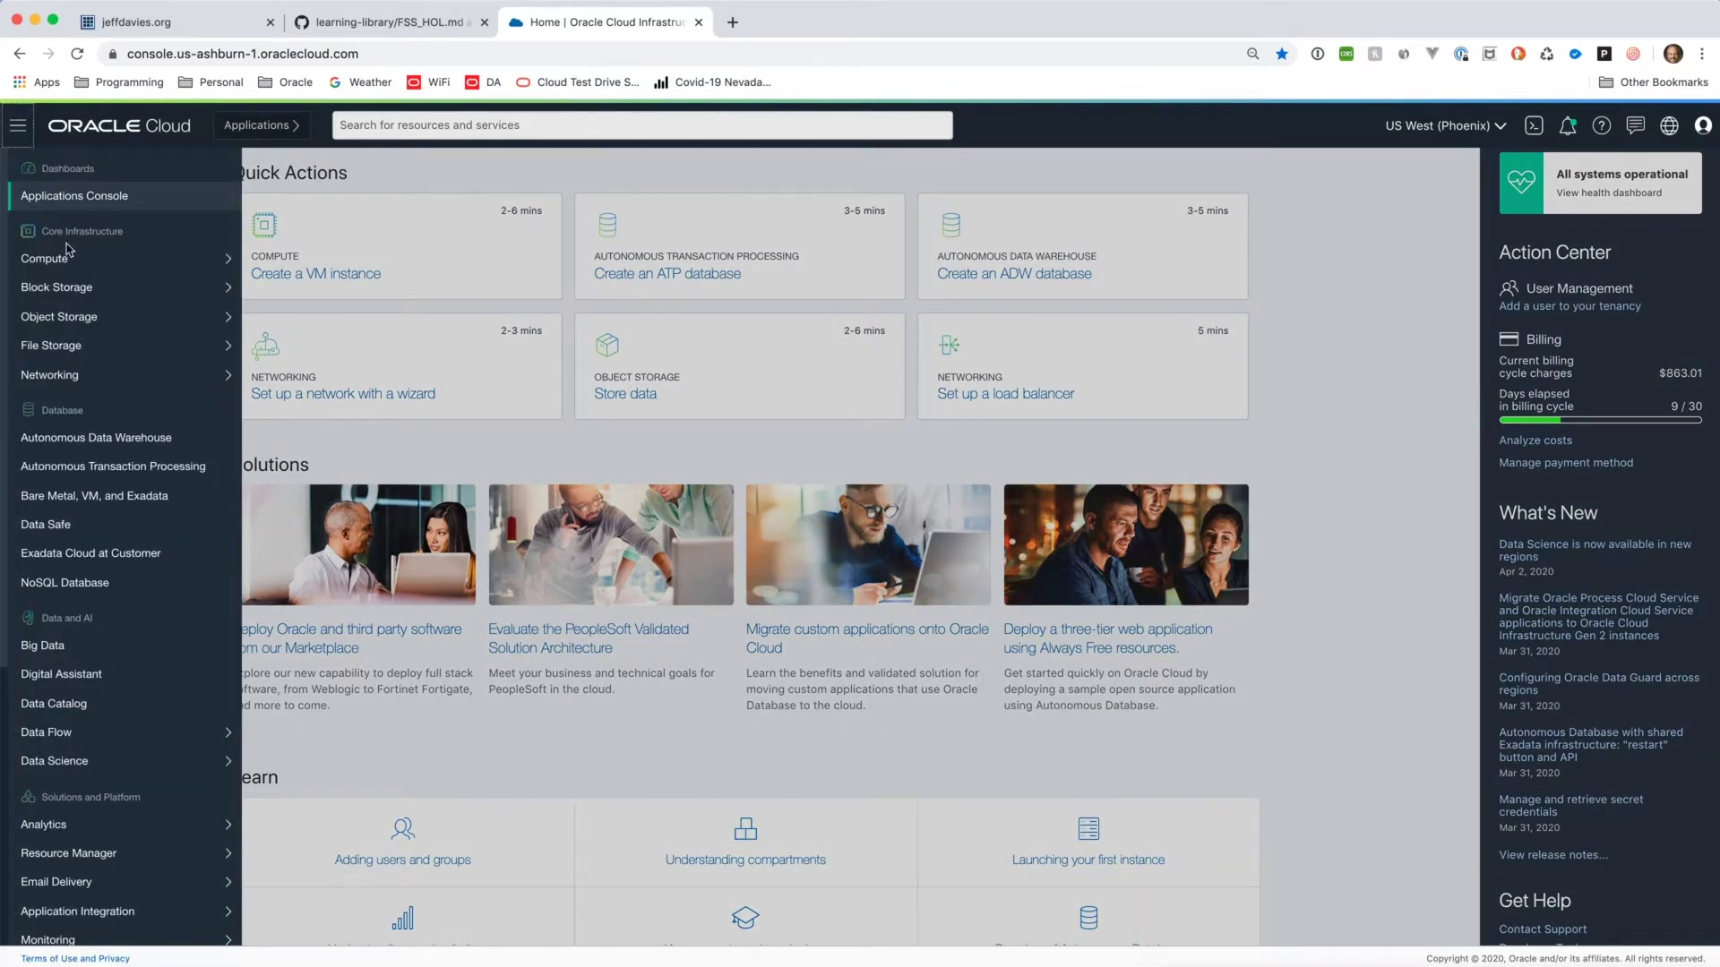
{"action": "mouse_move", "coordinate": [130, 377]}
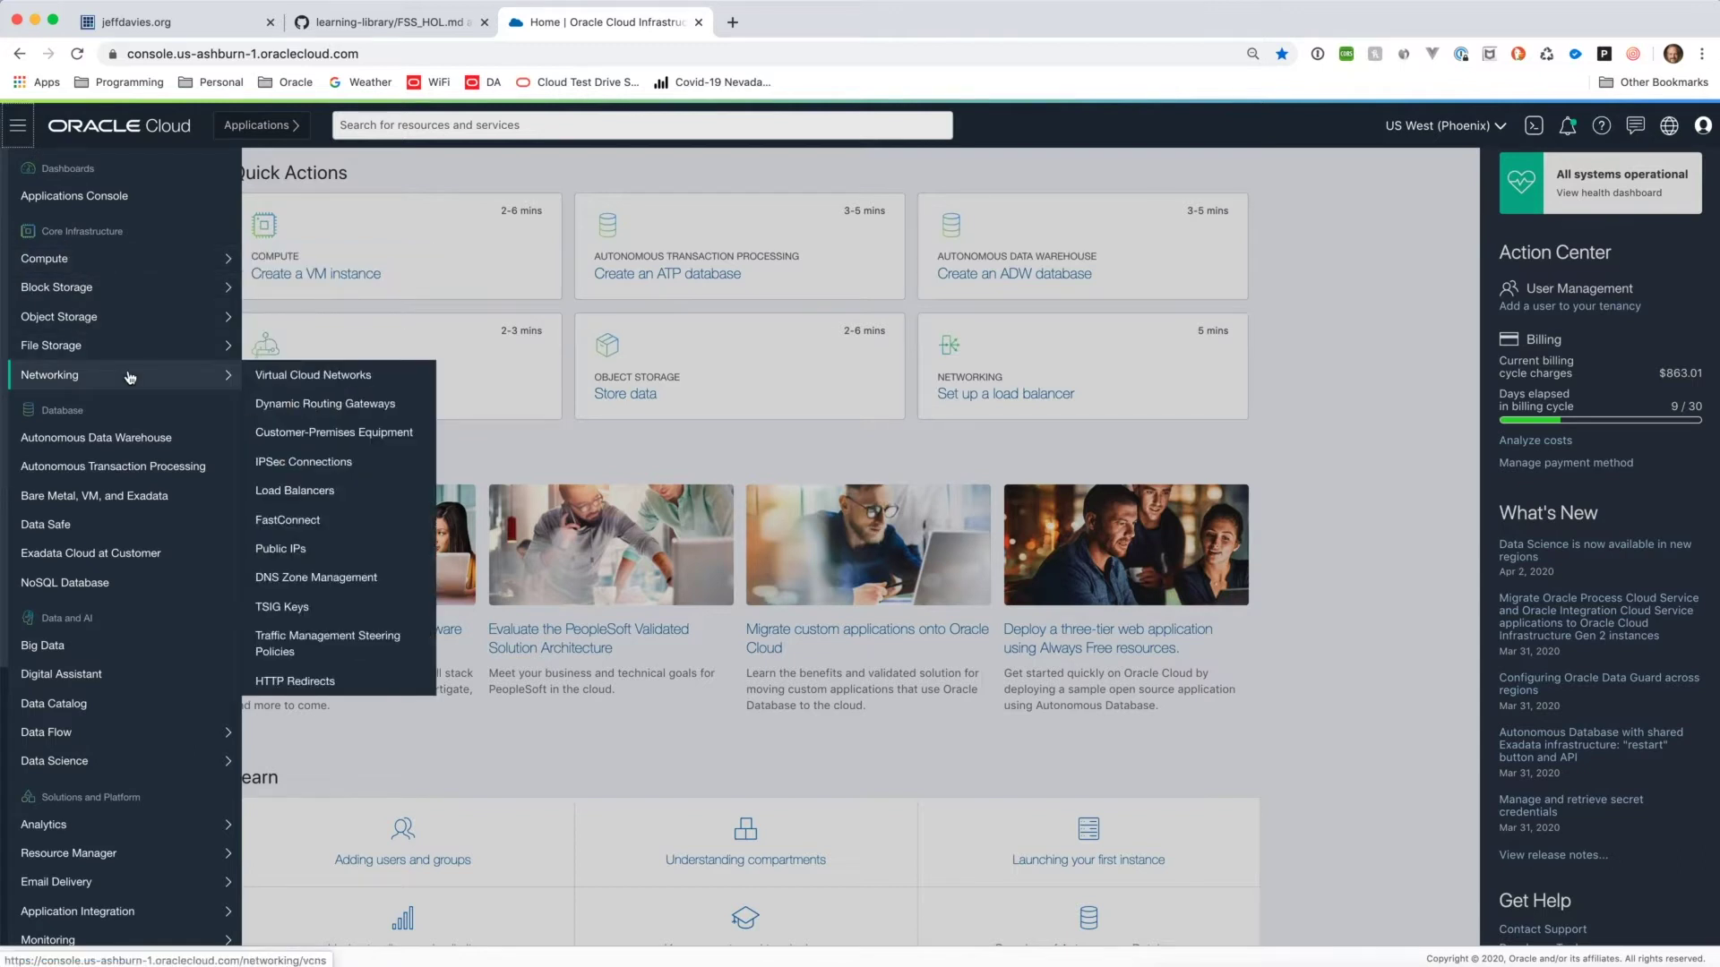
{"action": "left_click", "coordinate": [289, 377]}
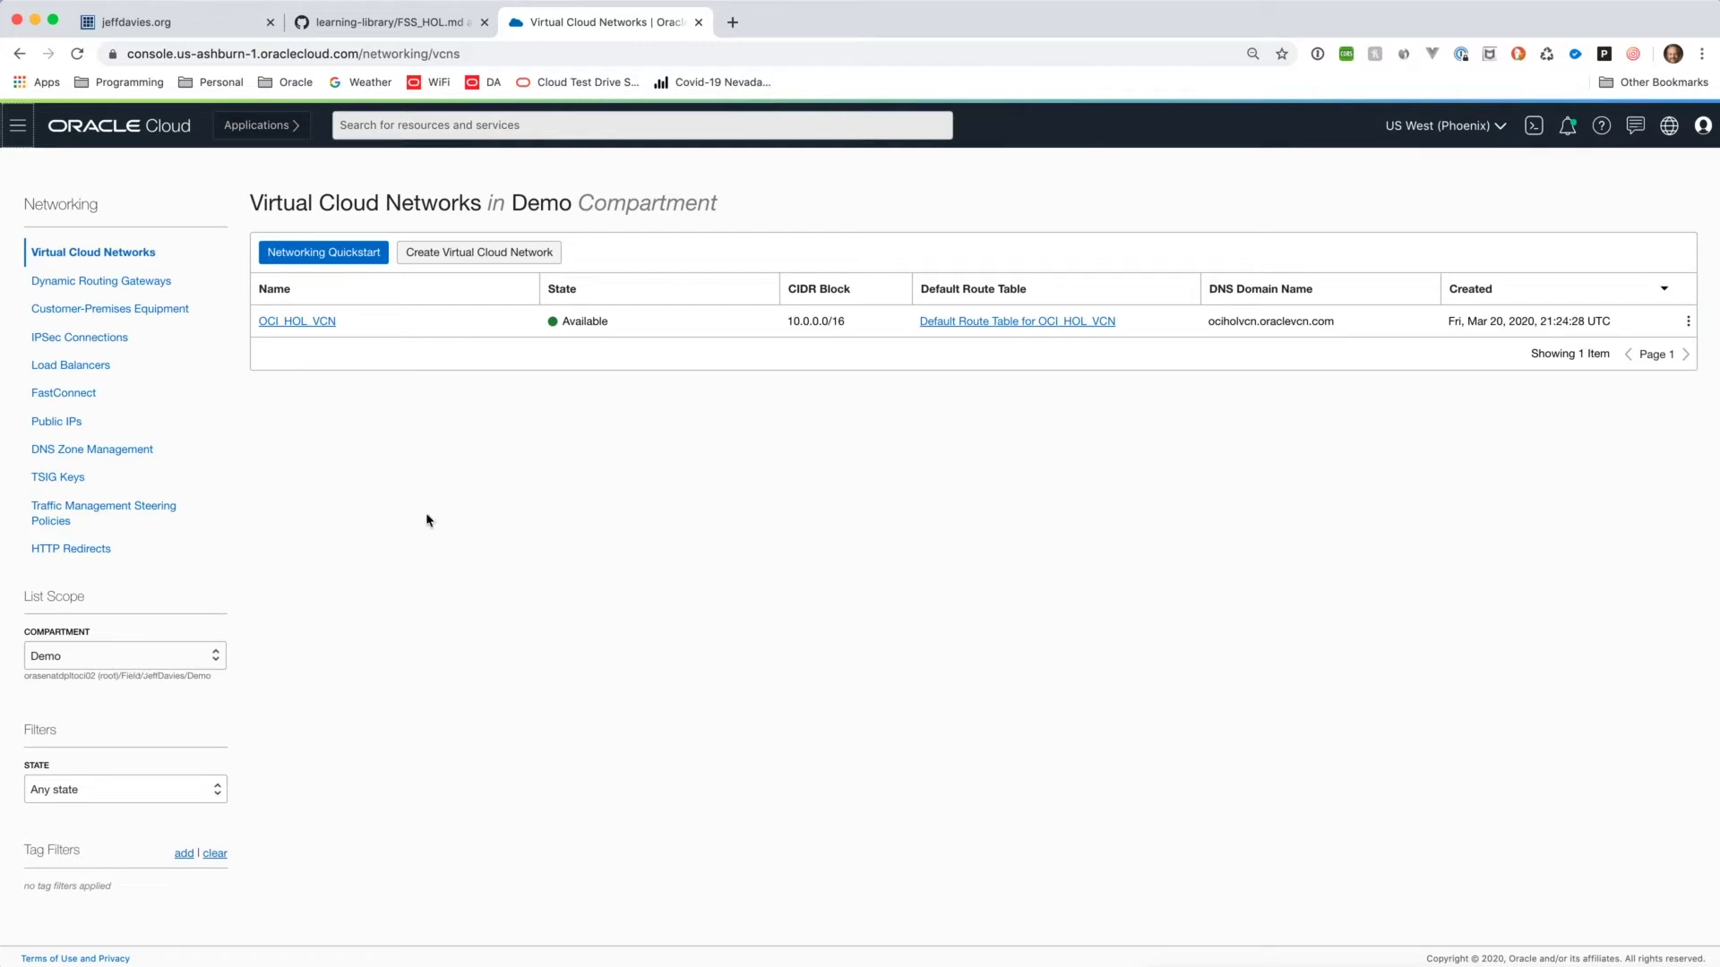
{"action": "left_click", "coordinate": [288, 322]}
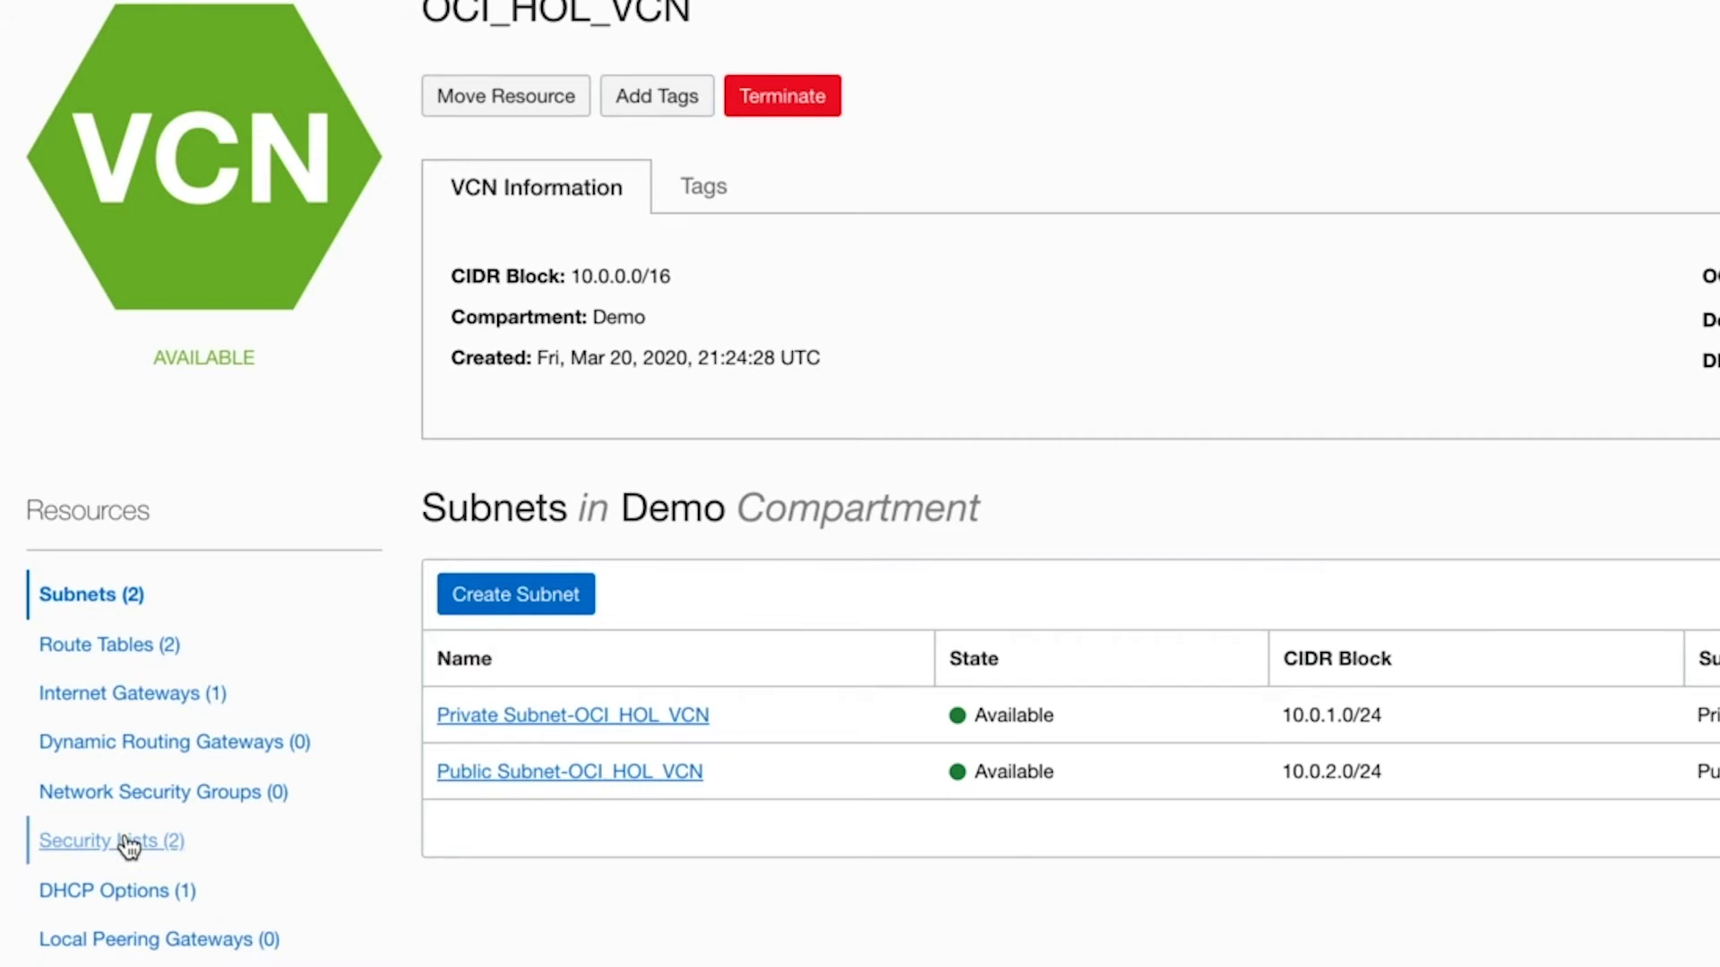
{"action": "left_click", "coordinate": [130, 844]}
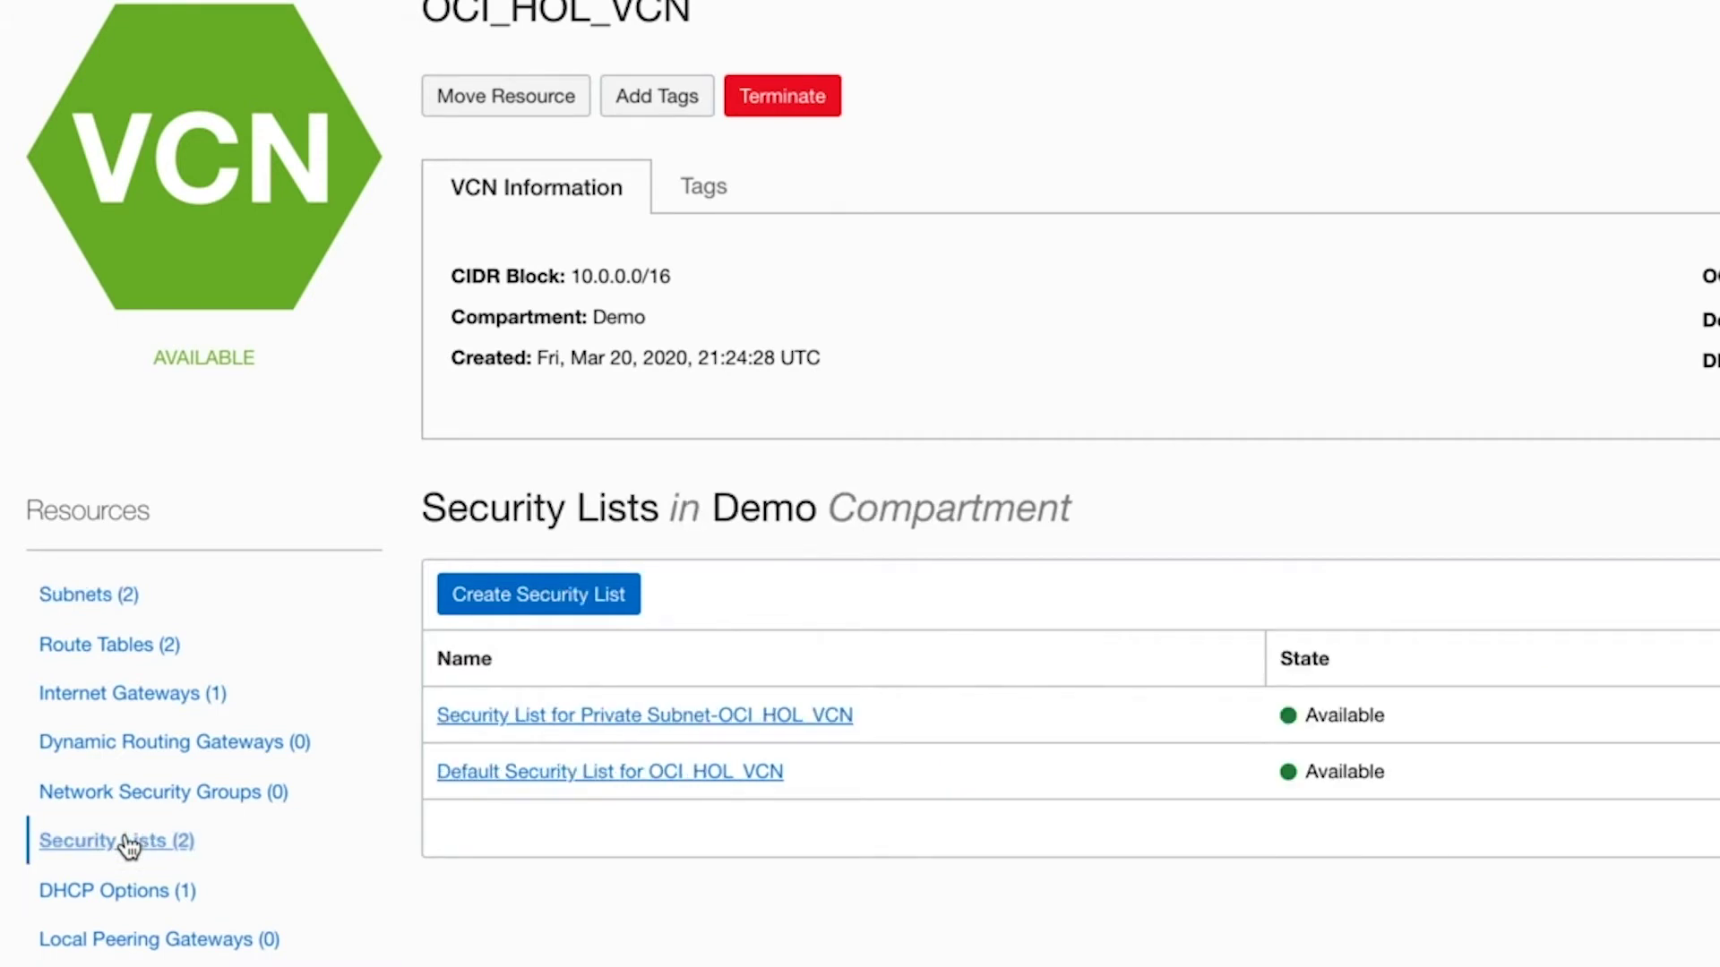
{"action": "left_click", "coordinate": [565, 786]}
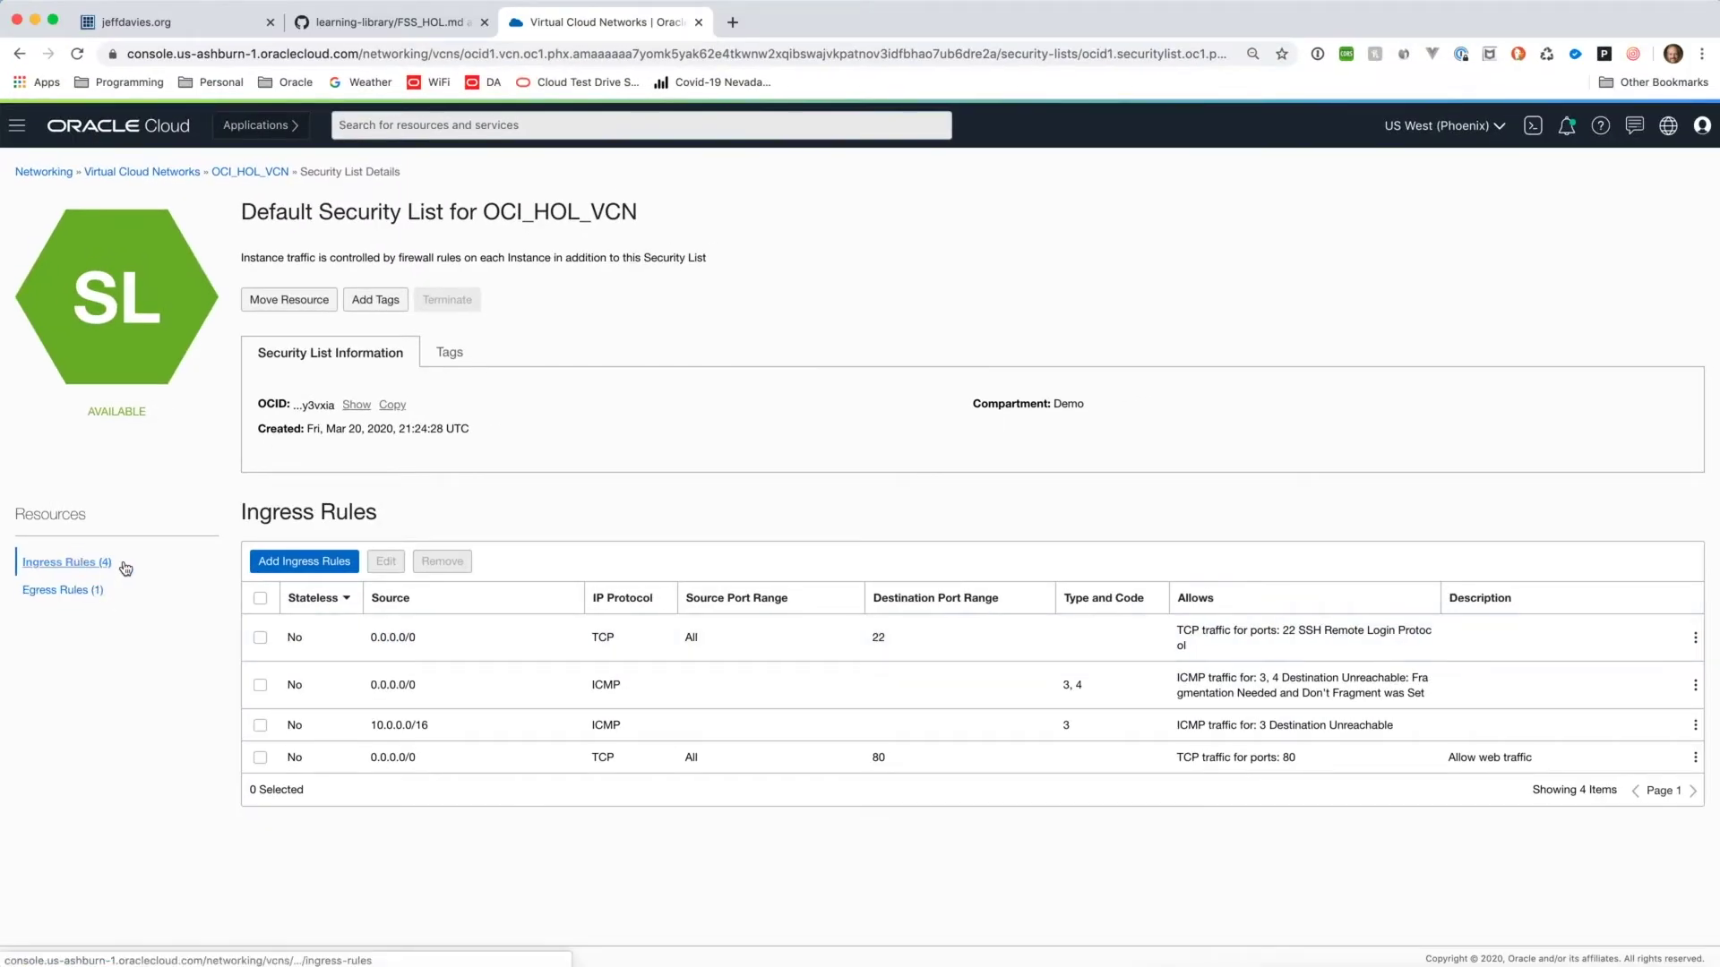
Start adding an ingress rule for TCP with source CIDR 10.0.0.0/16 and destination port range 2048-2050
{"action": "left_click", "coordinate": [288, 561]}
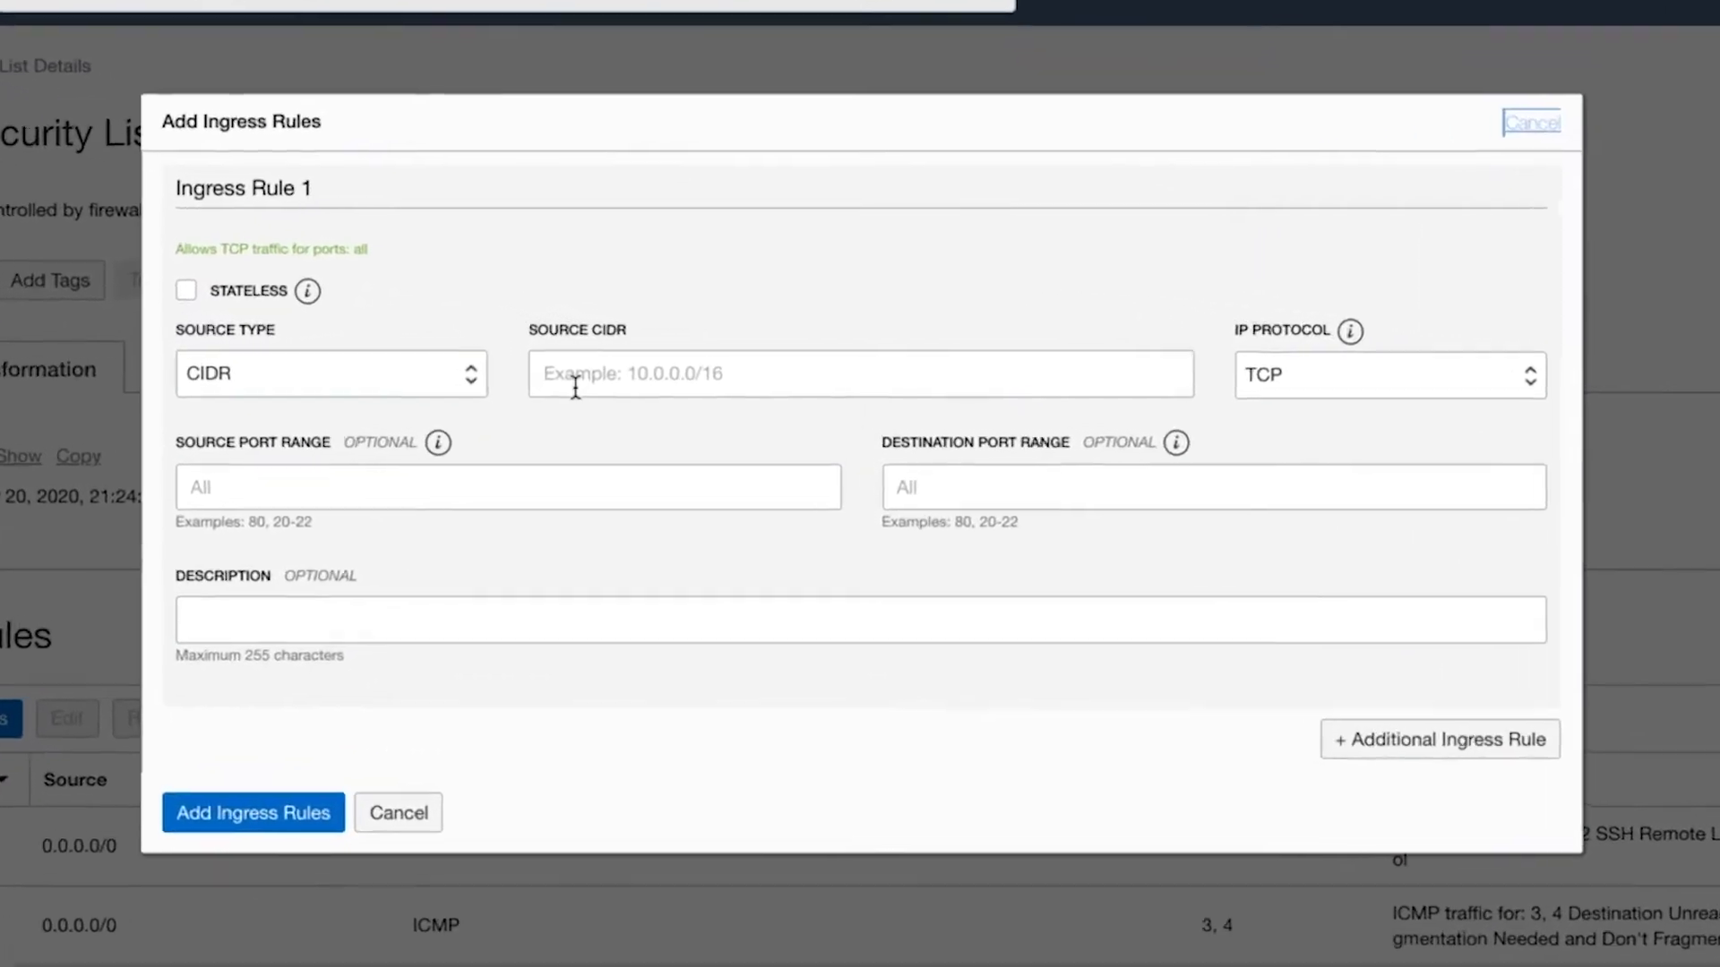
{"action": "left_click", "coordinate": [591, 386]}
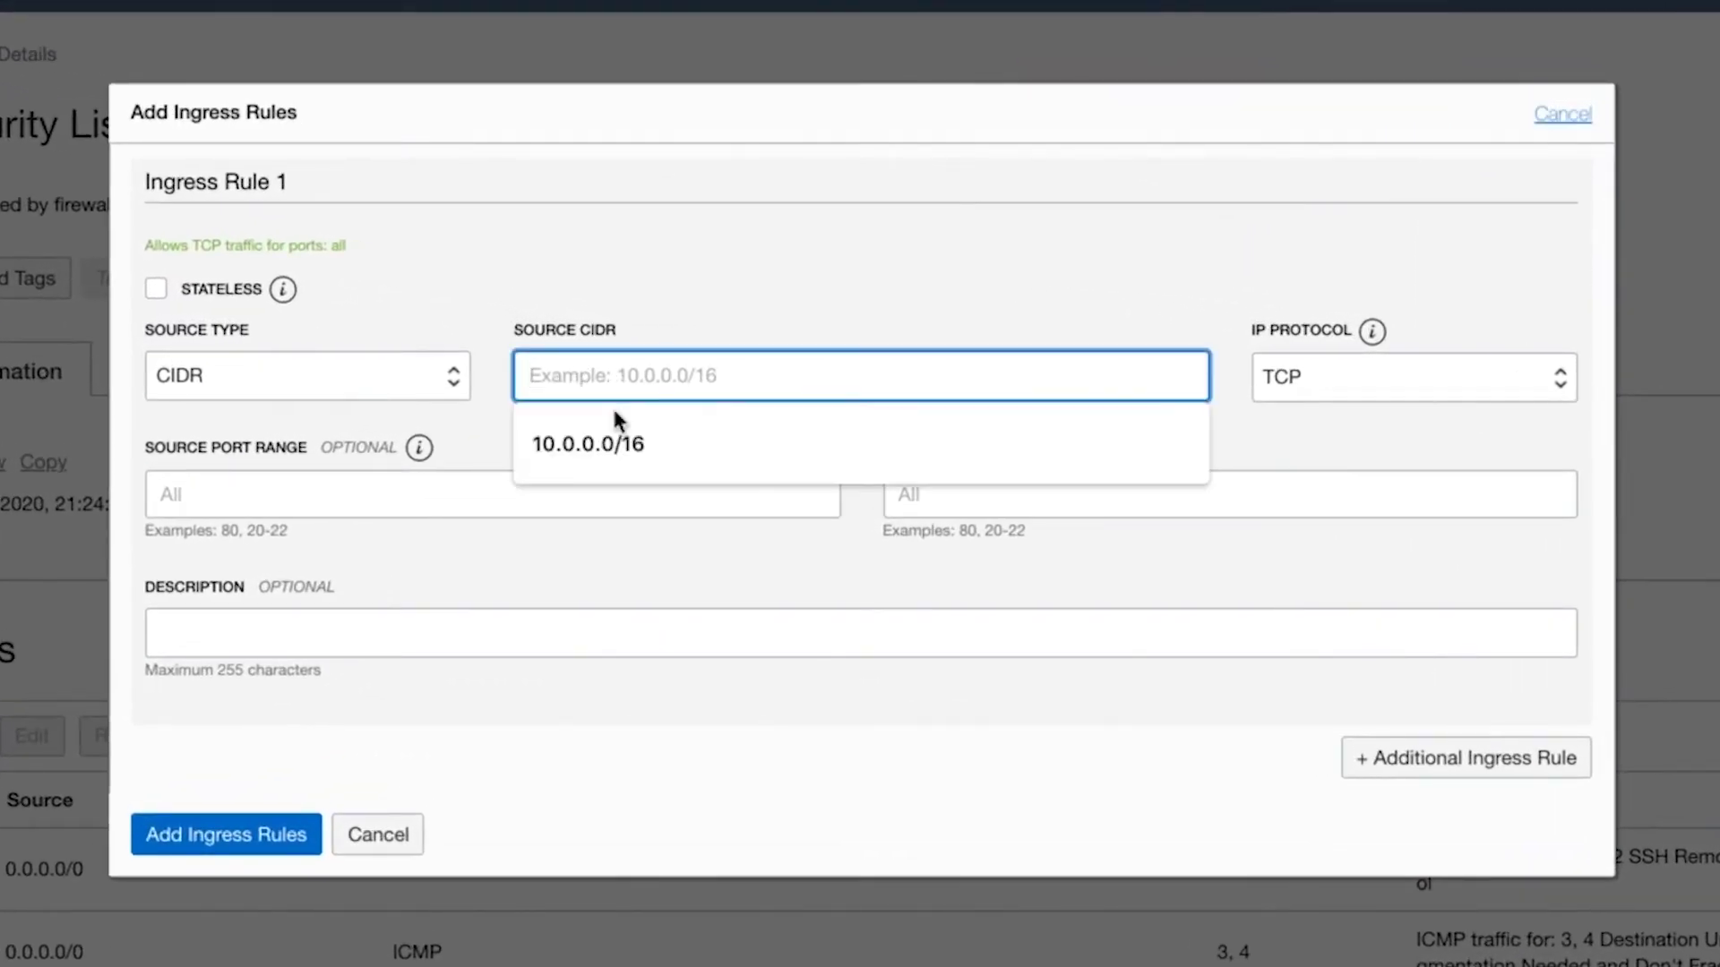
{"action": "left_click", "coordinate": [610, 446]}
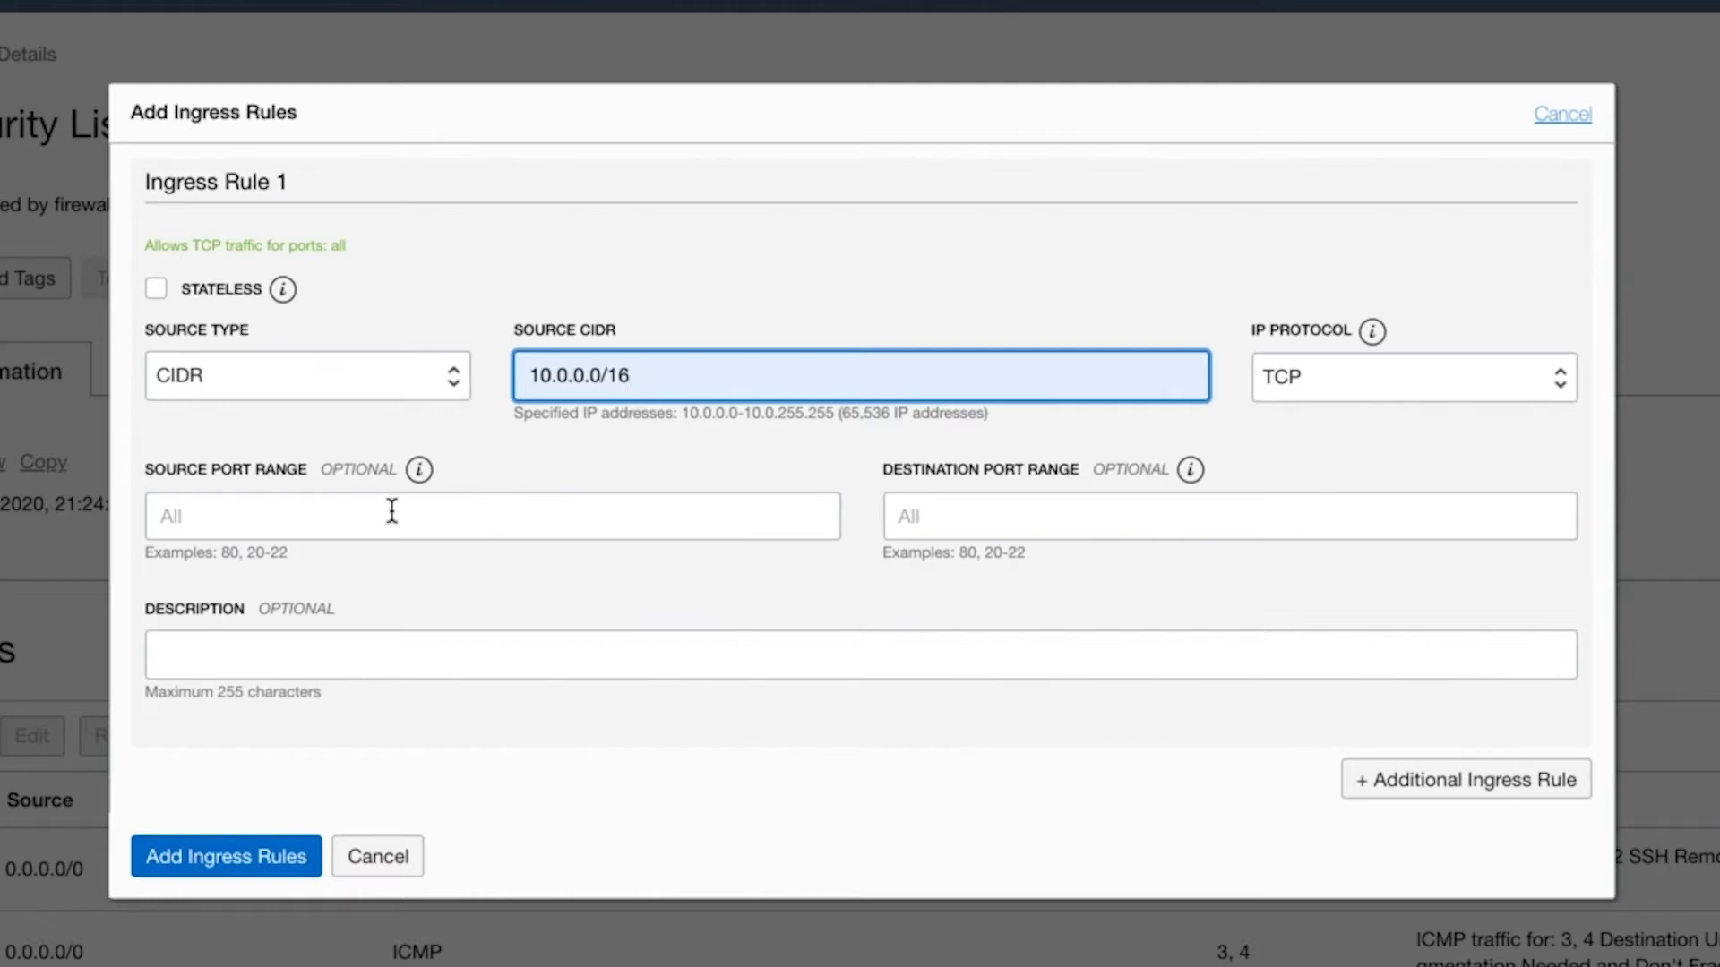
{"action": "left_click", "coordinate": [885, 532]}
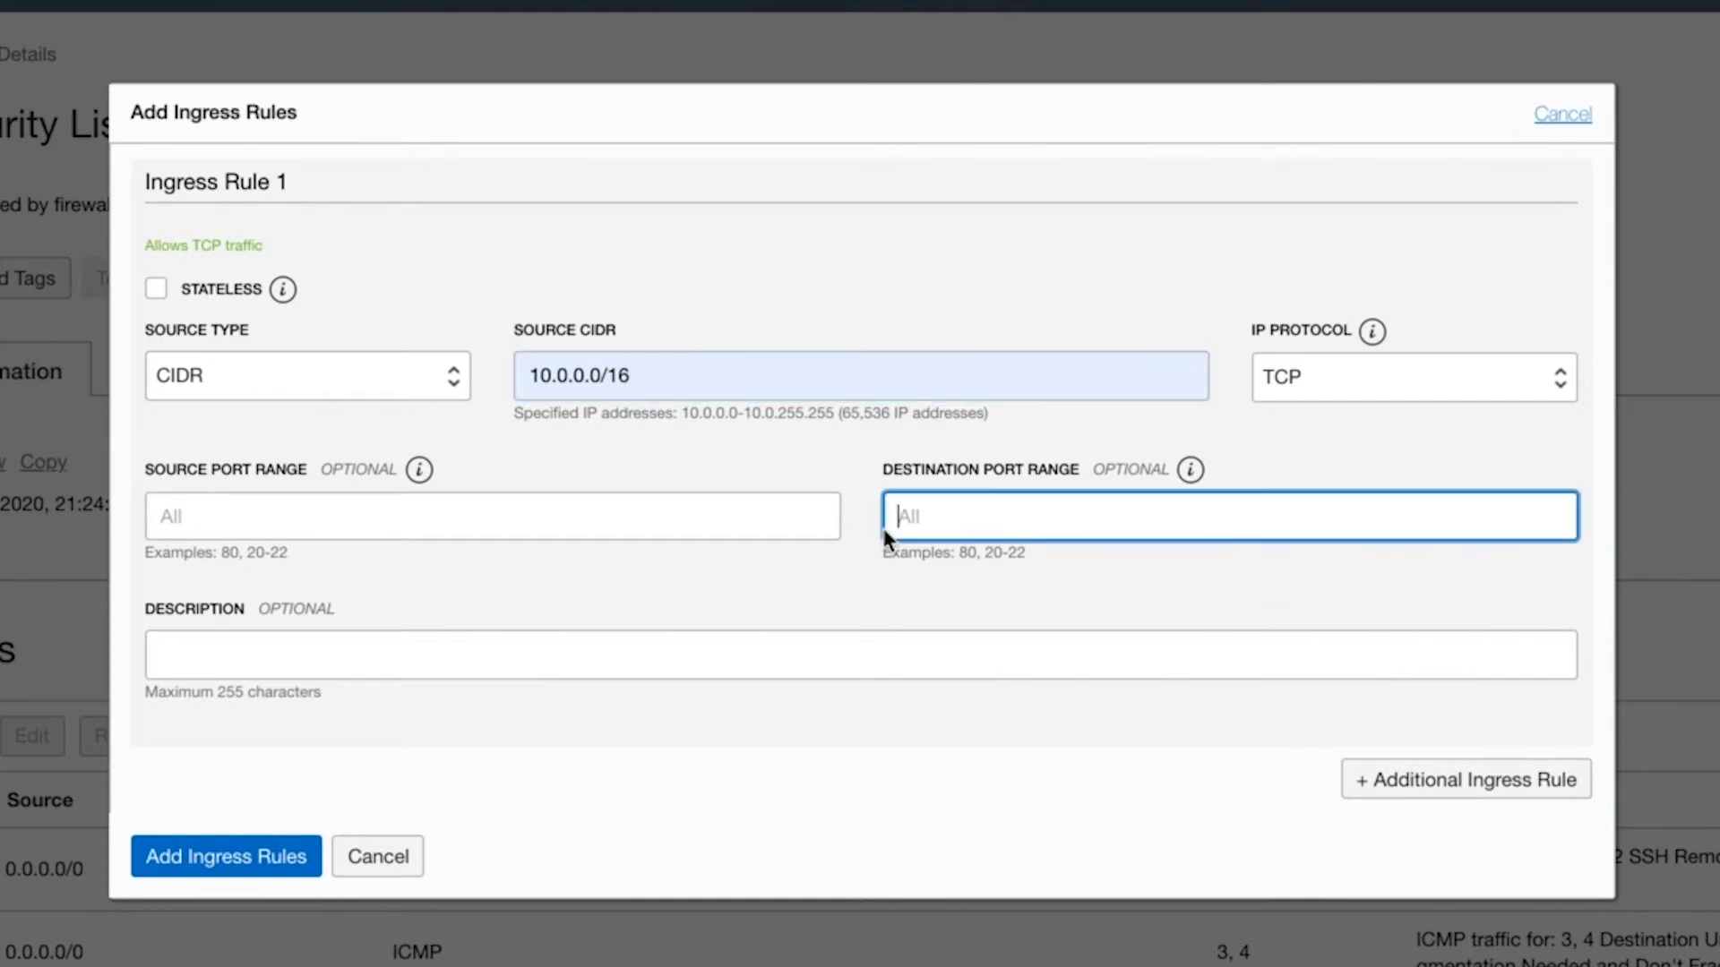
{"action": "type", "text": "2048-2050"}
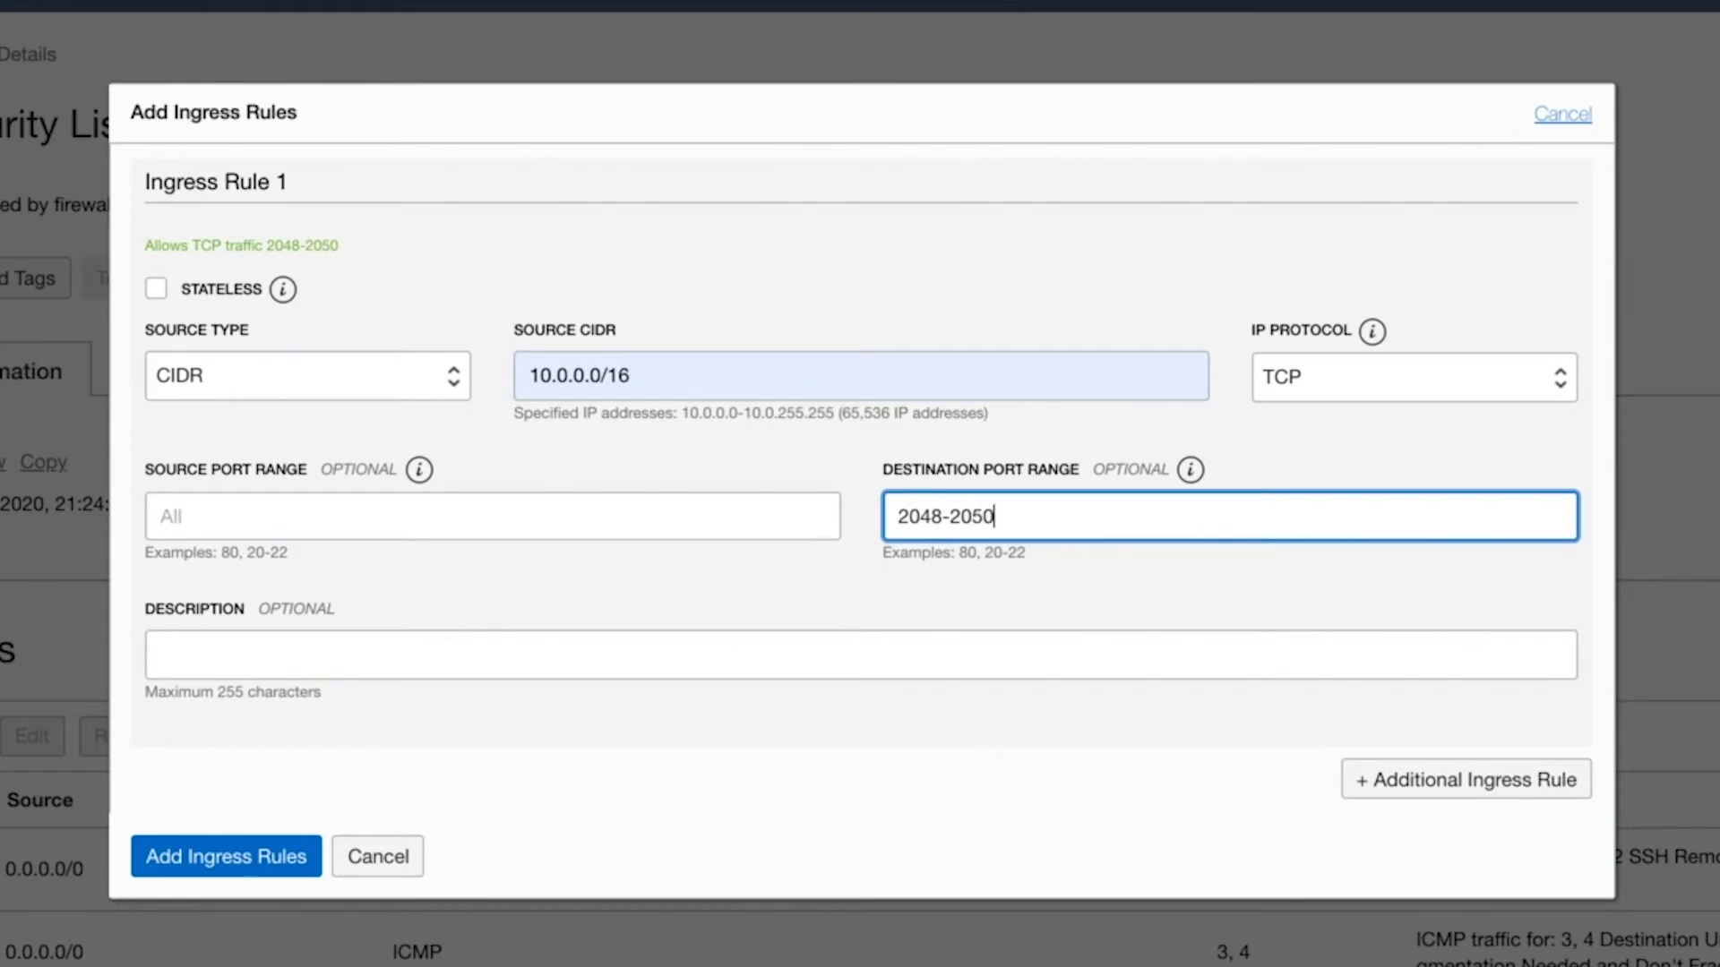
Add a second ingress rule for UDP with source CIDR 10.0.0.0/16 and destination port 2048
{"action": "left_click", "coordinate": [1404, 792]}
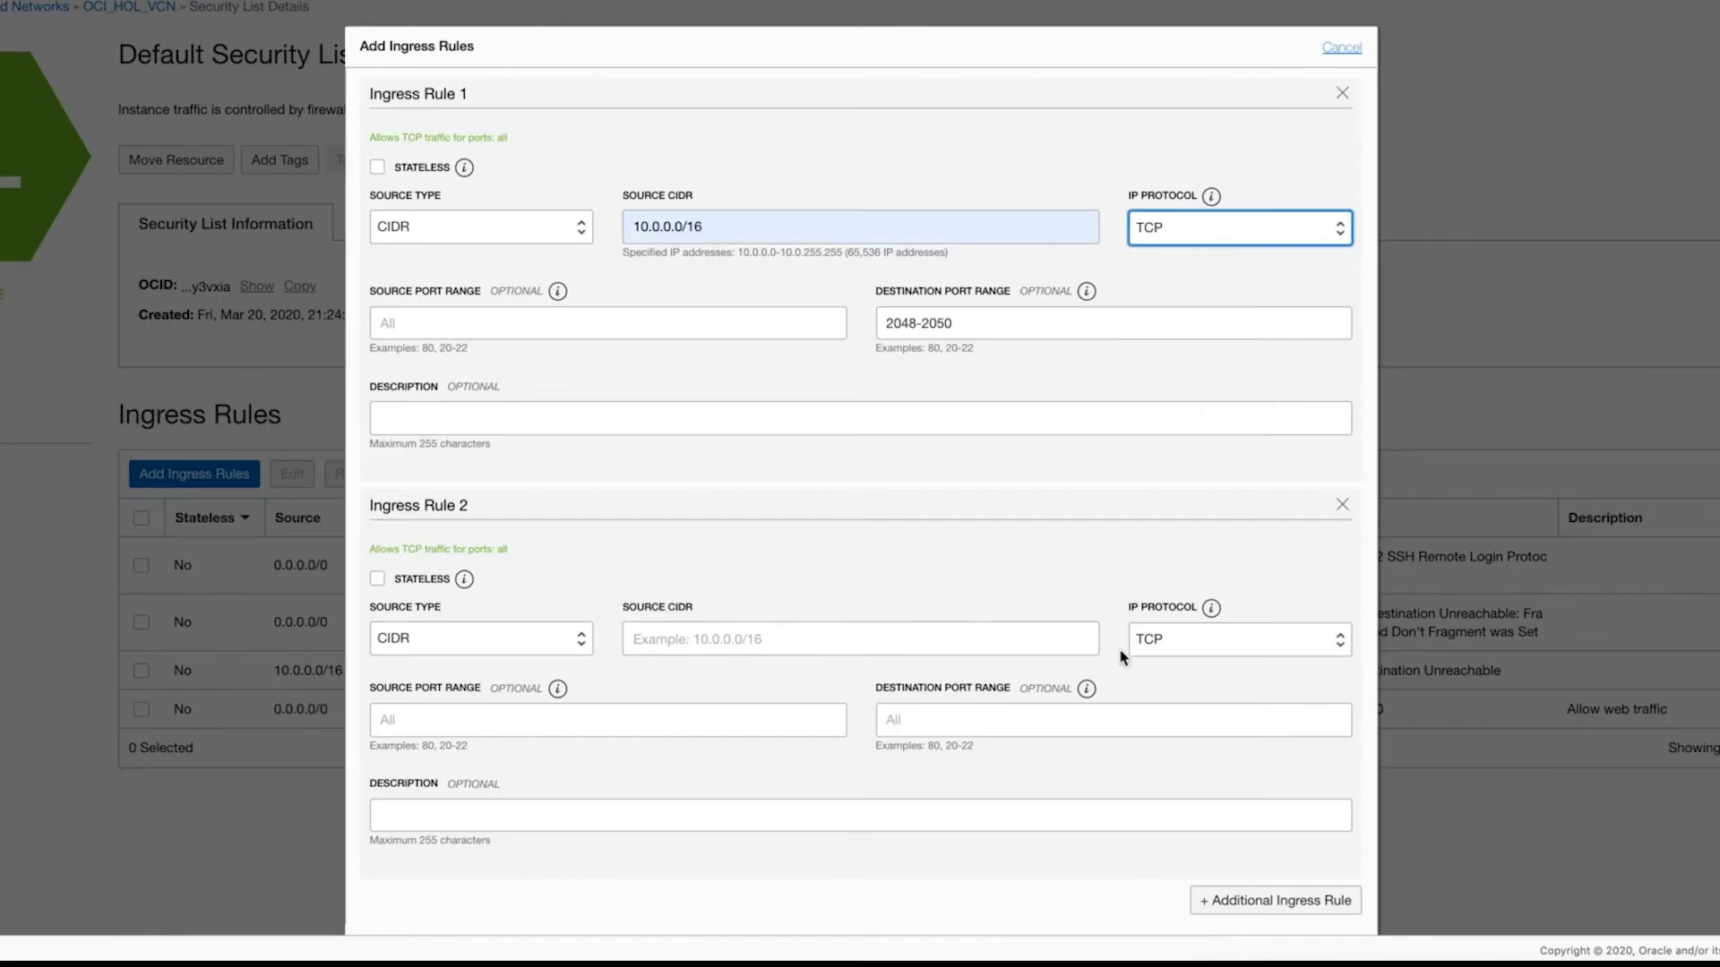
{"action": "left_click", "coordinate": [1172, 649]}
{"action": "left_click", "coordinate": [1167, 657]}
{"action": "left_click", "coordinate": [883, 648]}
{"action": "left_click", "coordinate": [748, 685]}
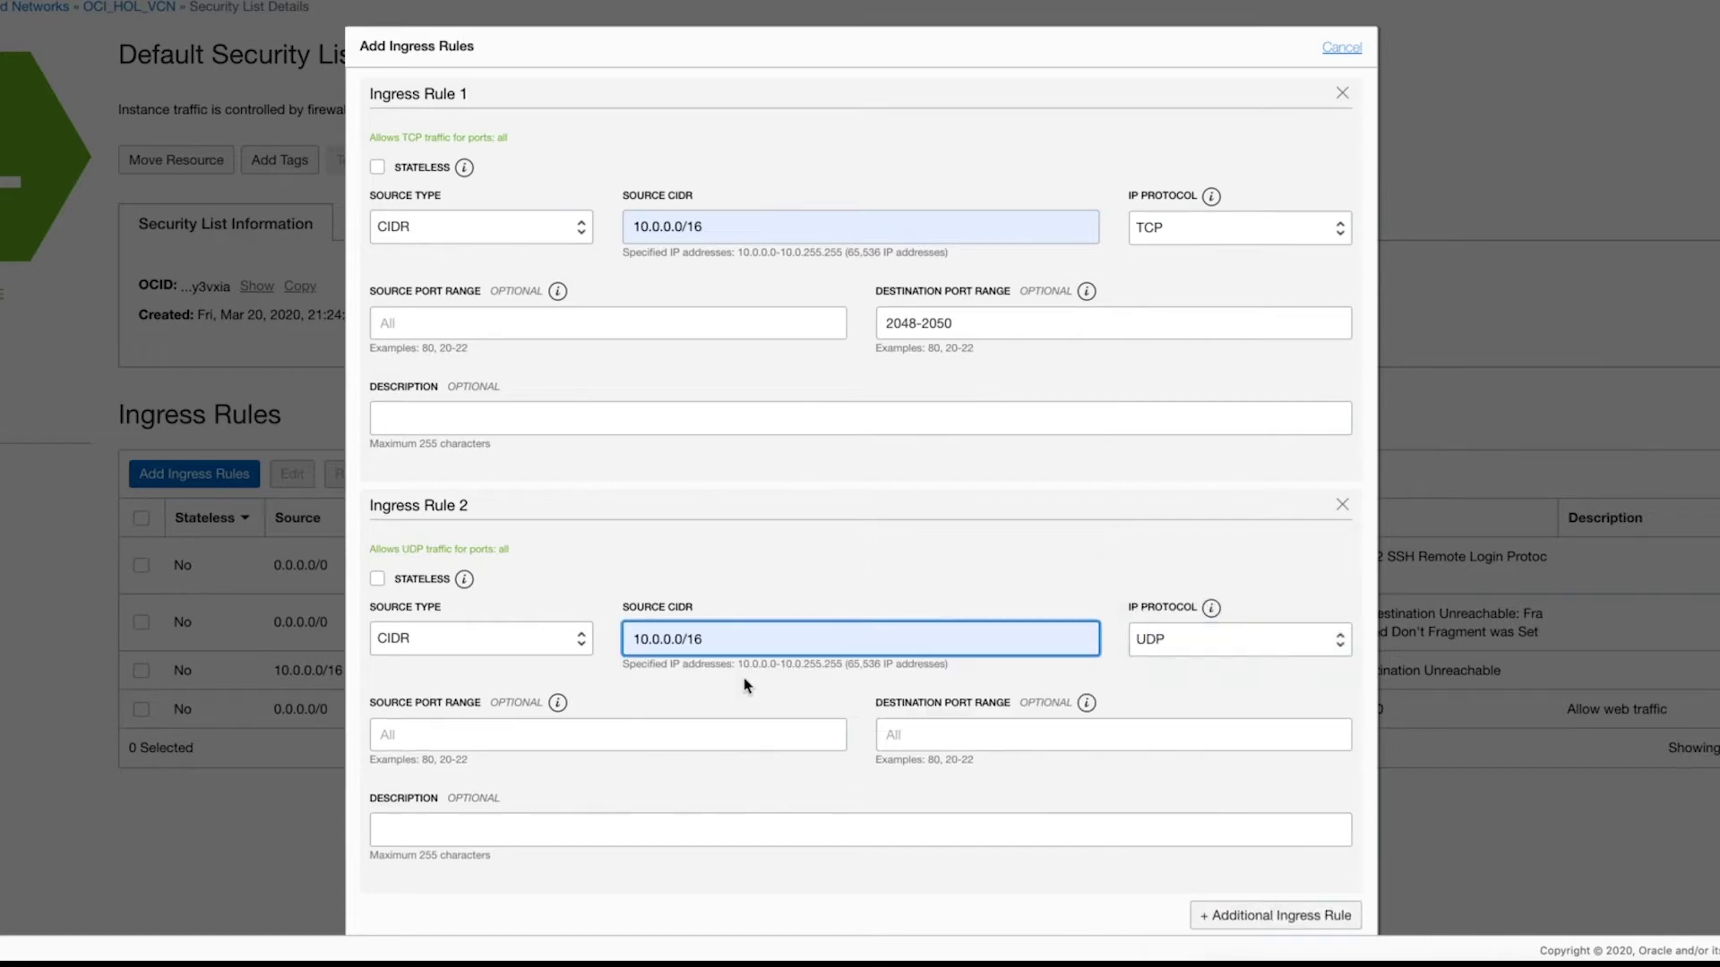
{"action": "left_click", "coordinate": [928, 740]}
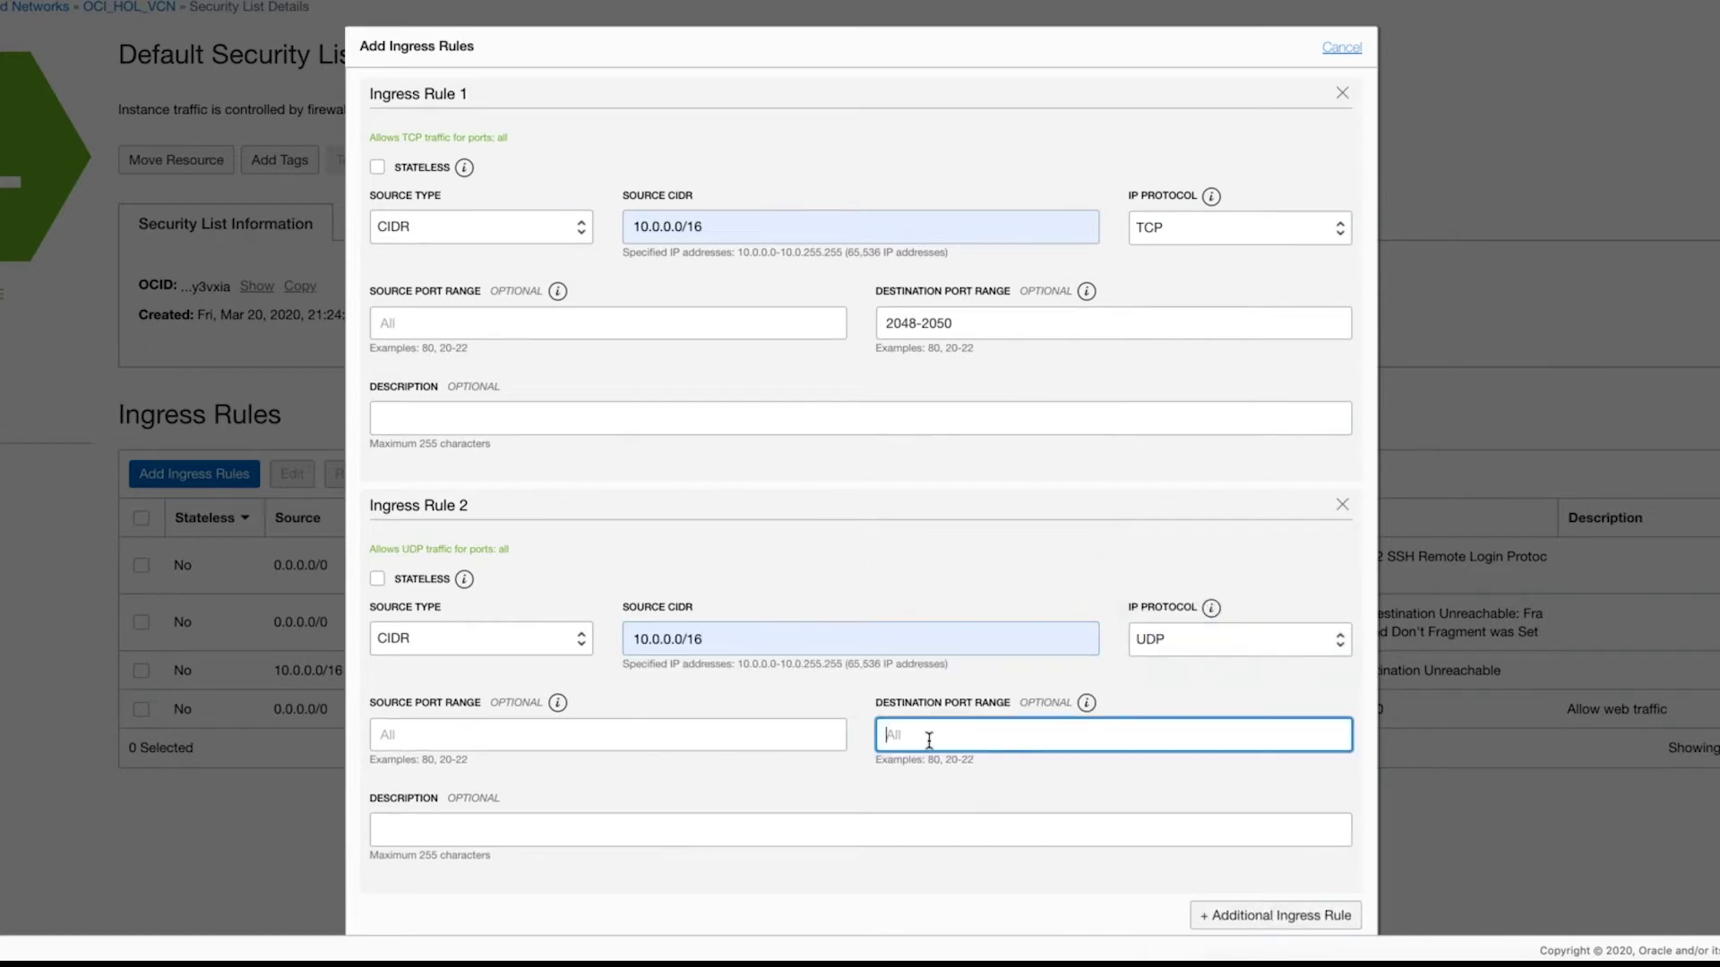
{"action": "type", "text": "2048"}
Add a third ingress rule for TCP with source CIDR 10.0.0.0/16 and destination port 111
{"action": "left_click", "coordinate": [1225, 917]}
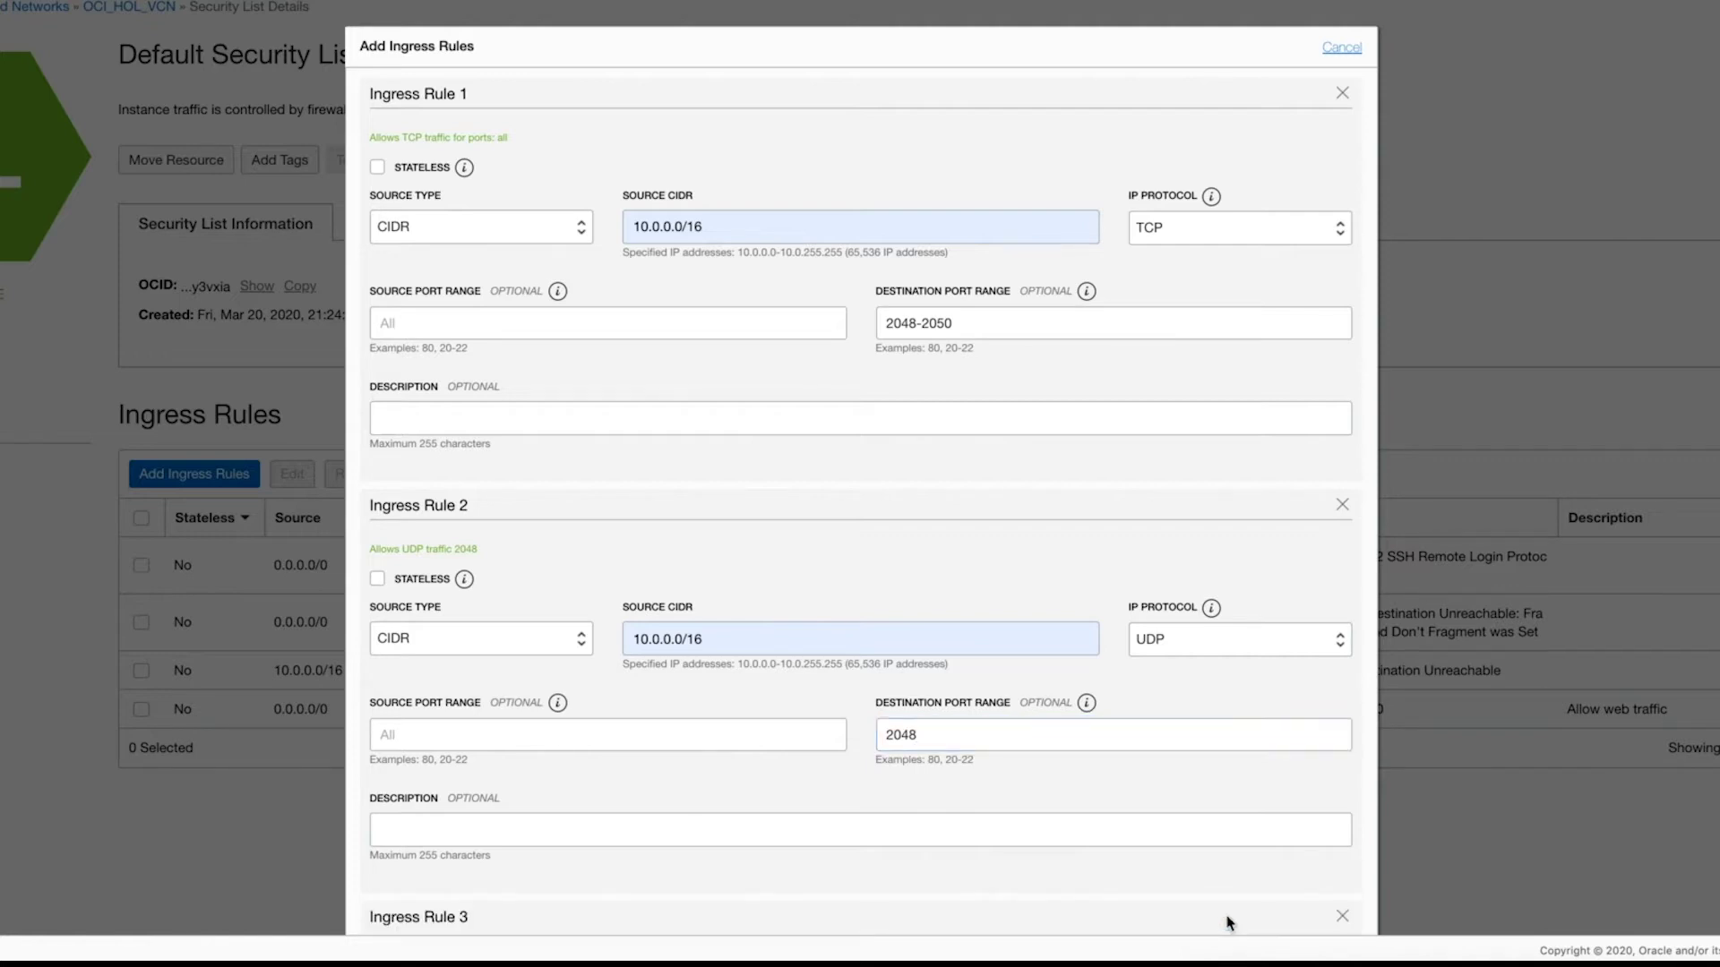
{"action": "scroll", "coordinate": [1032, 811], "scroll_direction": "down", "scroll_amount": 6}
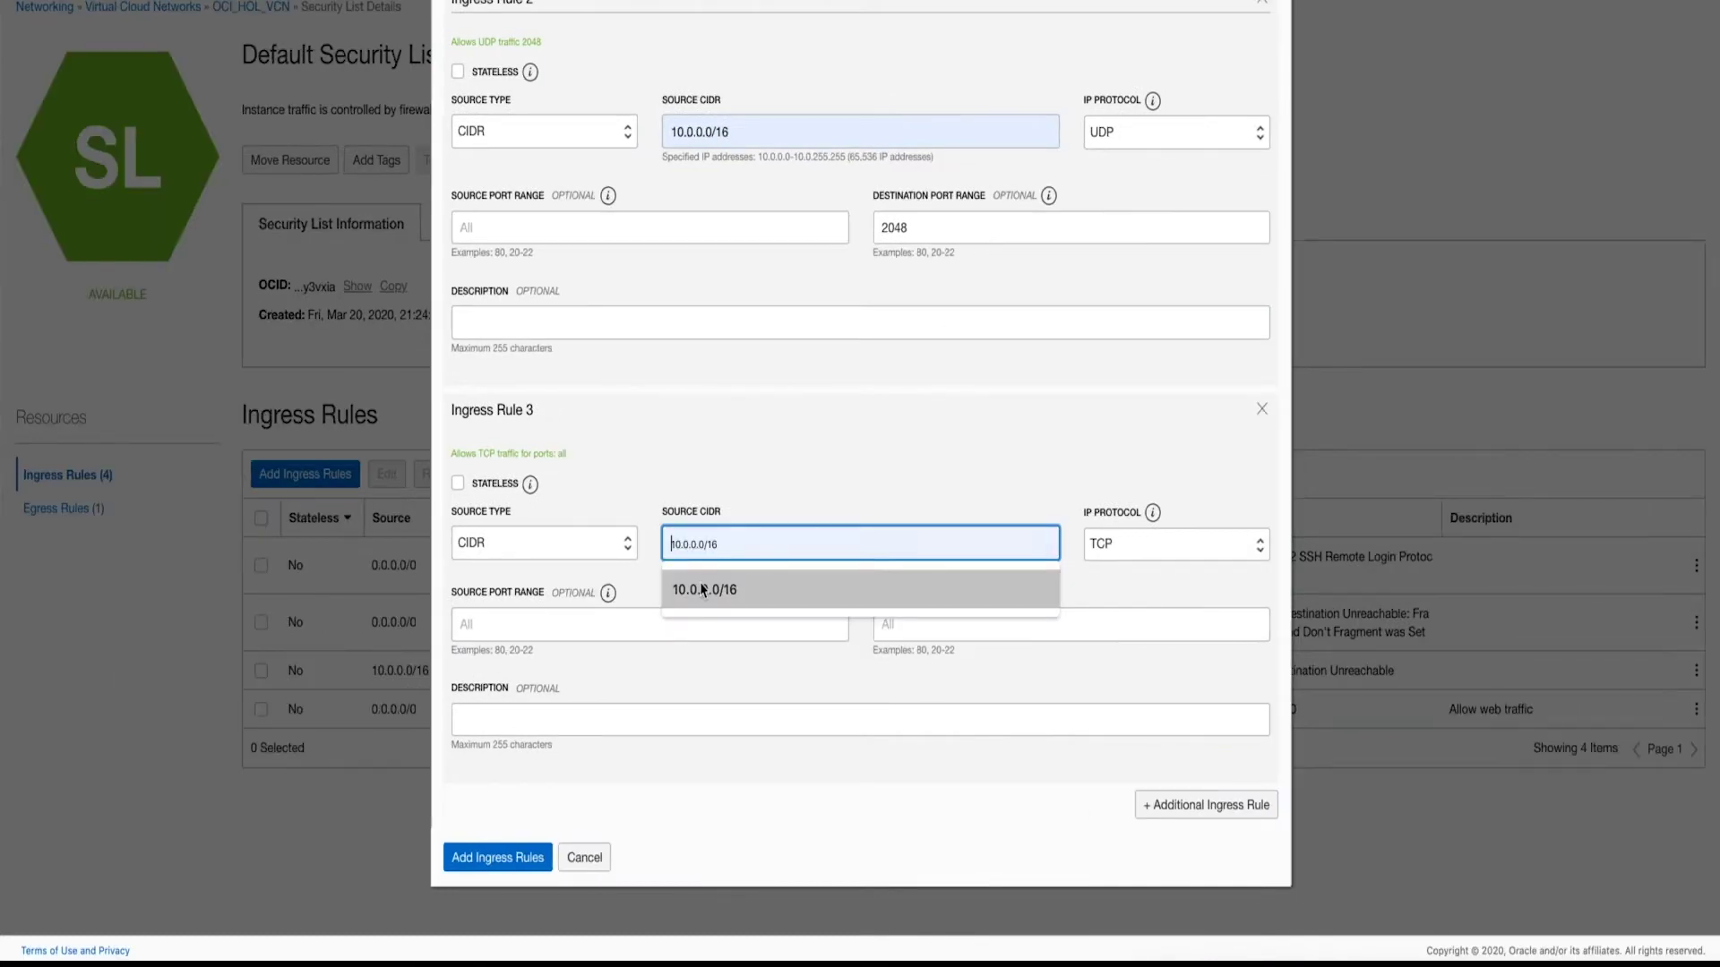
{"action": "left_click", "coordinate": [703, 589]}
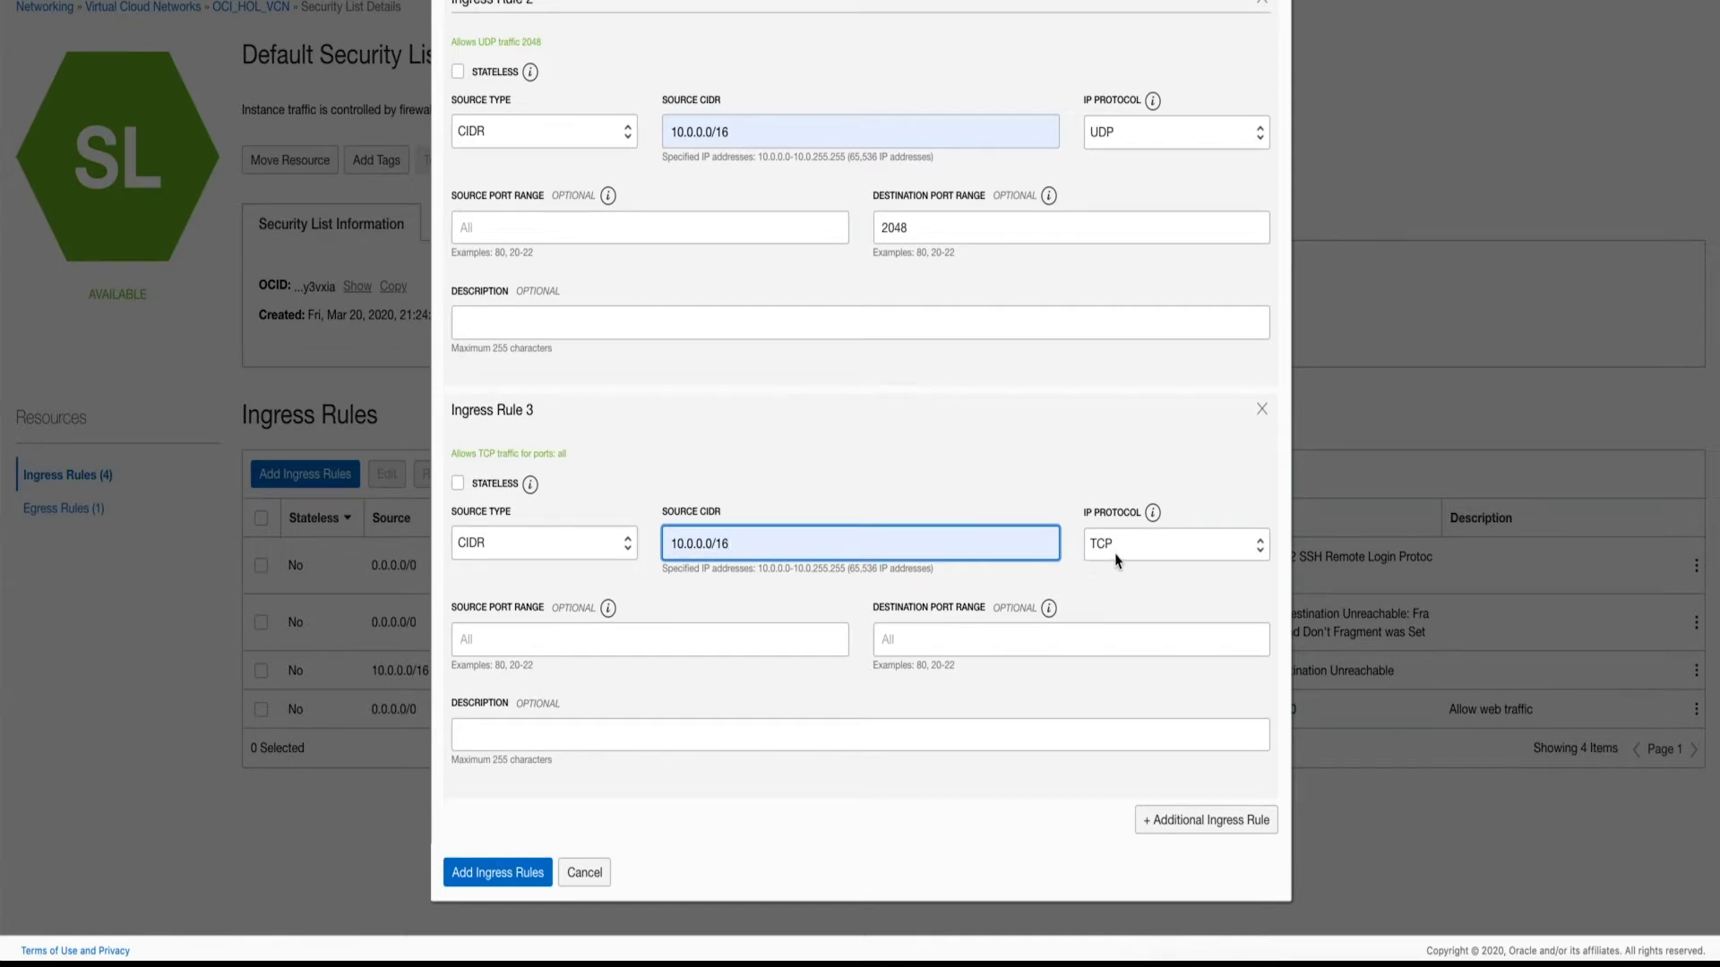
{"action": "left_click", "coordinate": [935, 643]}
{"action": "type", "text": "111"}
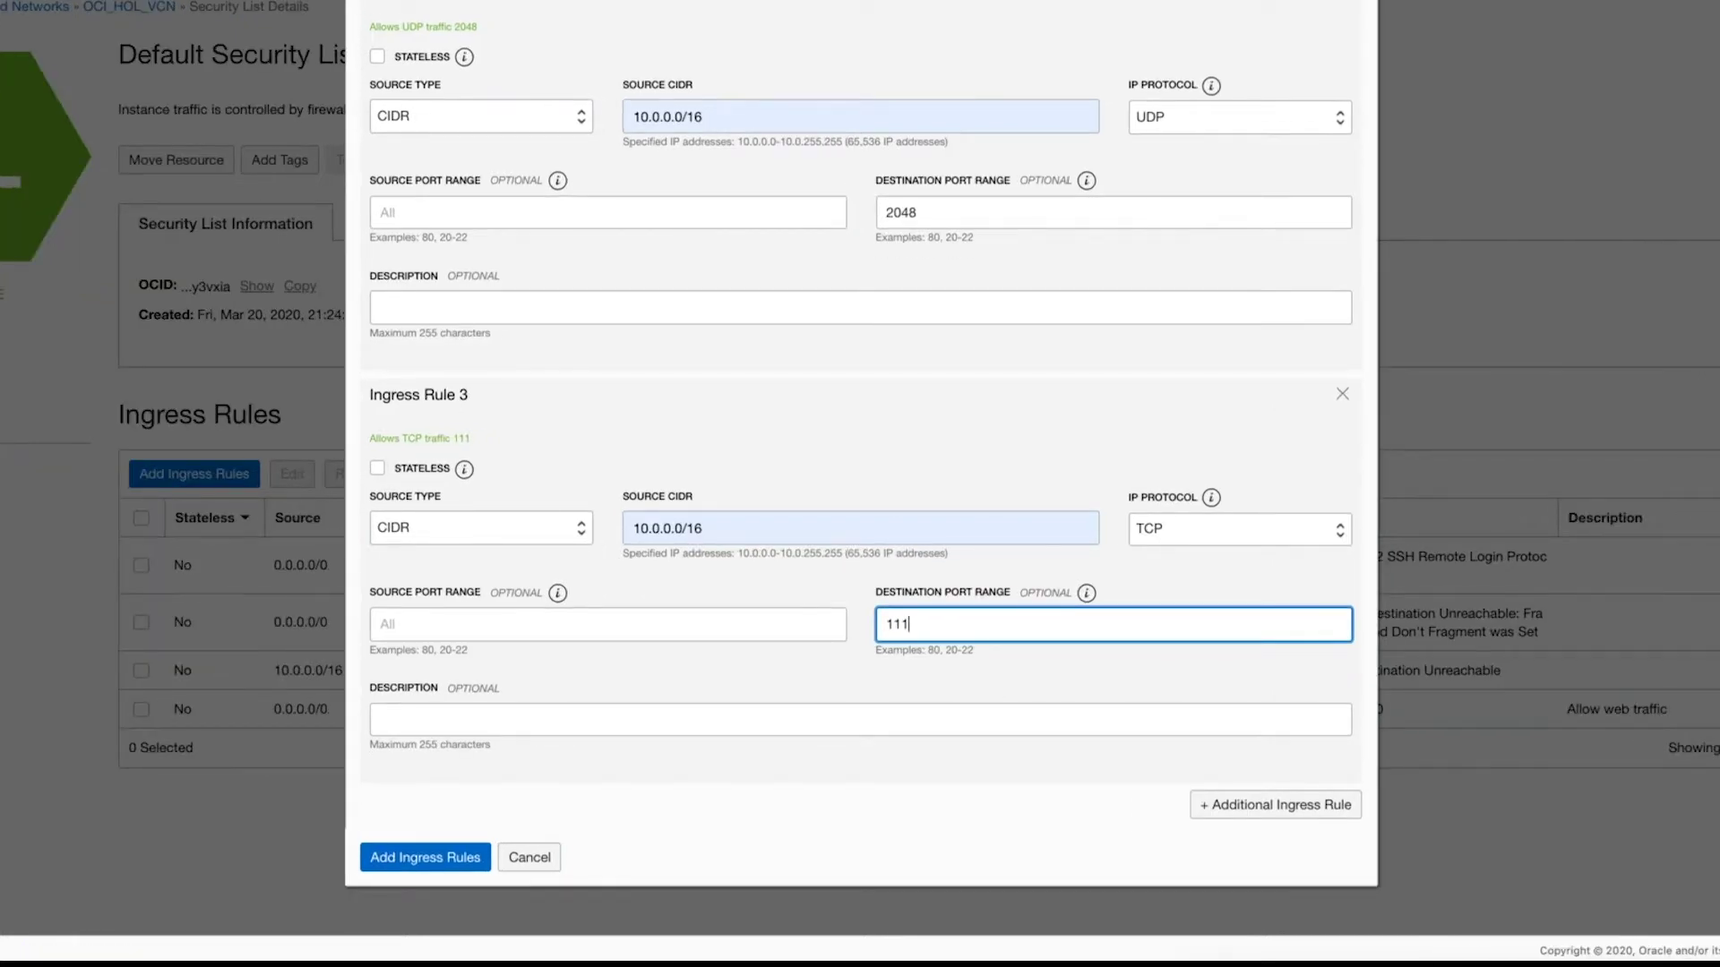
Add a fourth ingress rule for UDP with source CIDR 10.0.0.0/16 and destination port 111, and submit all the new rules
{"action": "key", "text": "Tab"}
{"action": "key", "text": "Tab"}
{"action": "key", "text": "Return"}
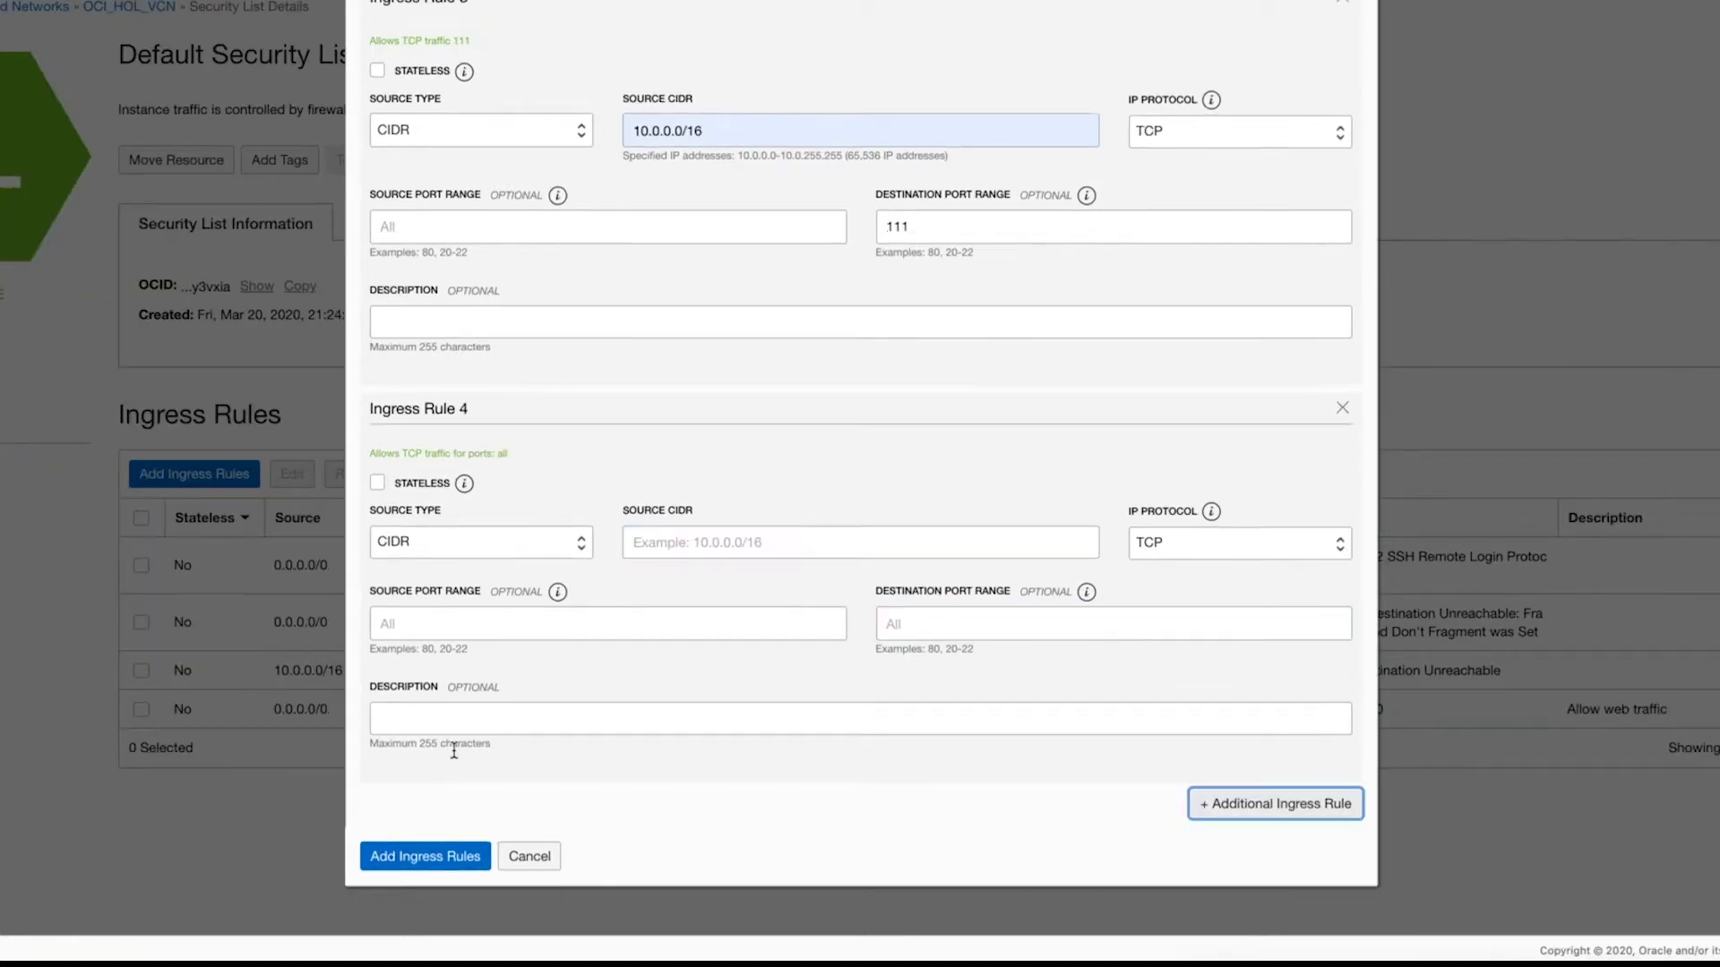
{"action": "left_click", "coordinate": [1186, 542]}
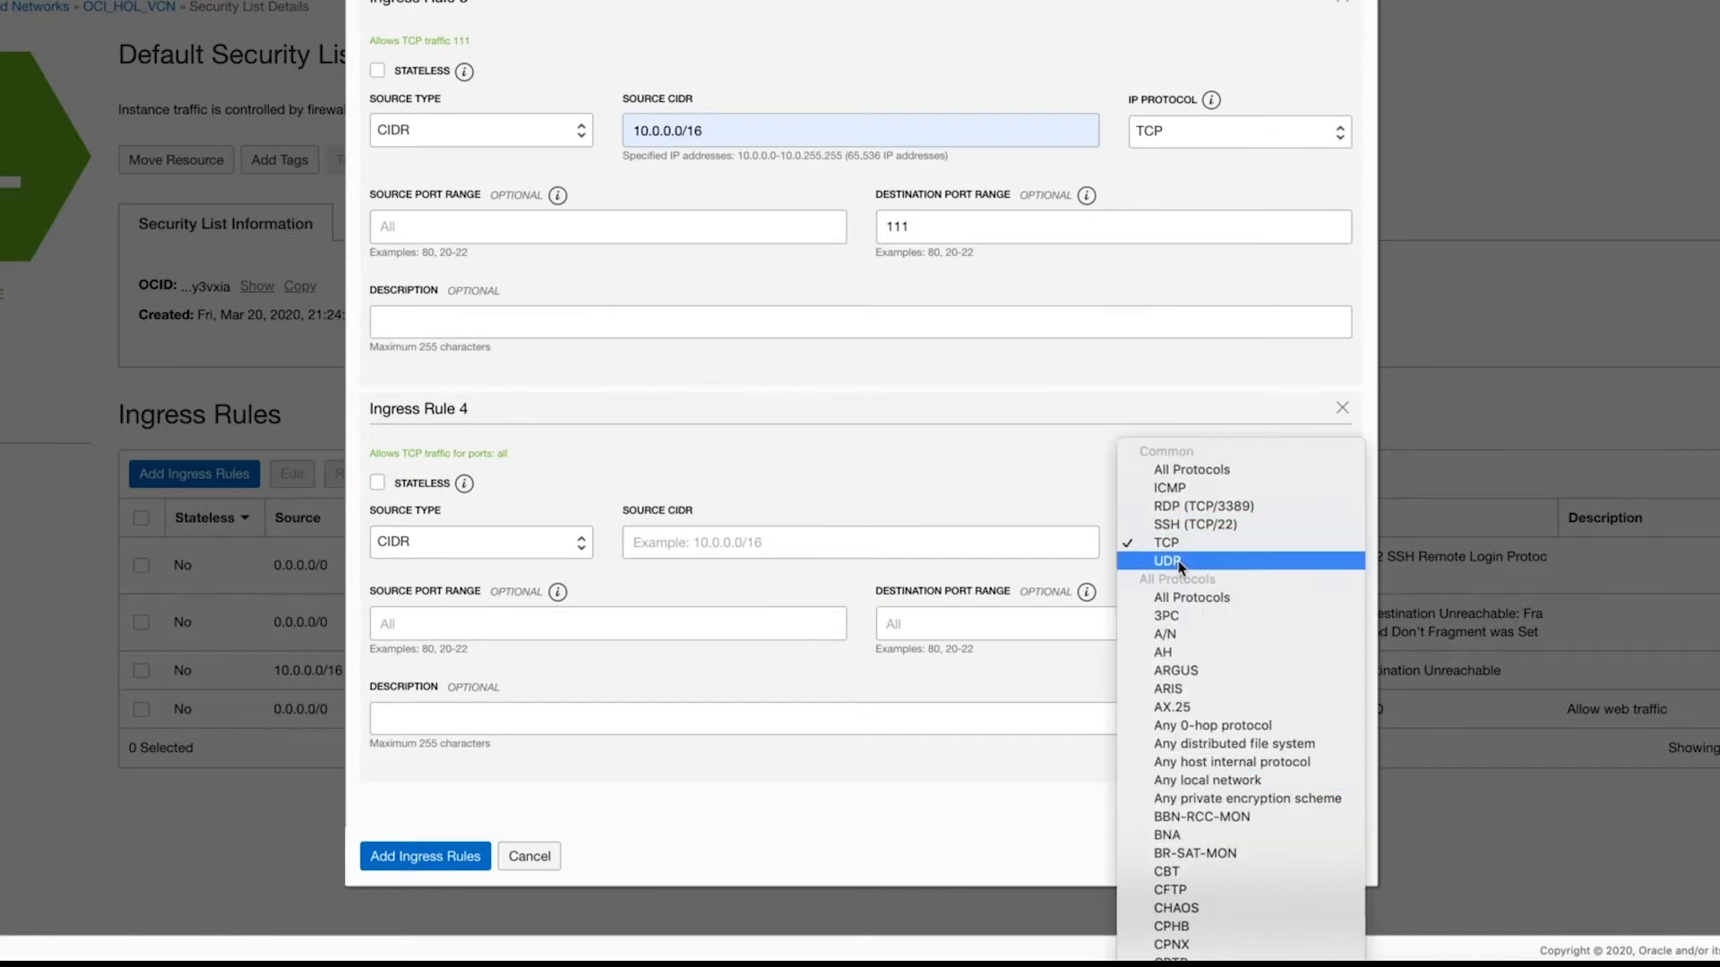
{"action": "left_click", "coordinate": [1179, 561]}
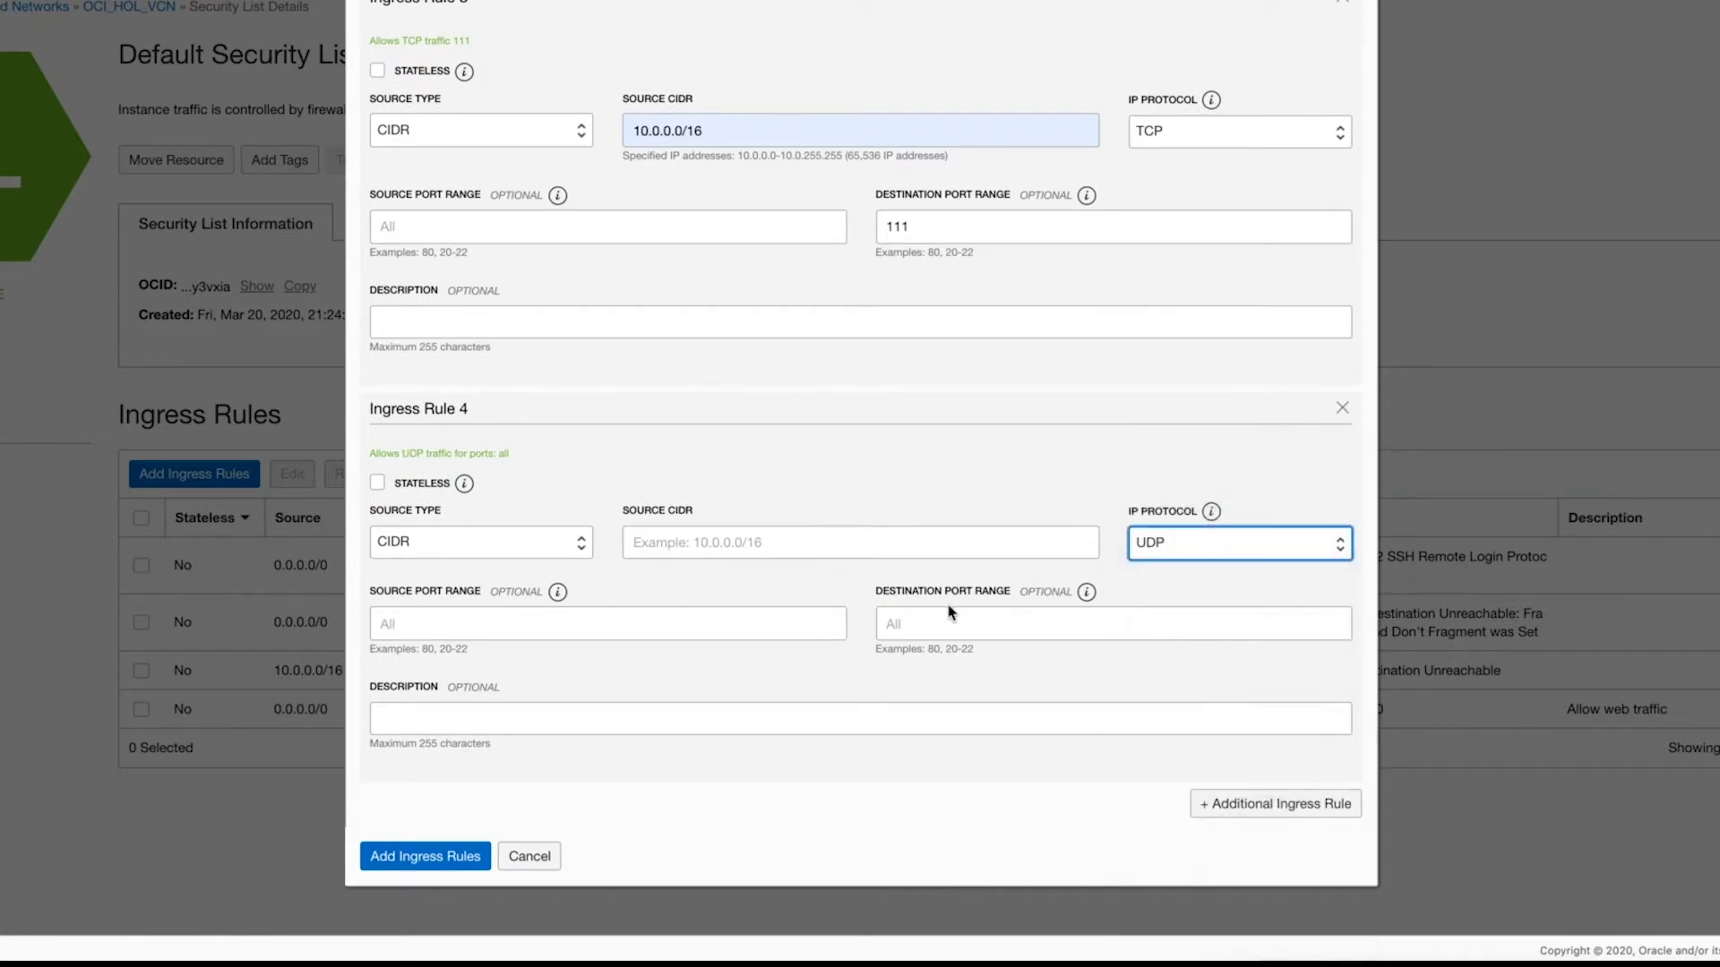
{"action": "left_click", "coordinate": [804, 547]}
{"action": "left_click", "coordinate": [737, 588]}
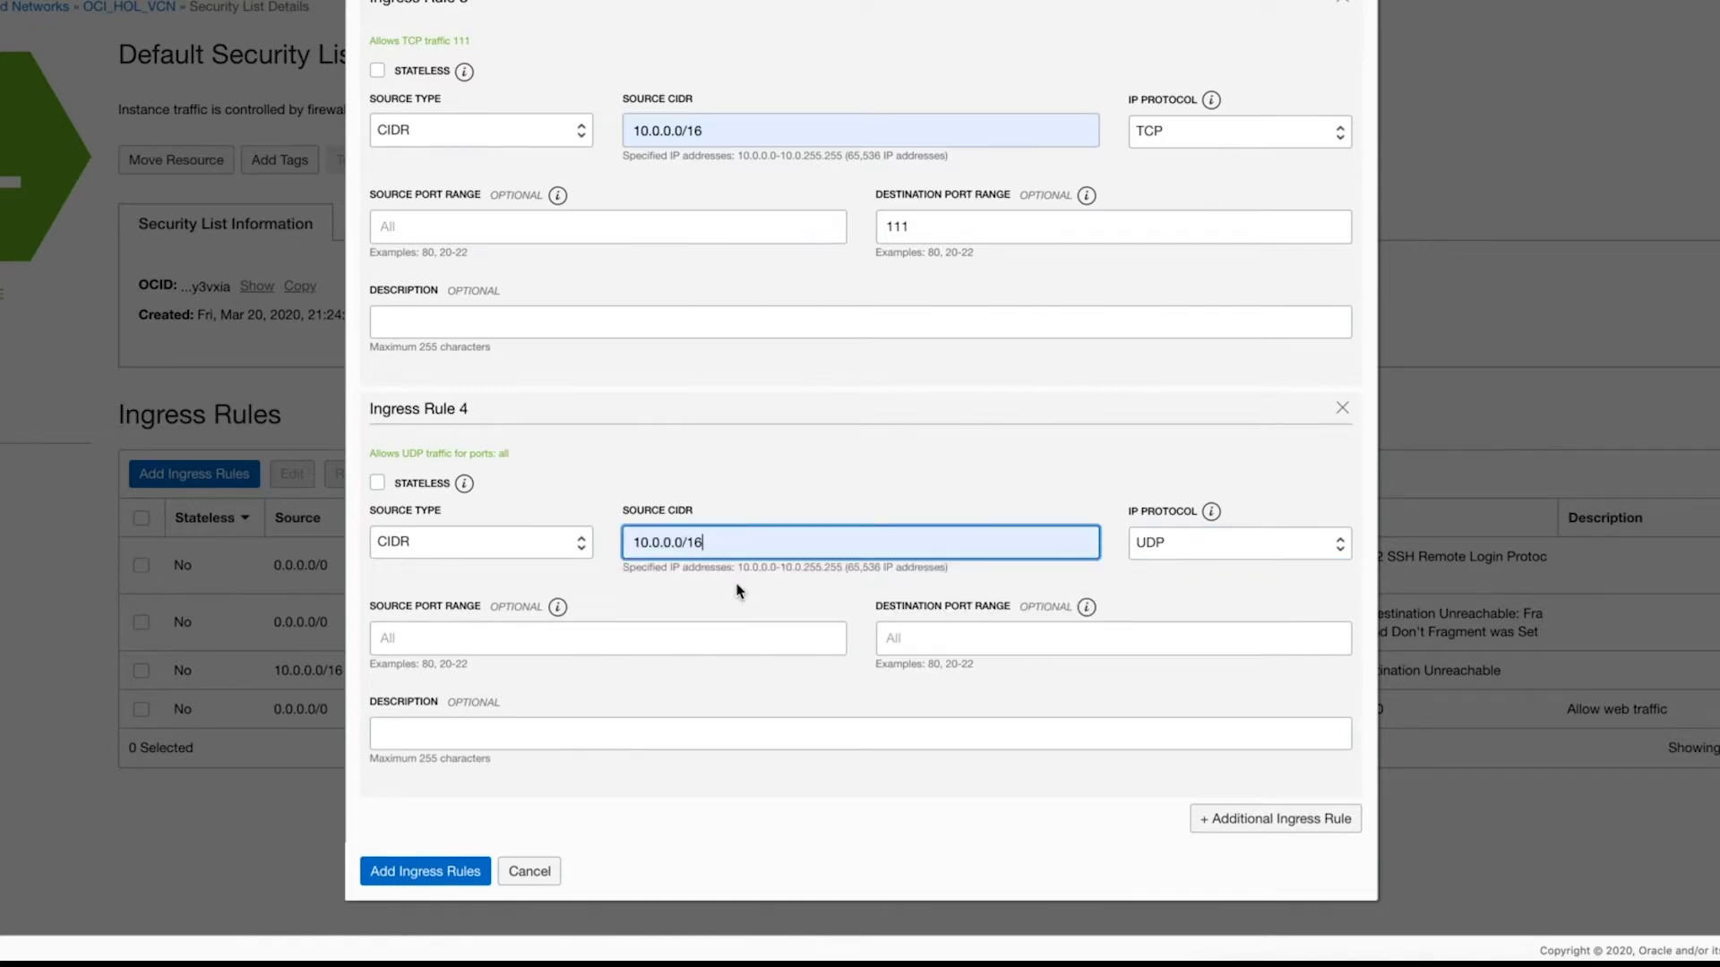
{"action": "left_click", "coordinate": [927, 637]}
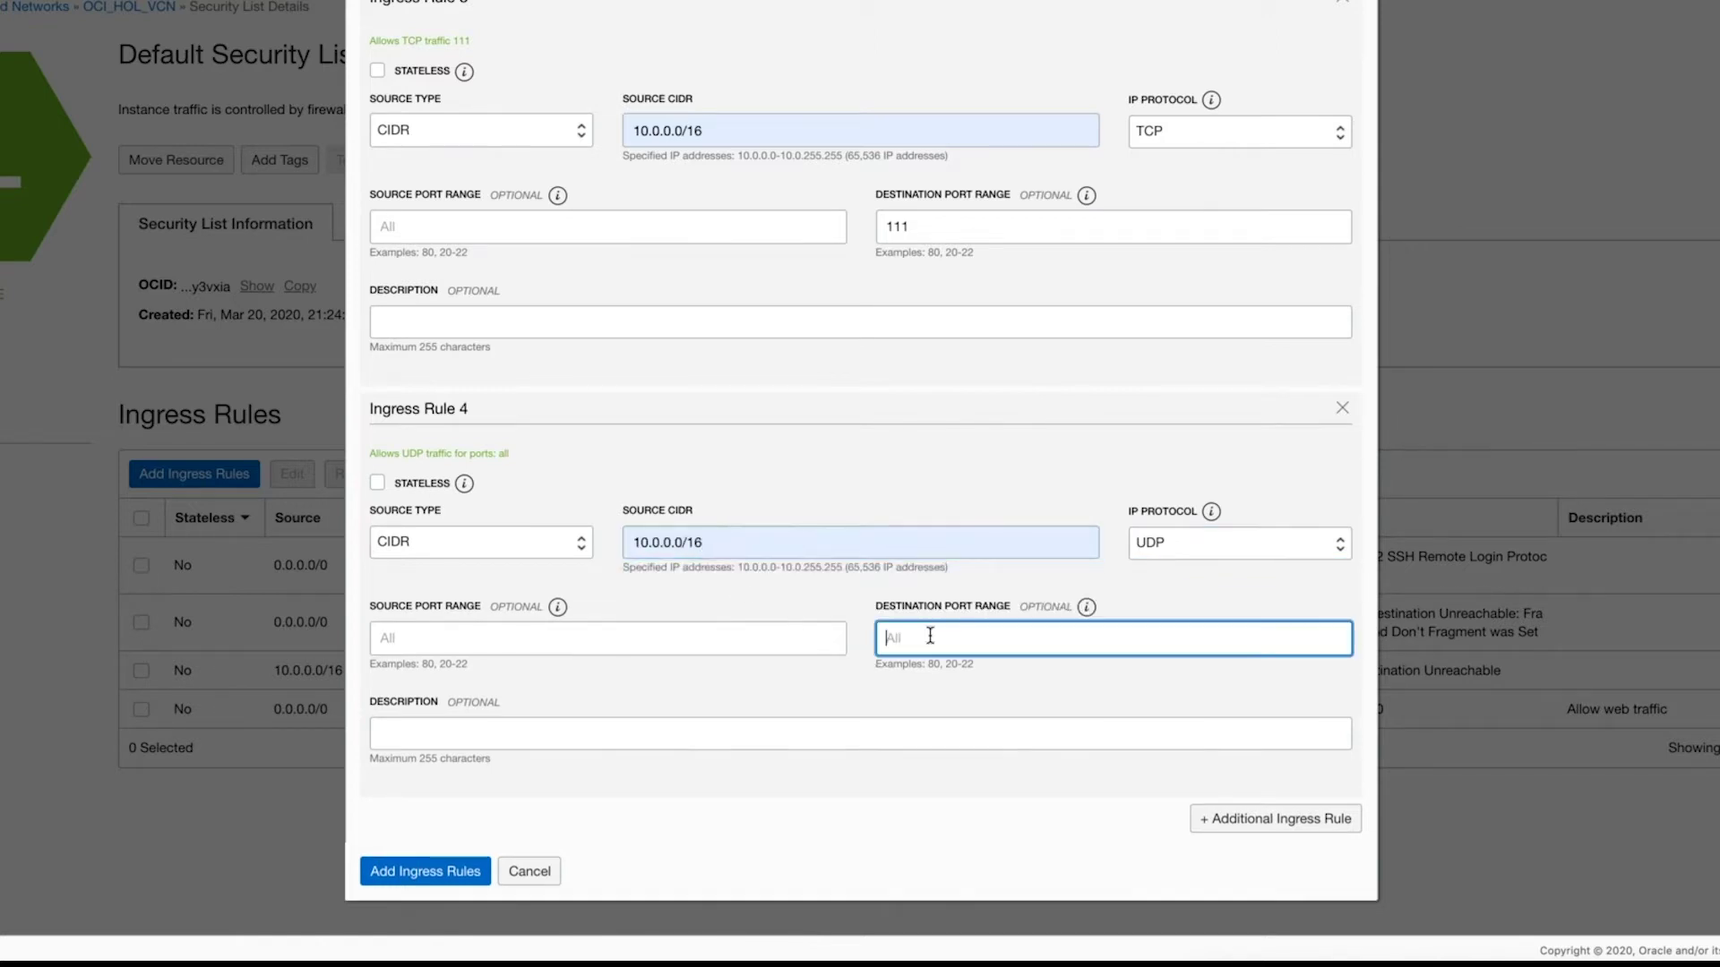
{"action": "type", "text": "111"}
{"action": "left_click", "coordinate": [425, 871]}
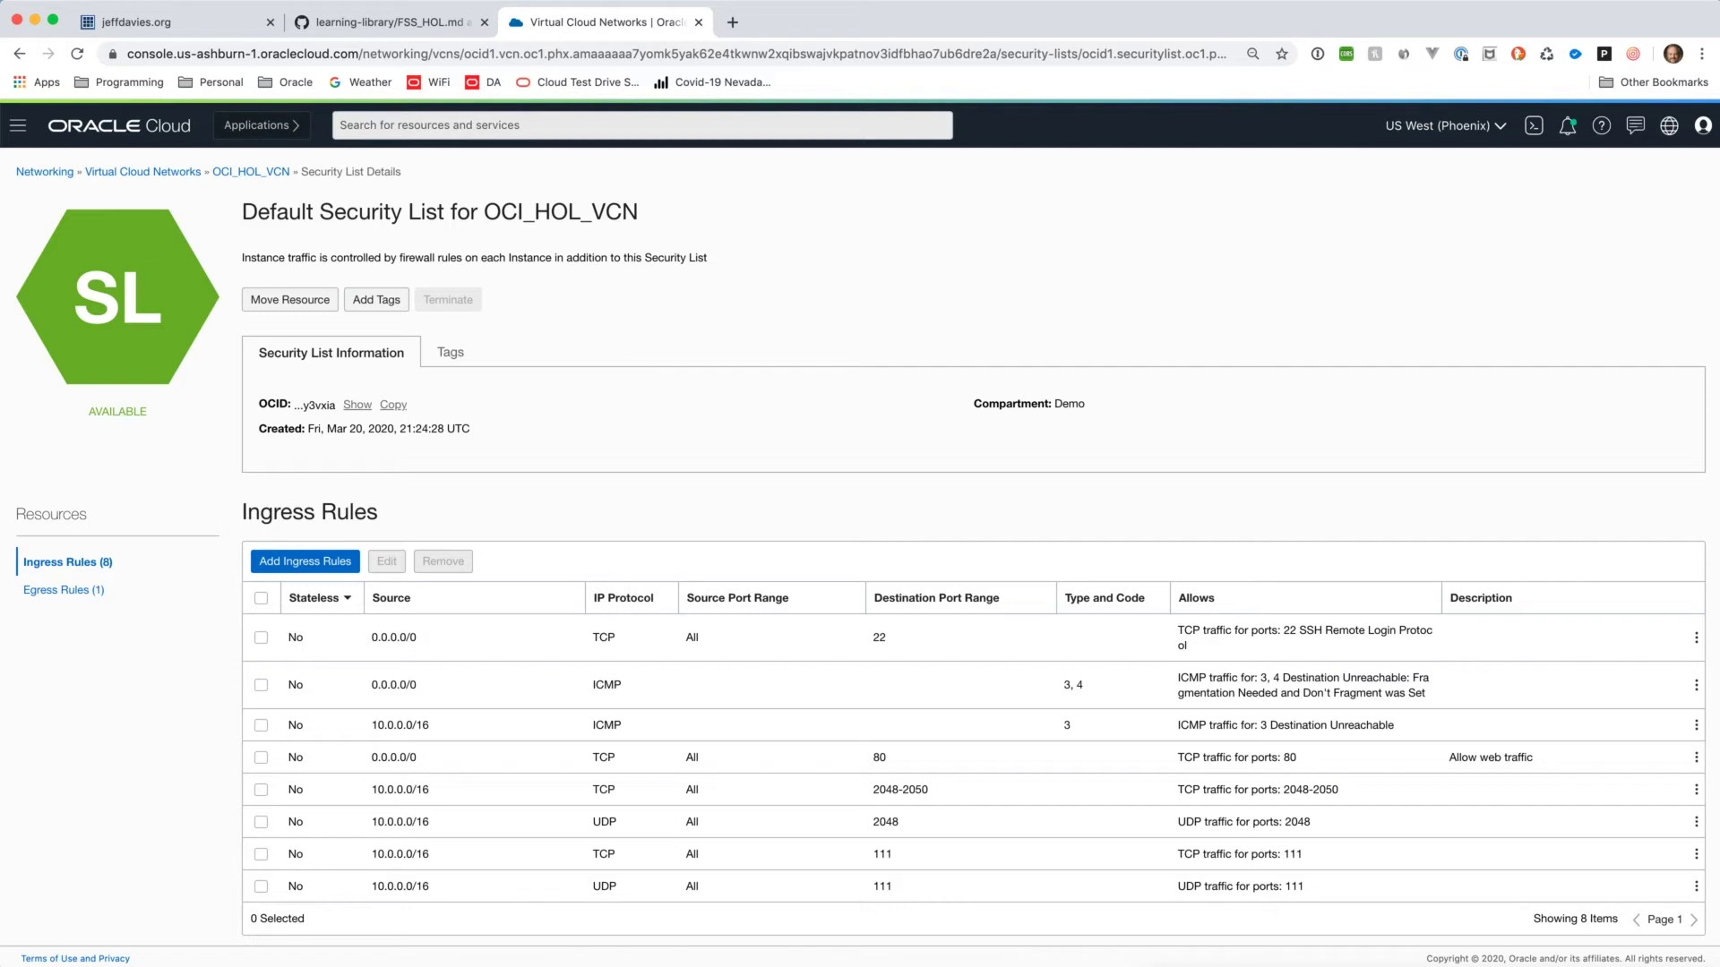
Start creating a file system from the File Storage list in the Demo compartment and name it FSS-Storage
{"action": "left_click", "coordinate": [15, 129]}
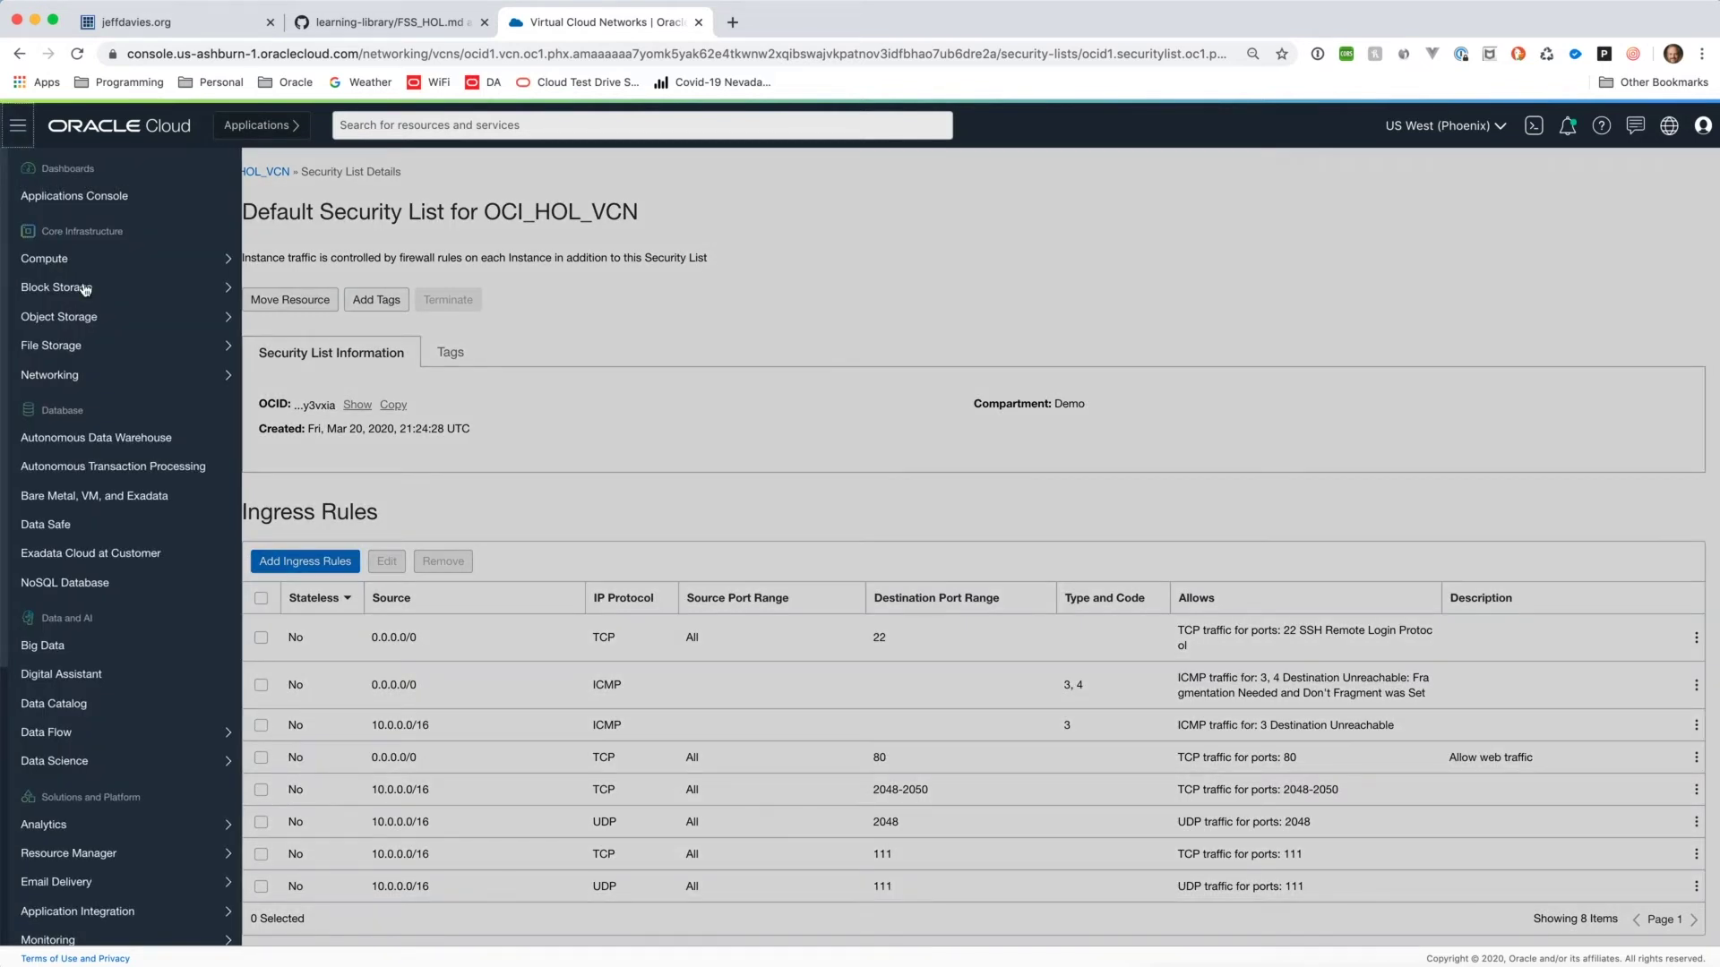
{"action": "mouse_move", "coordinate": [116, 345]}
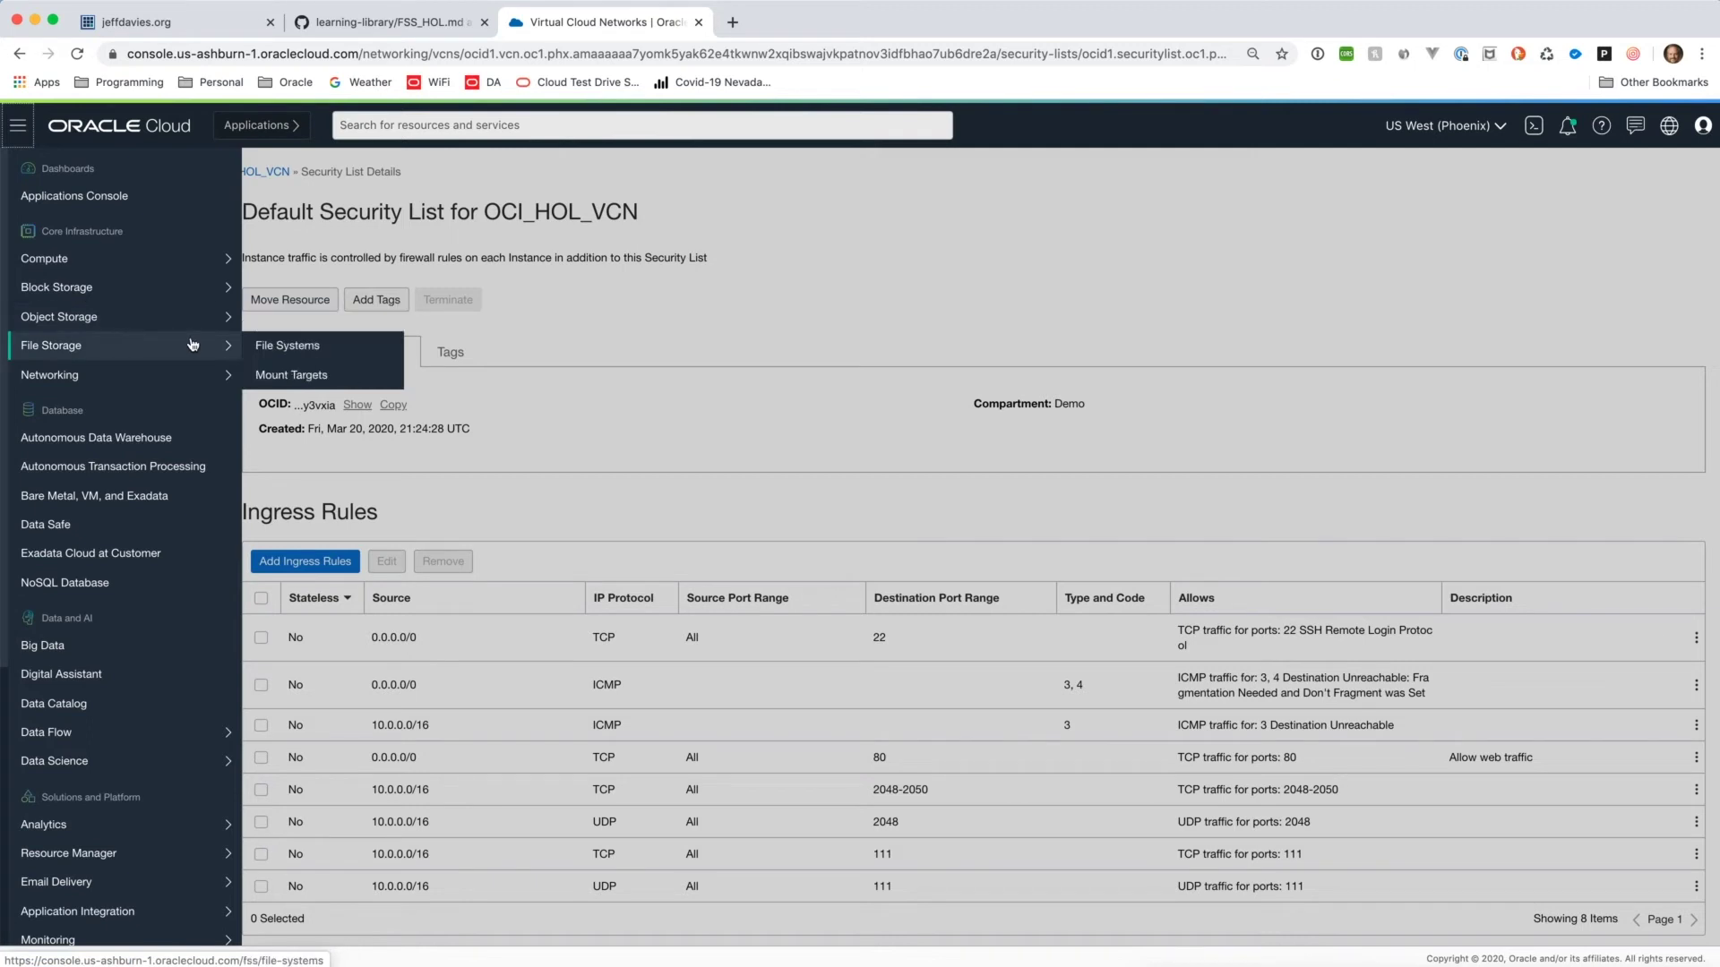
{"action": "left_click", "coordinate": [270, 344]}
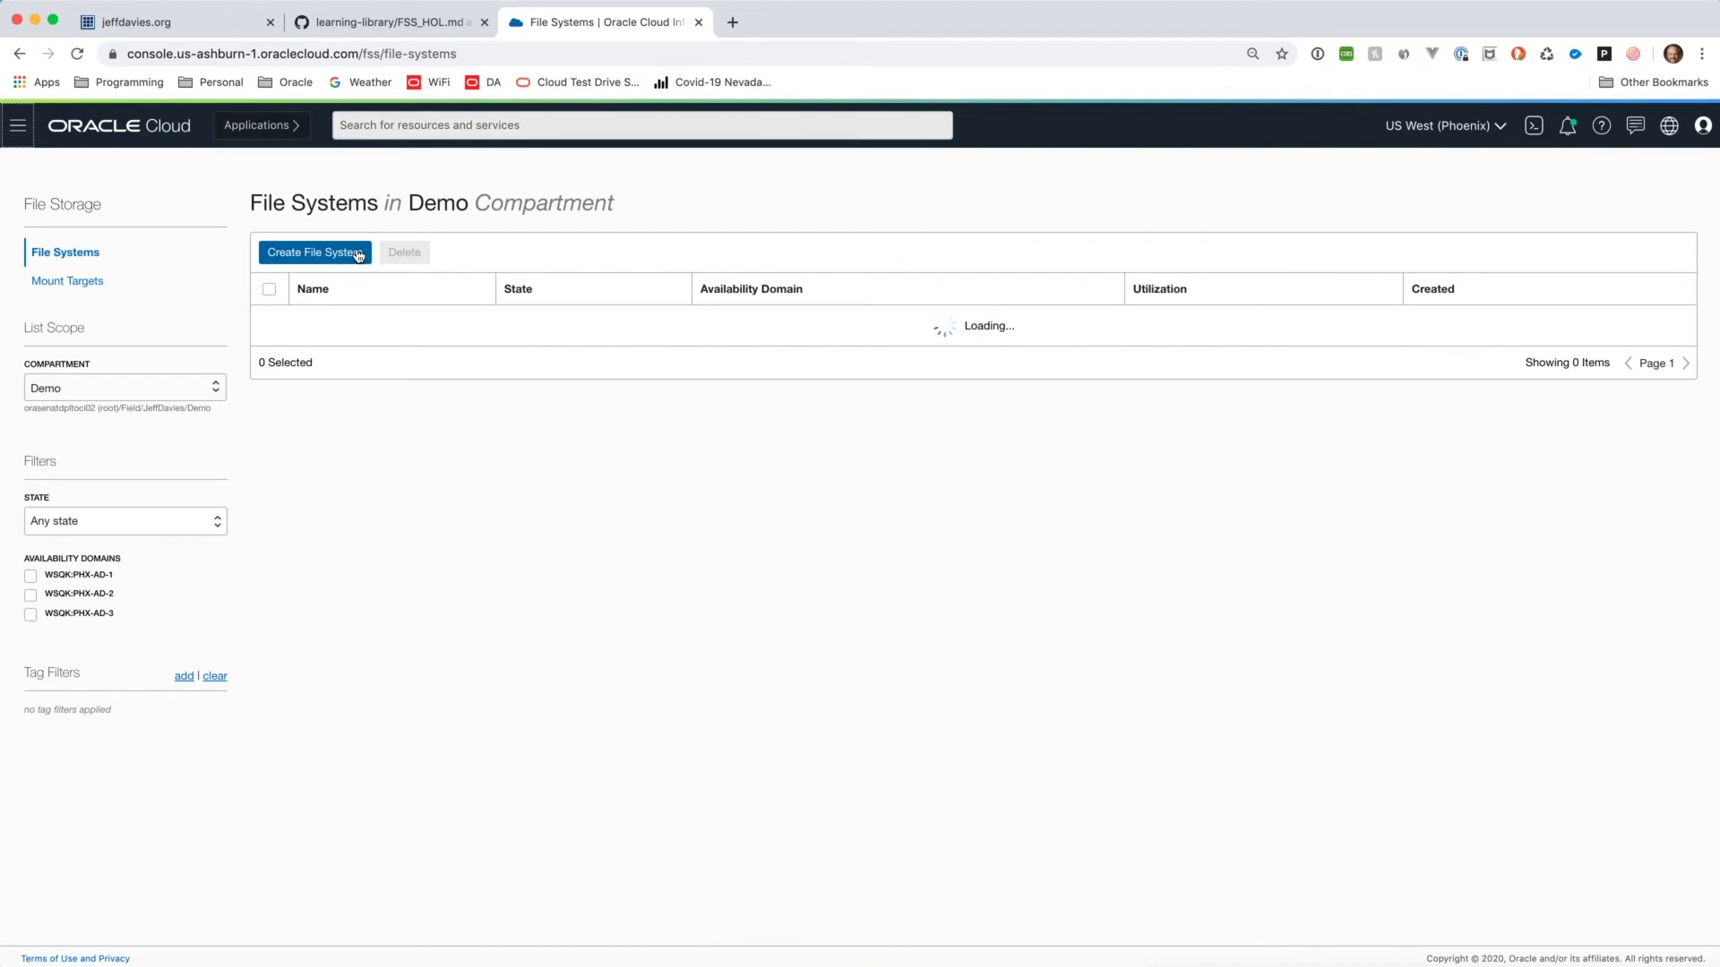
{"action": "left_click", "coordinate": [353, 254]}
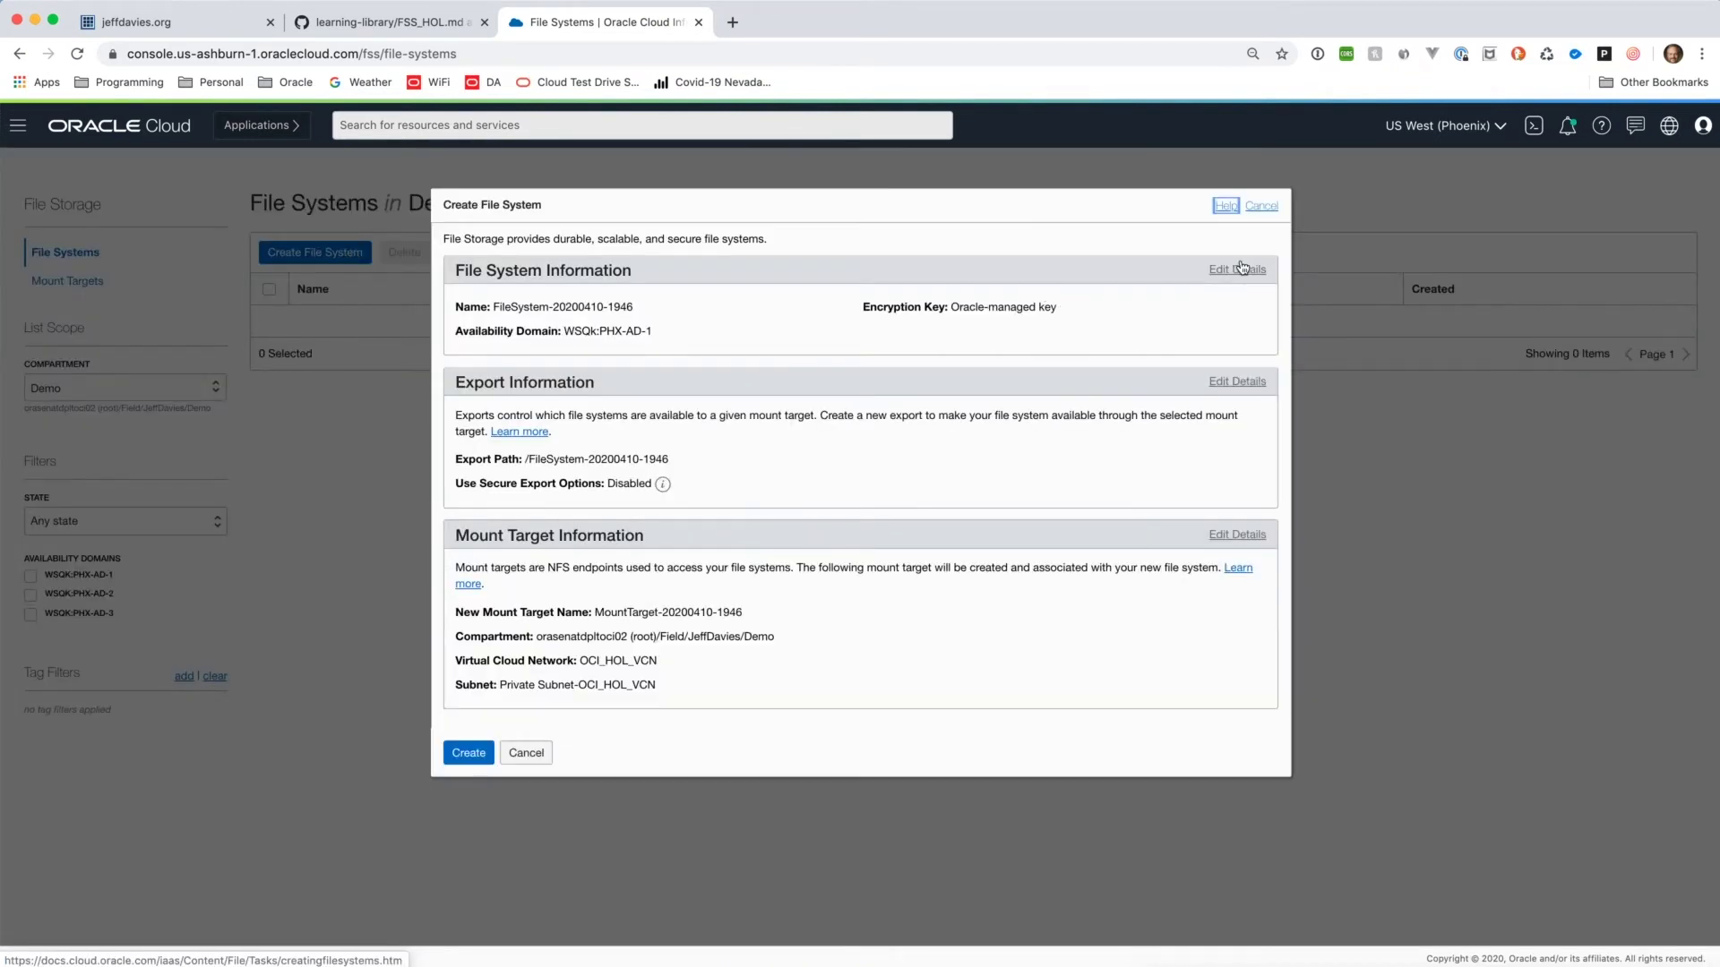
{"action": "left_click", "coordinate": [1239, 273]}
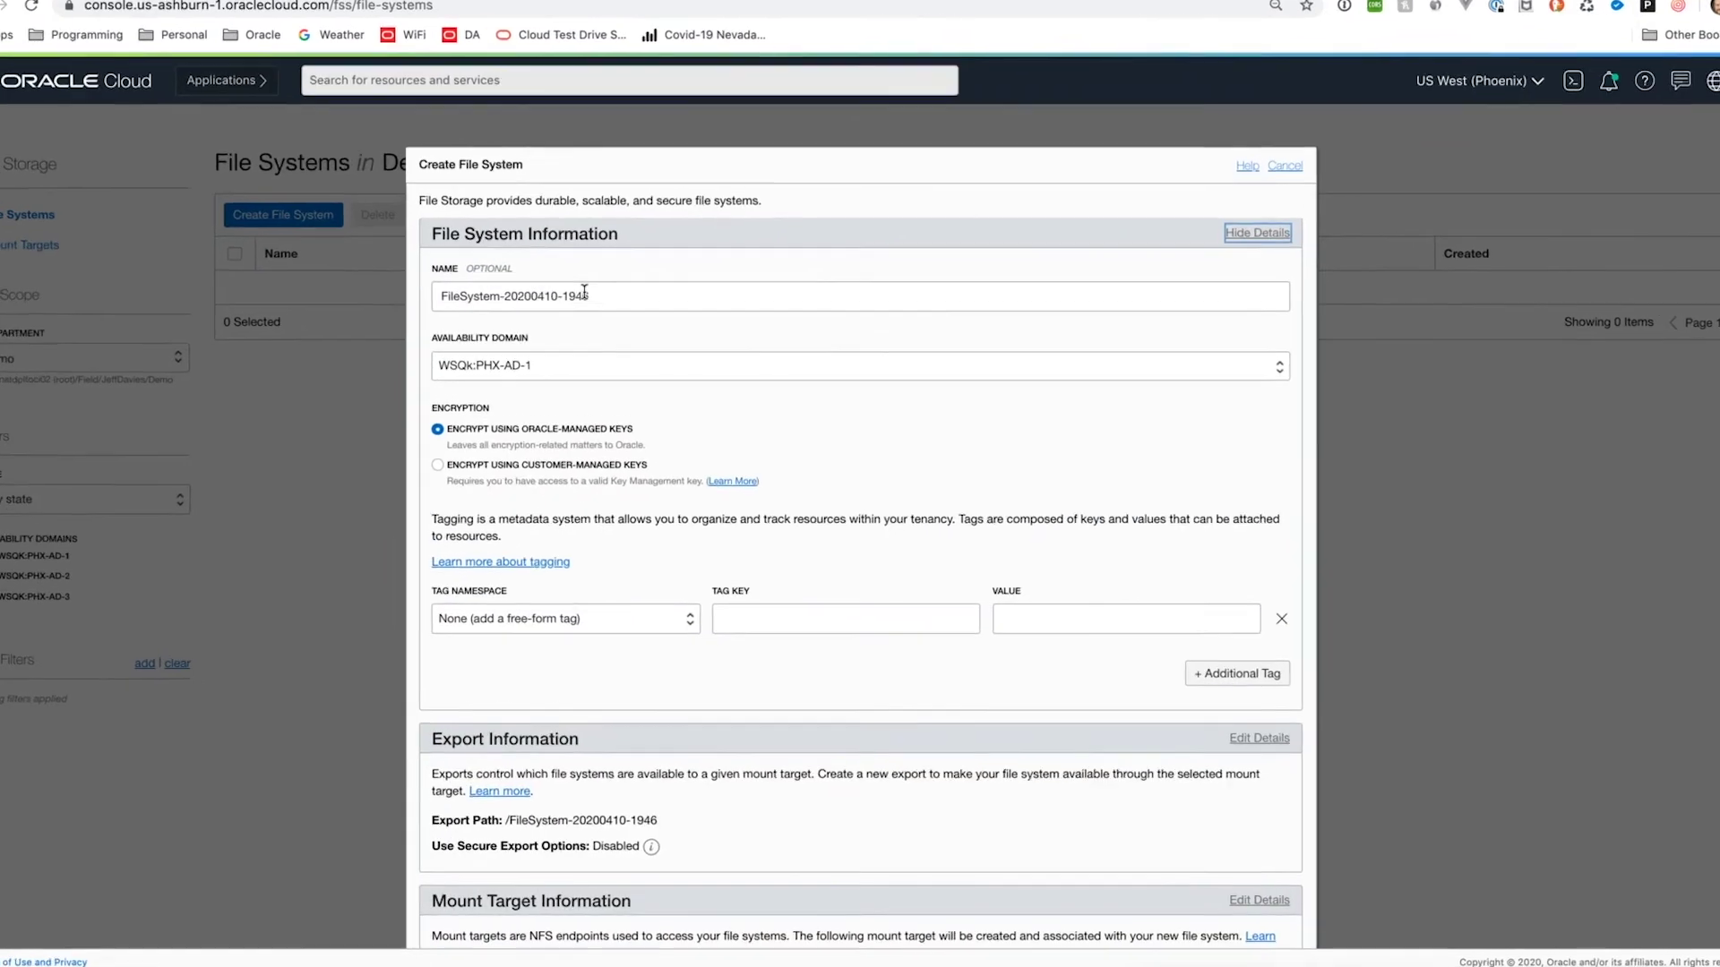
{"action": "left_click_drag", "start_coordinate": [631, 330], "coordinate": [434, 329]}
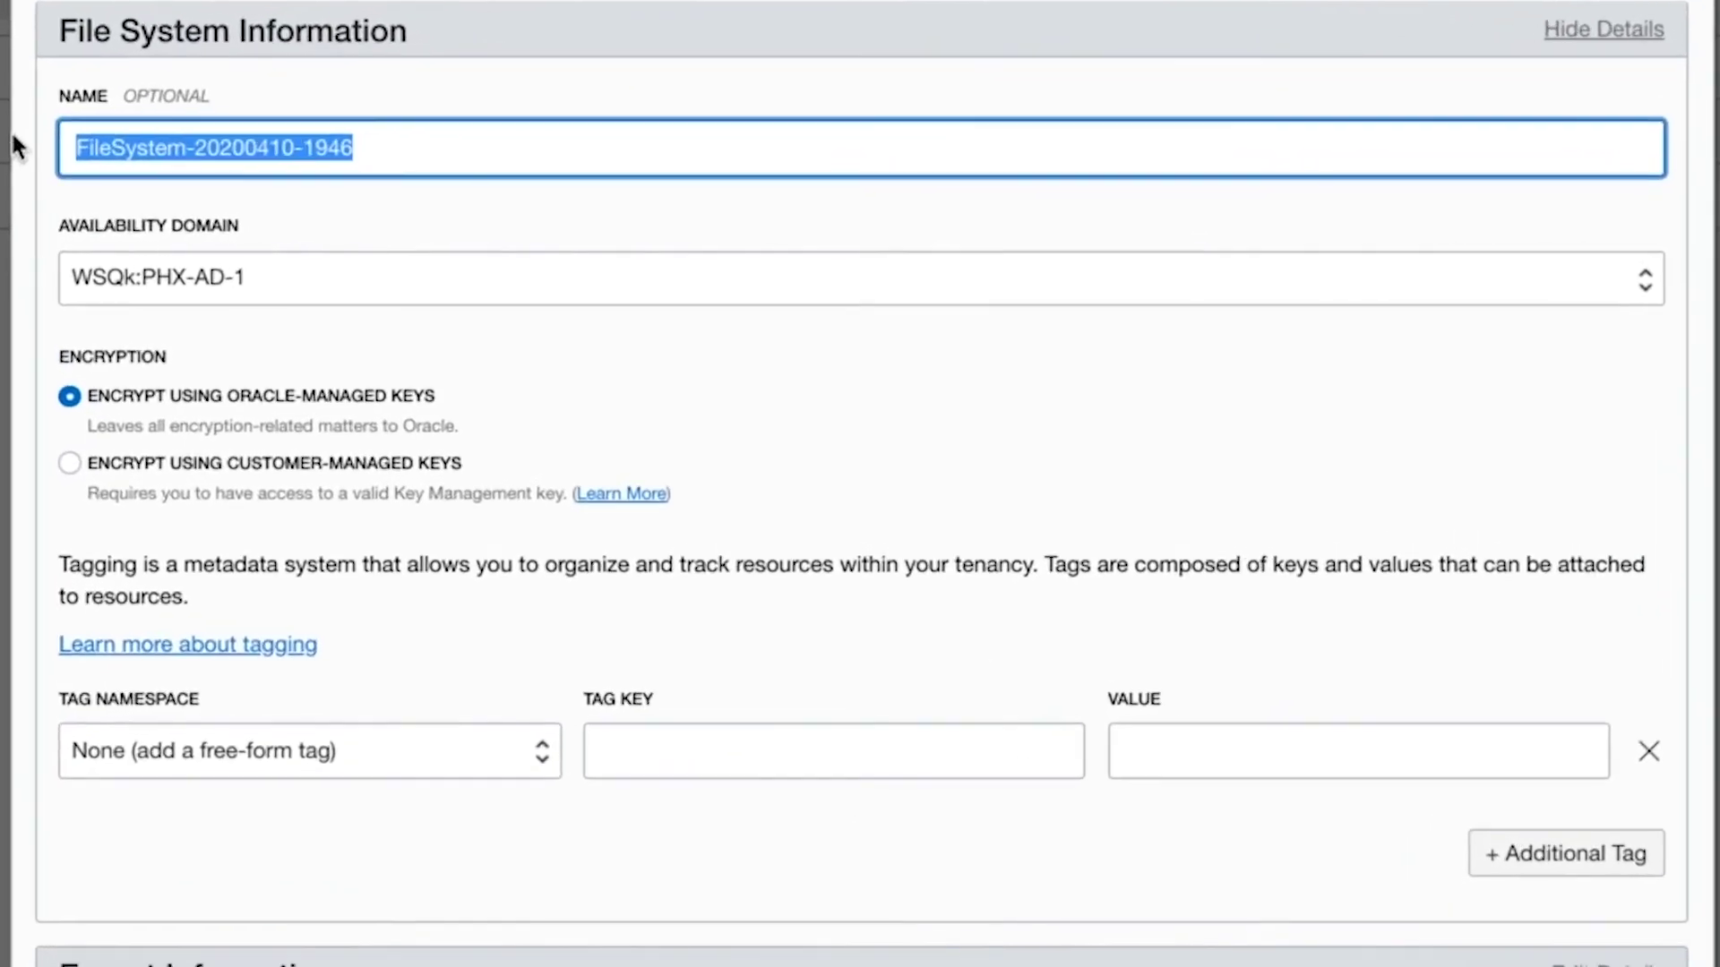
{"action": "type", "text": "FF"}
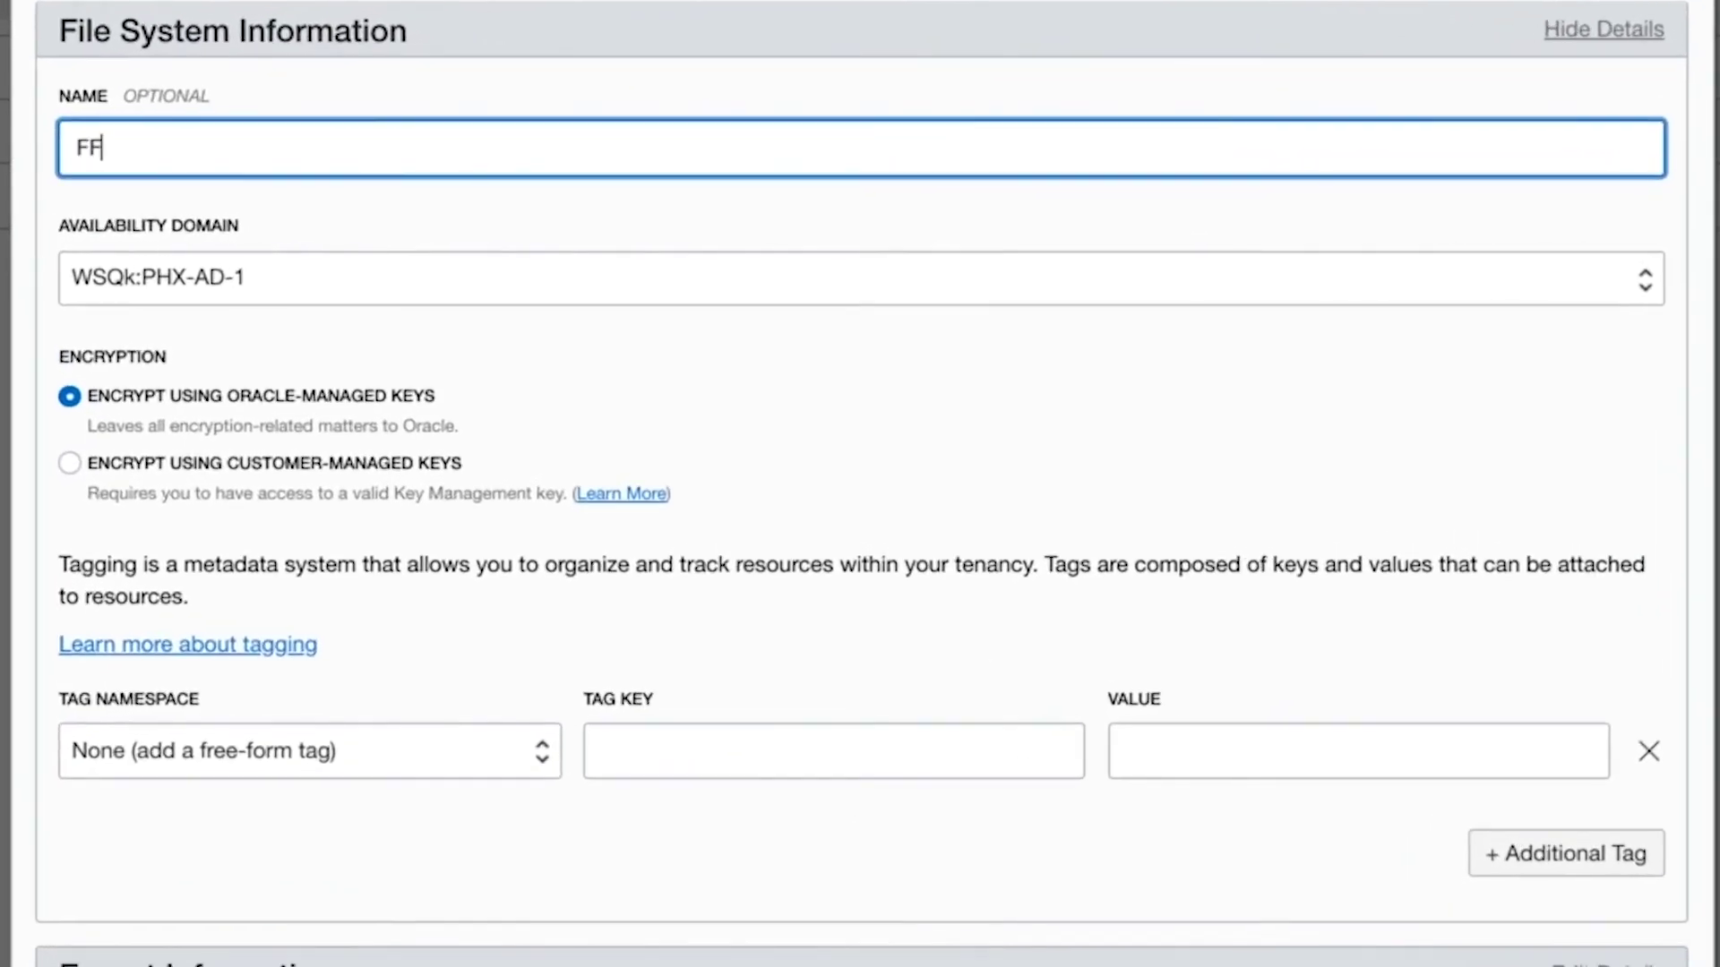
{"action": "key", "text": "BackSpace"}
{"action": "type", "text": "SS-Storage"}
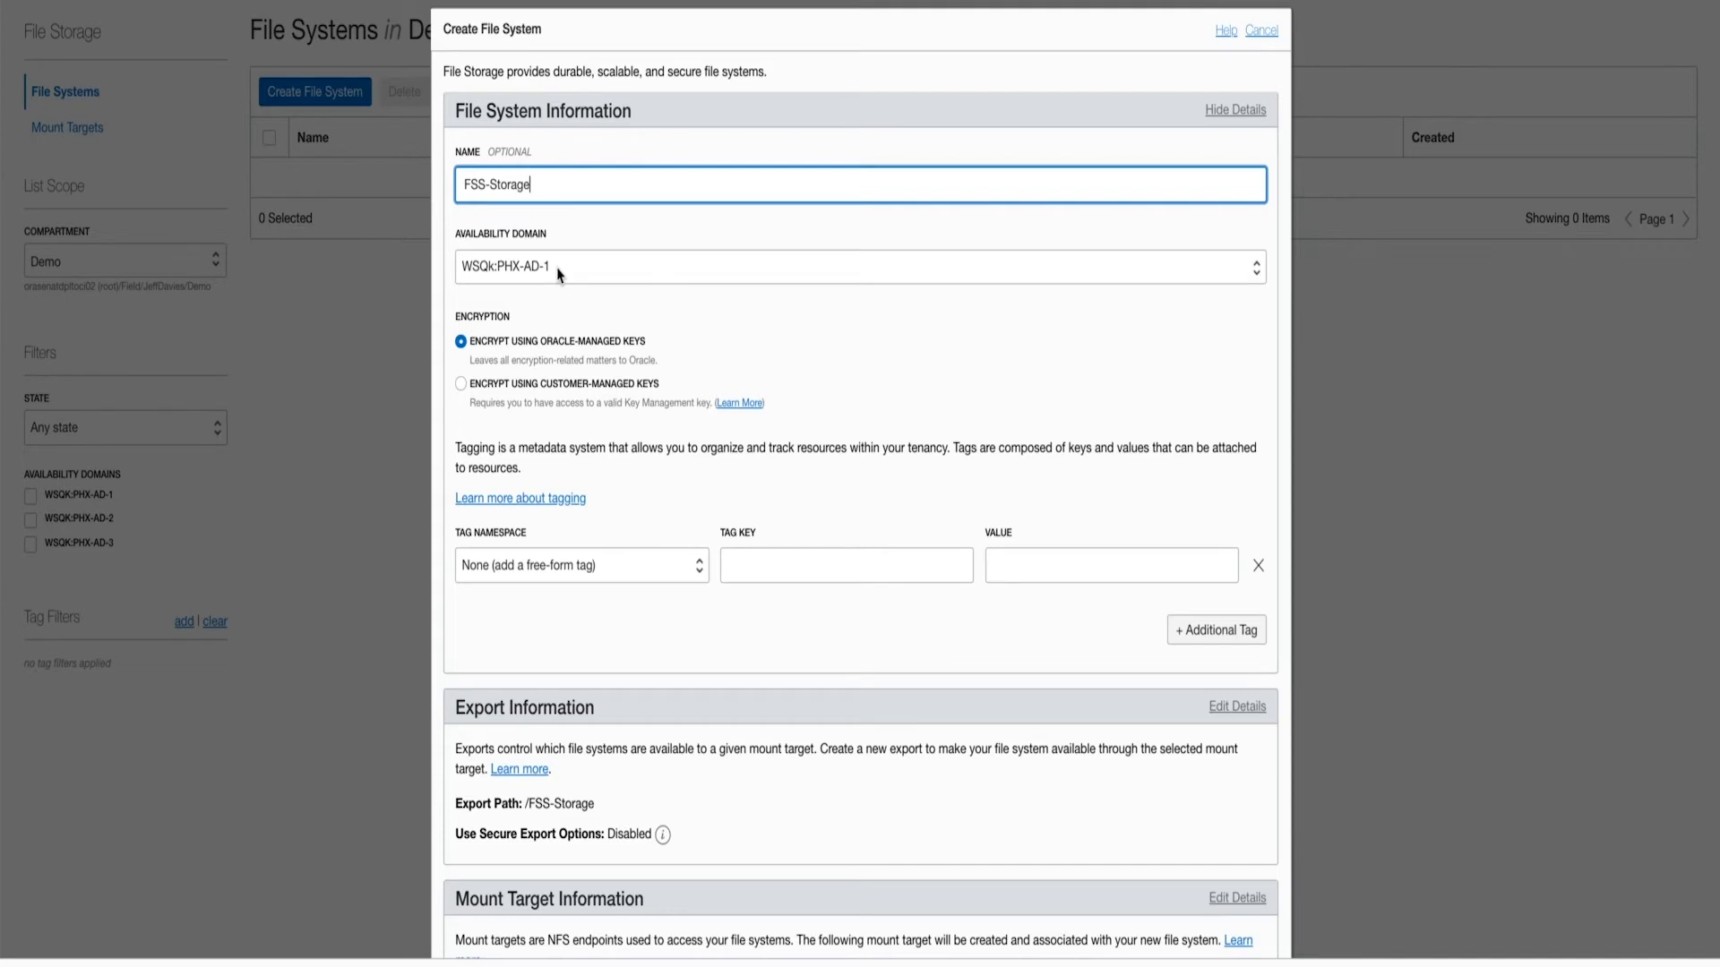
Edit the mount target details of the file system and name the new mount target FSS-Mount
{"action": "scroll", "coordinate": [647, 493], "scroll_direction": "down", "scroll_amount": 3}
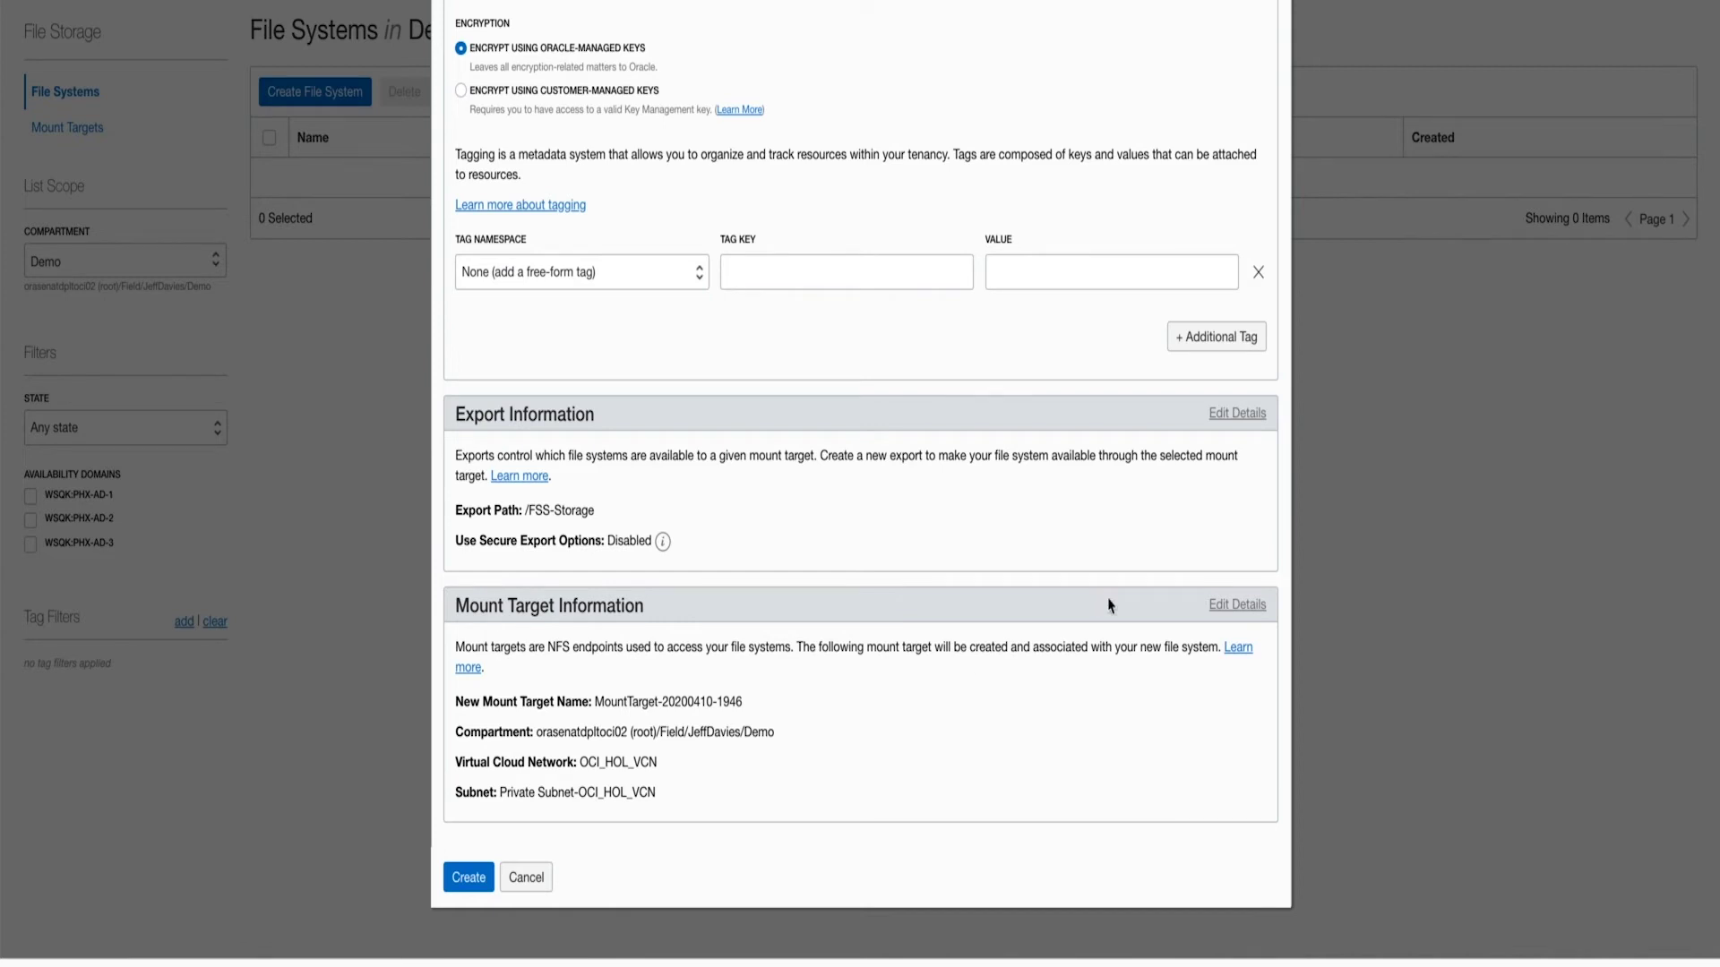
{"action": "left_click", "coordinate": [1220, 609]}
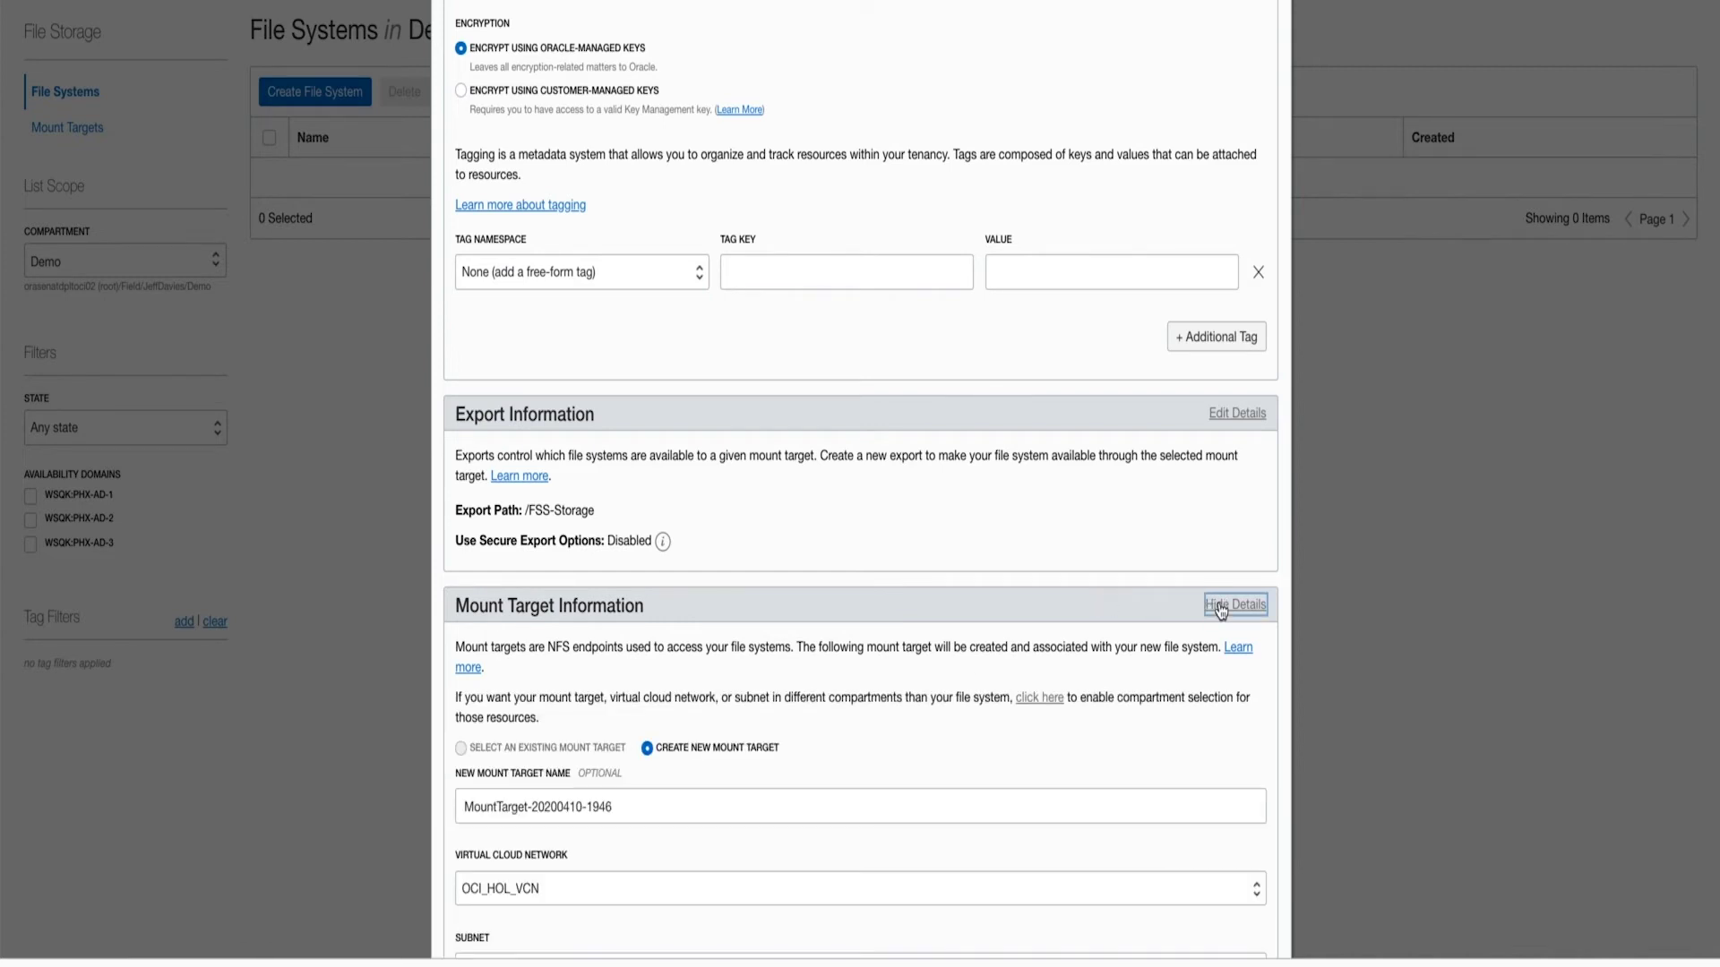
{"action": "scroll", "coordinate": [901, 592], "scroll_direction": "down", "scroll_amount": 2}
{"action": "scroll", "coordinate": [901, 653], "scroll_direction": "down", "scroll_amount": 3}
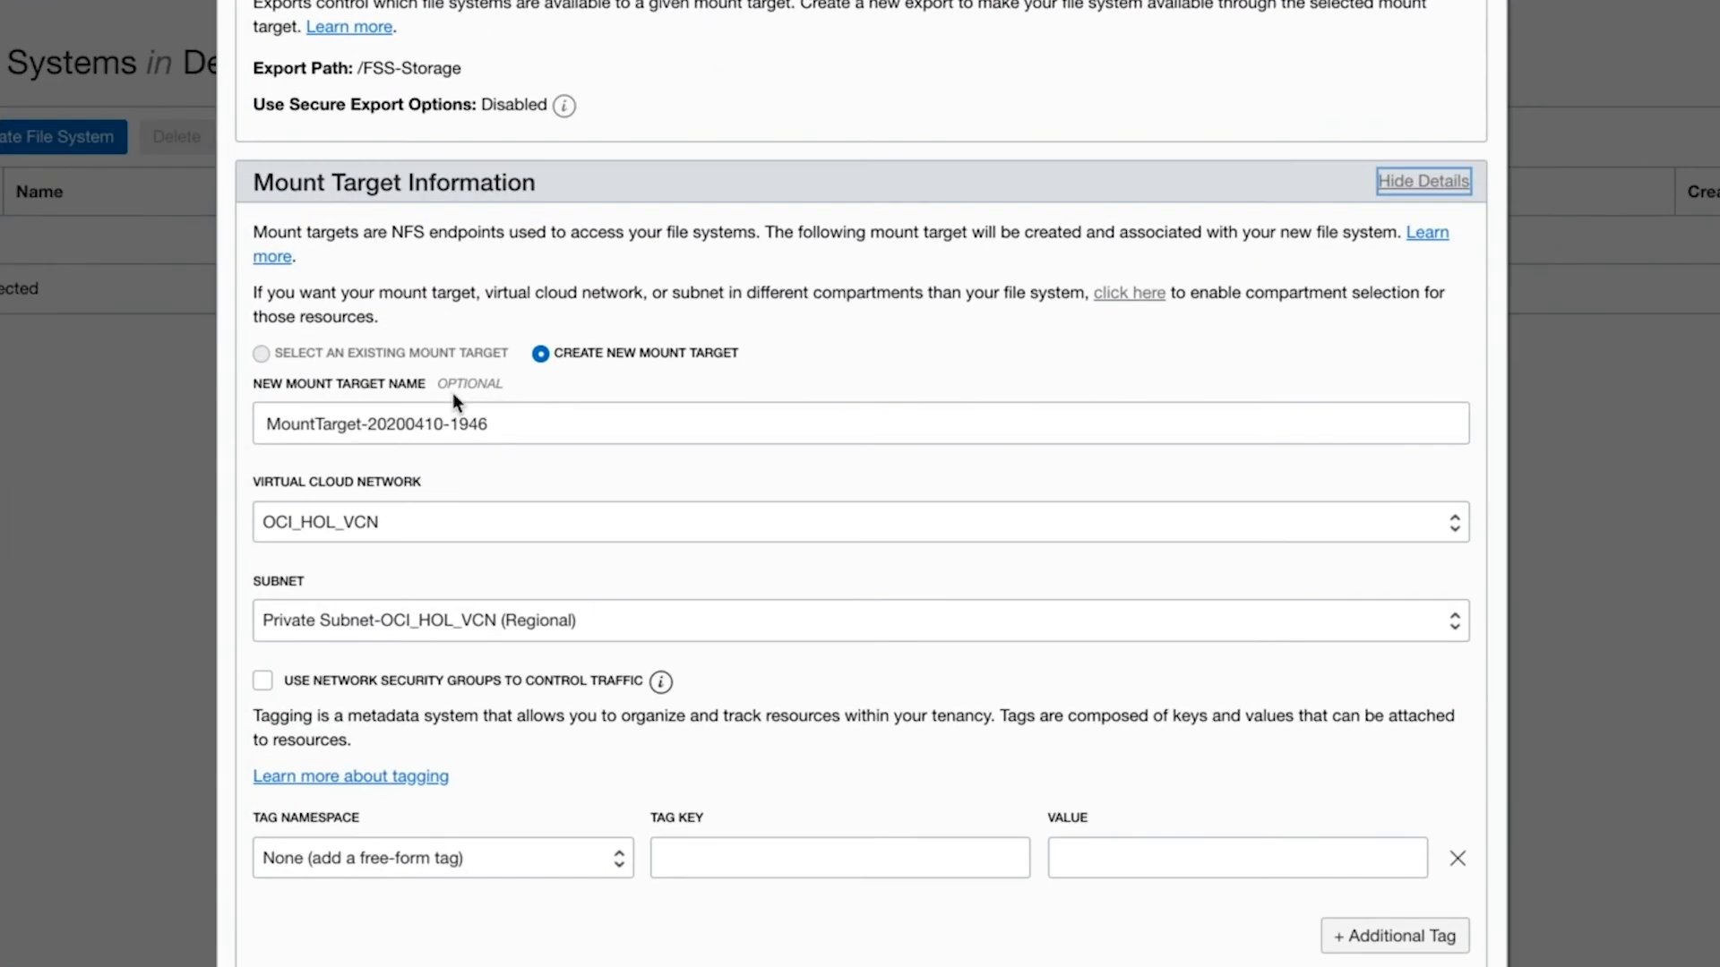
{"action": "left_click_drag", "start_coordinate": [492, 423], "coordinate": [223, 414]}
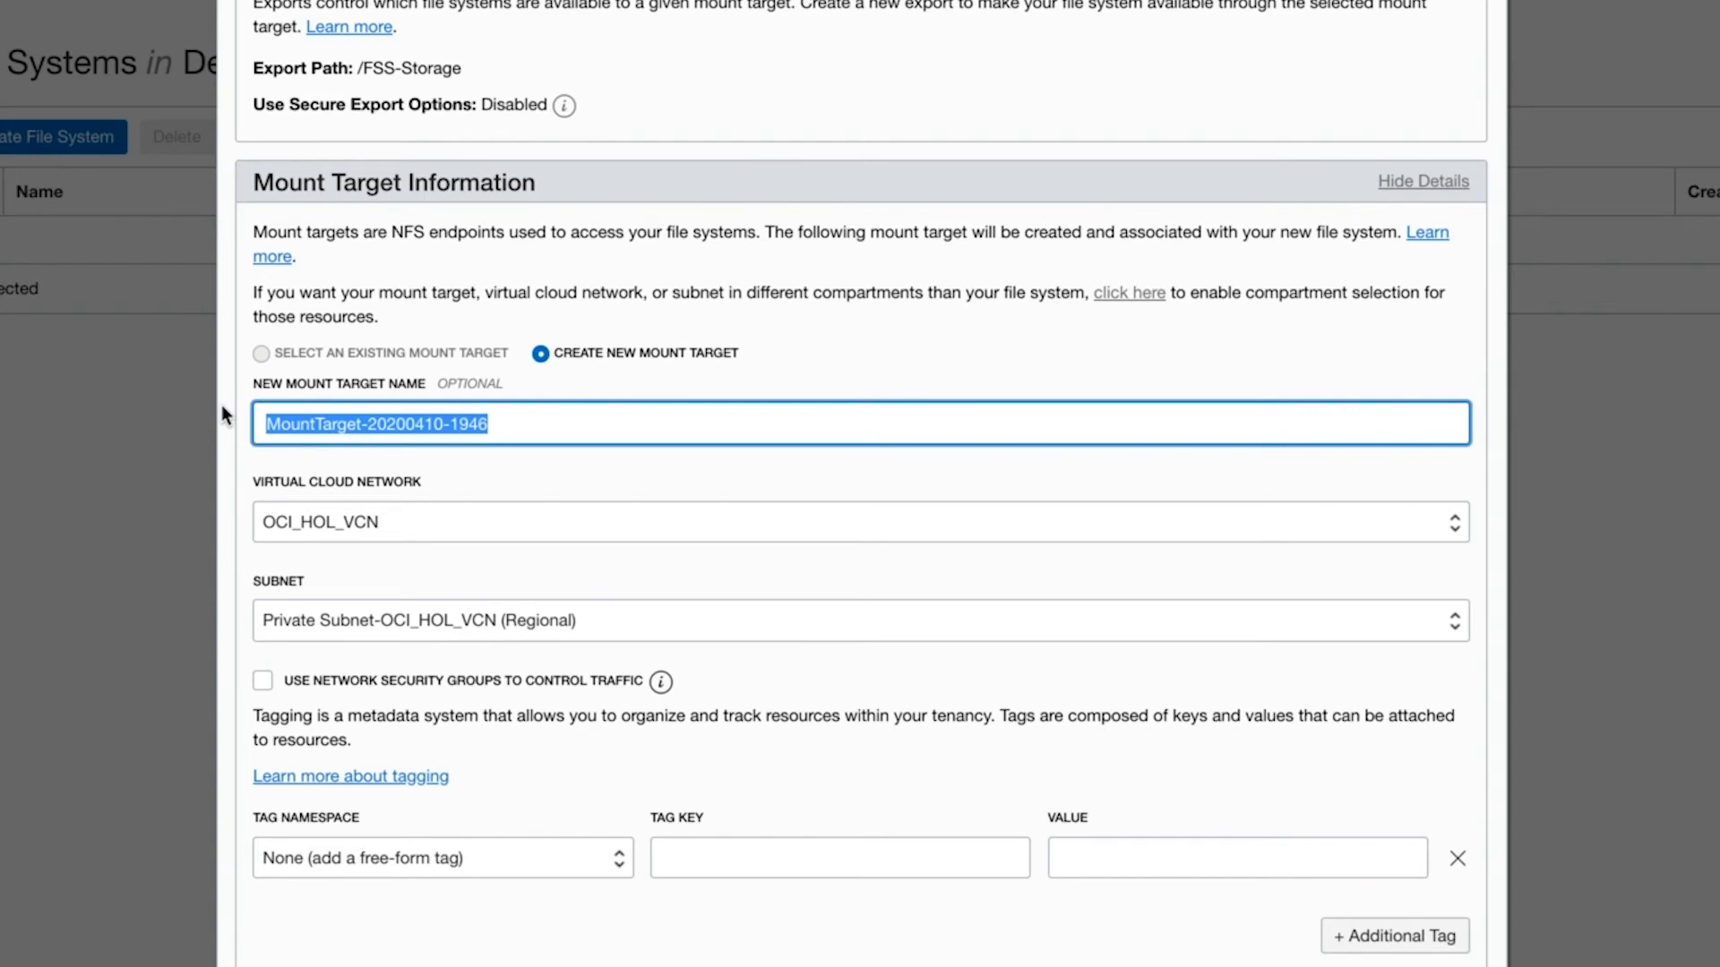
{"action": "type", "text": "FSS-Mount"}
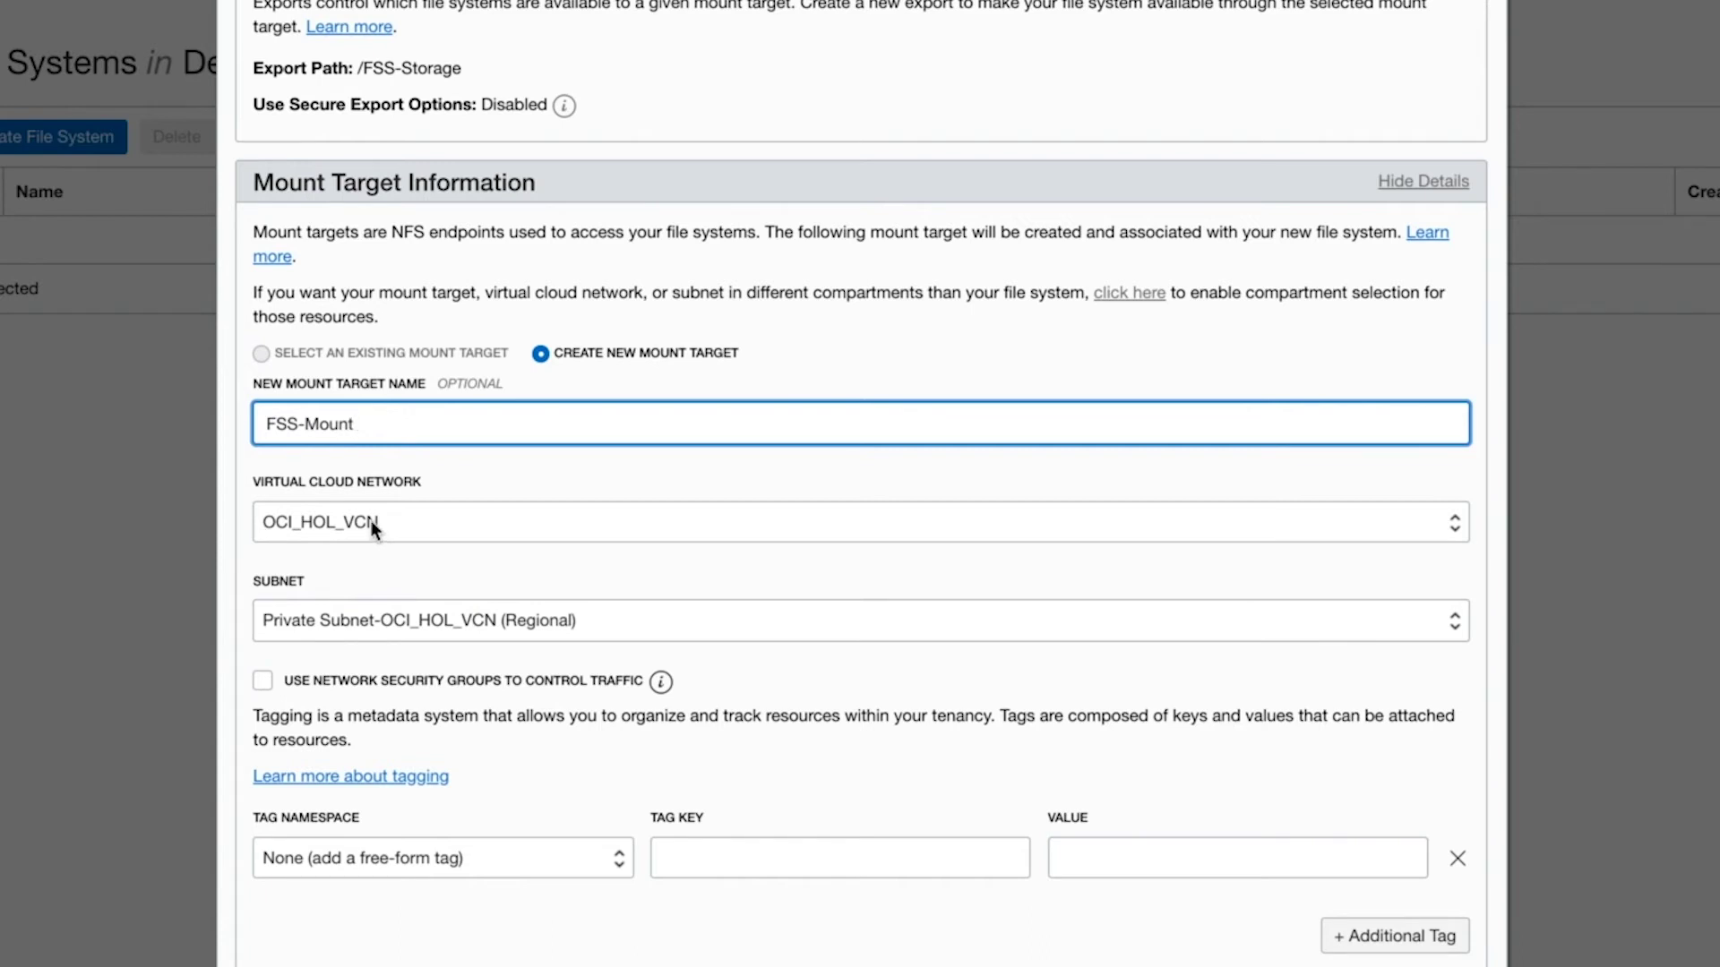
Set the mount target's subnet to Public Subnet-OCI_HOL_VCN (Regional) and create the file system
{"action": "left_click", "coordinate": [427, 616]}
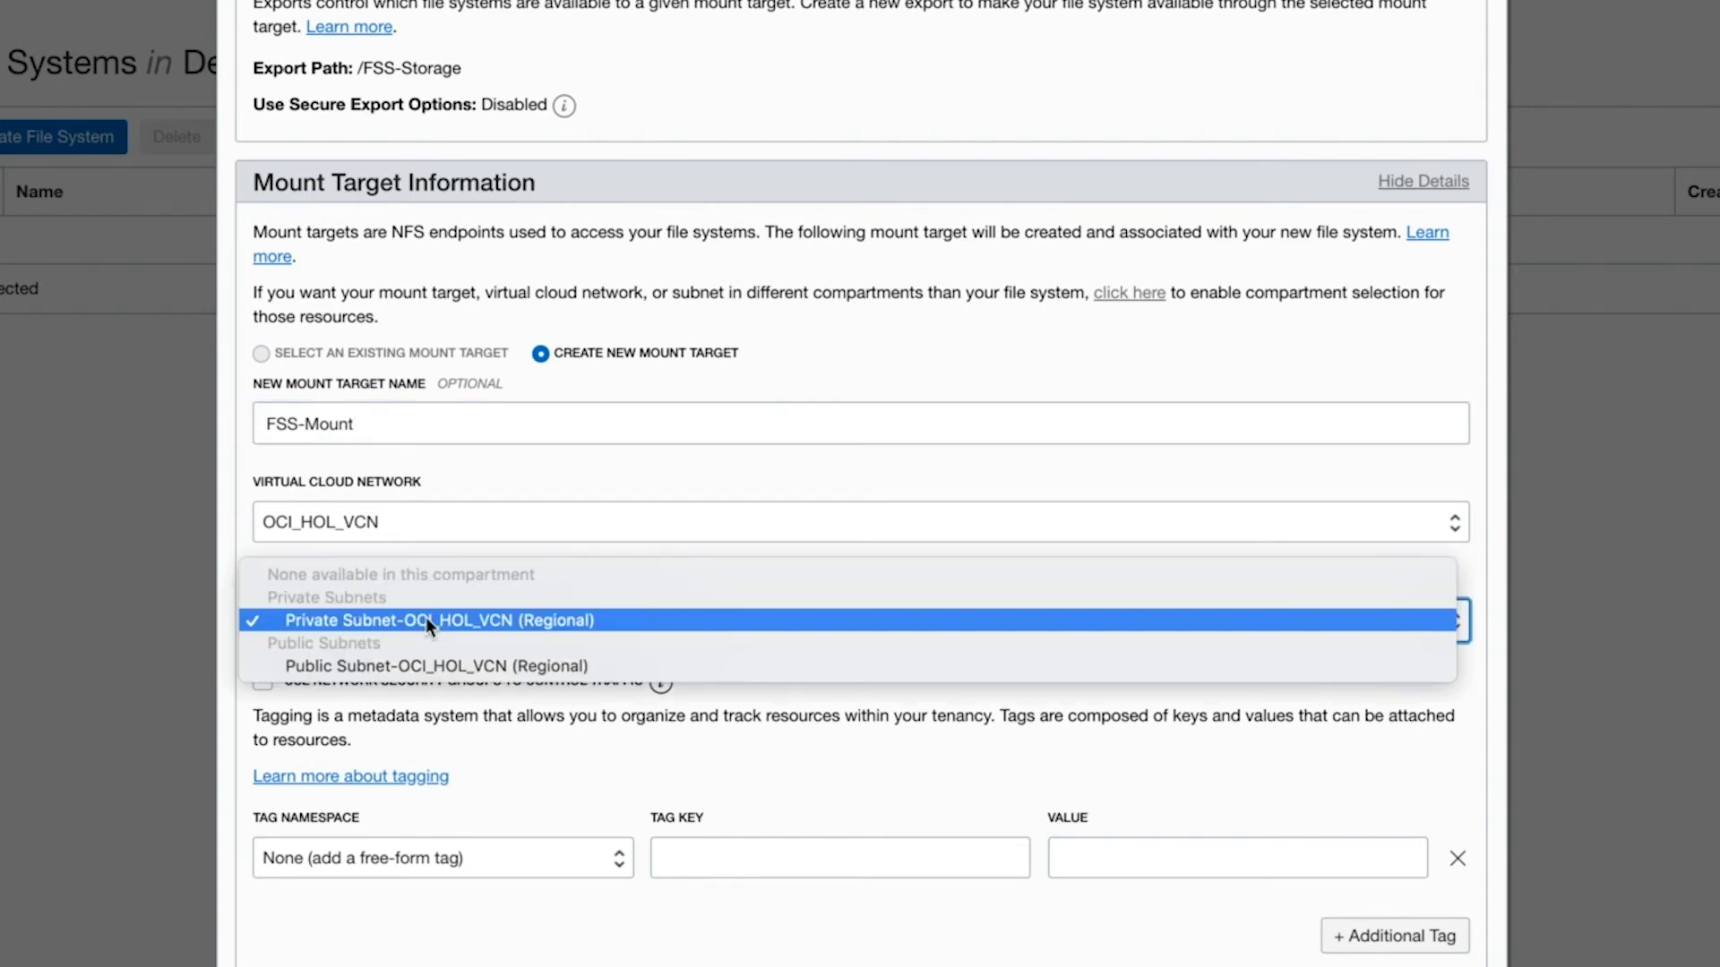
{"action": "left_click", "coordinate": [437, 668]}
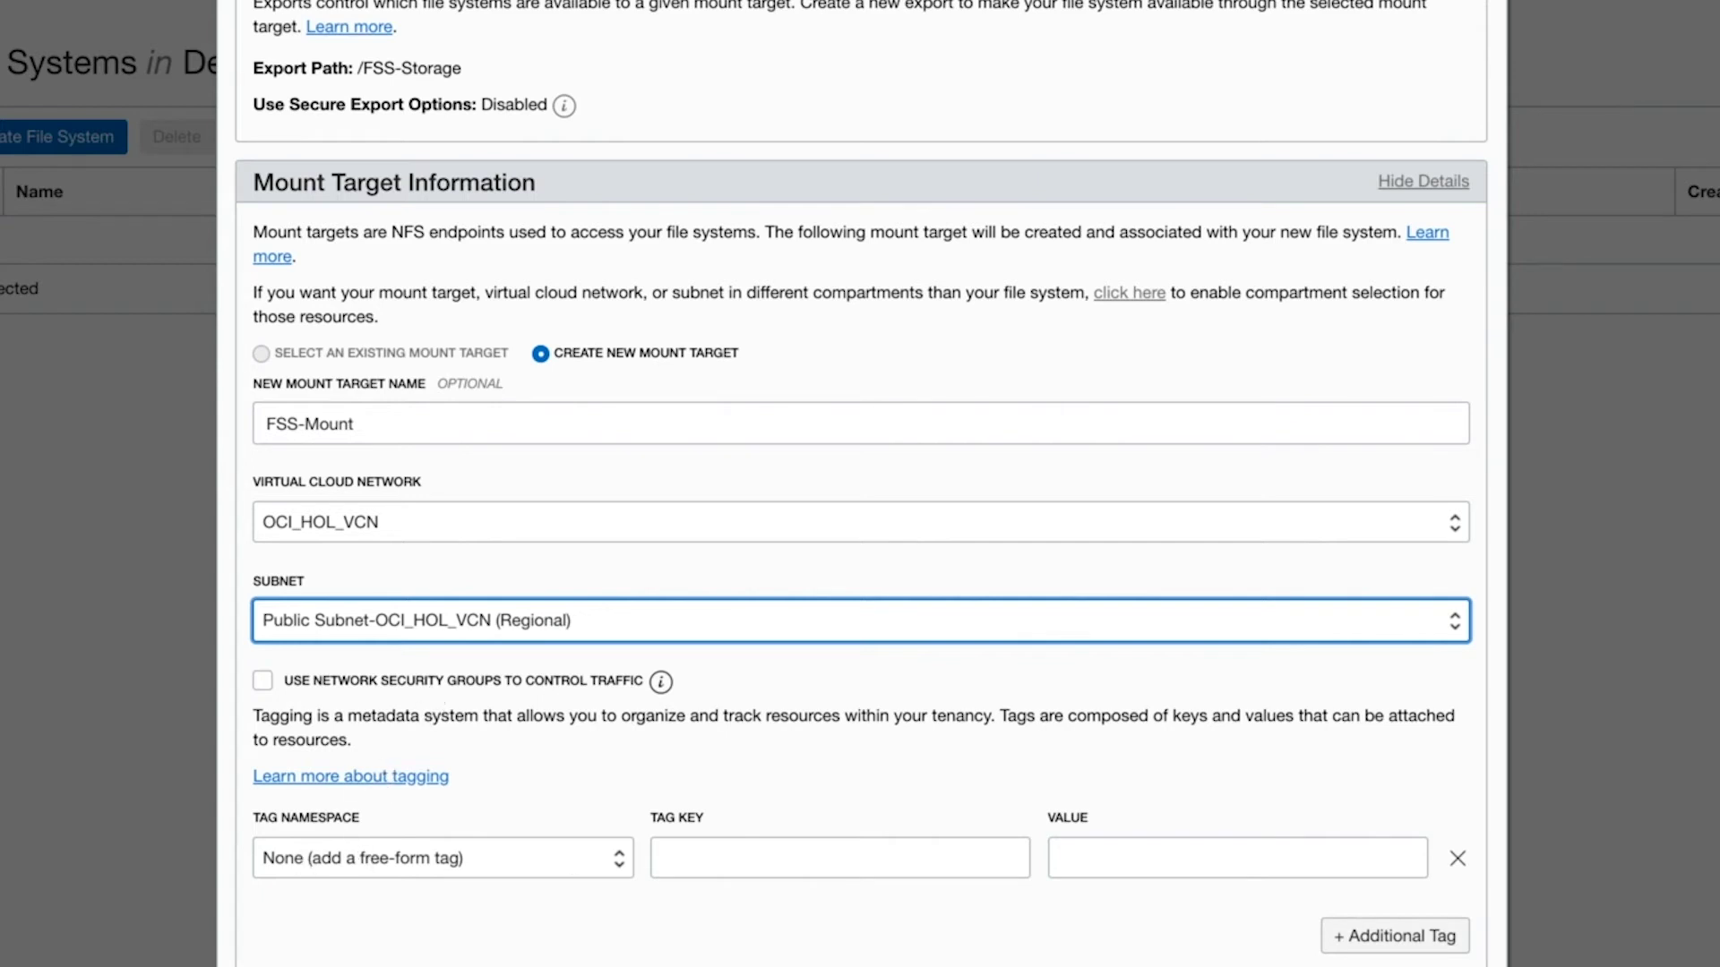
{"action": "left_click", "coordinate": [278, 966]}
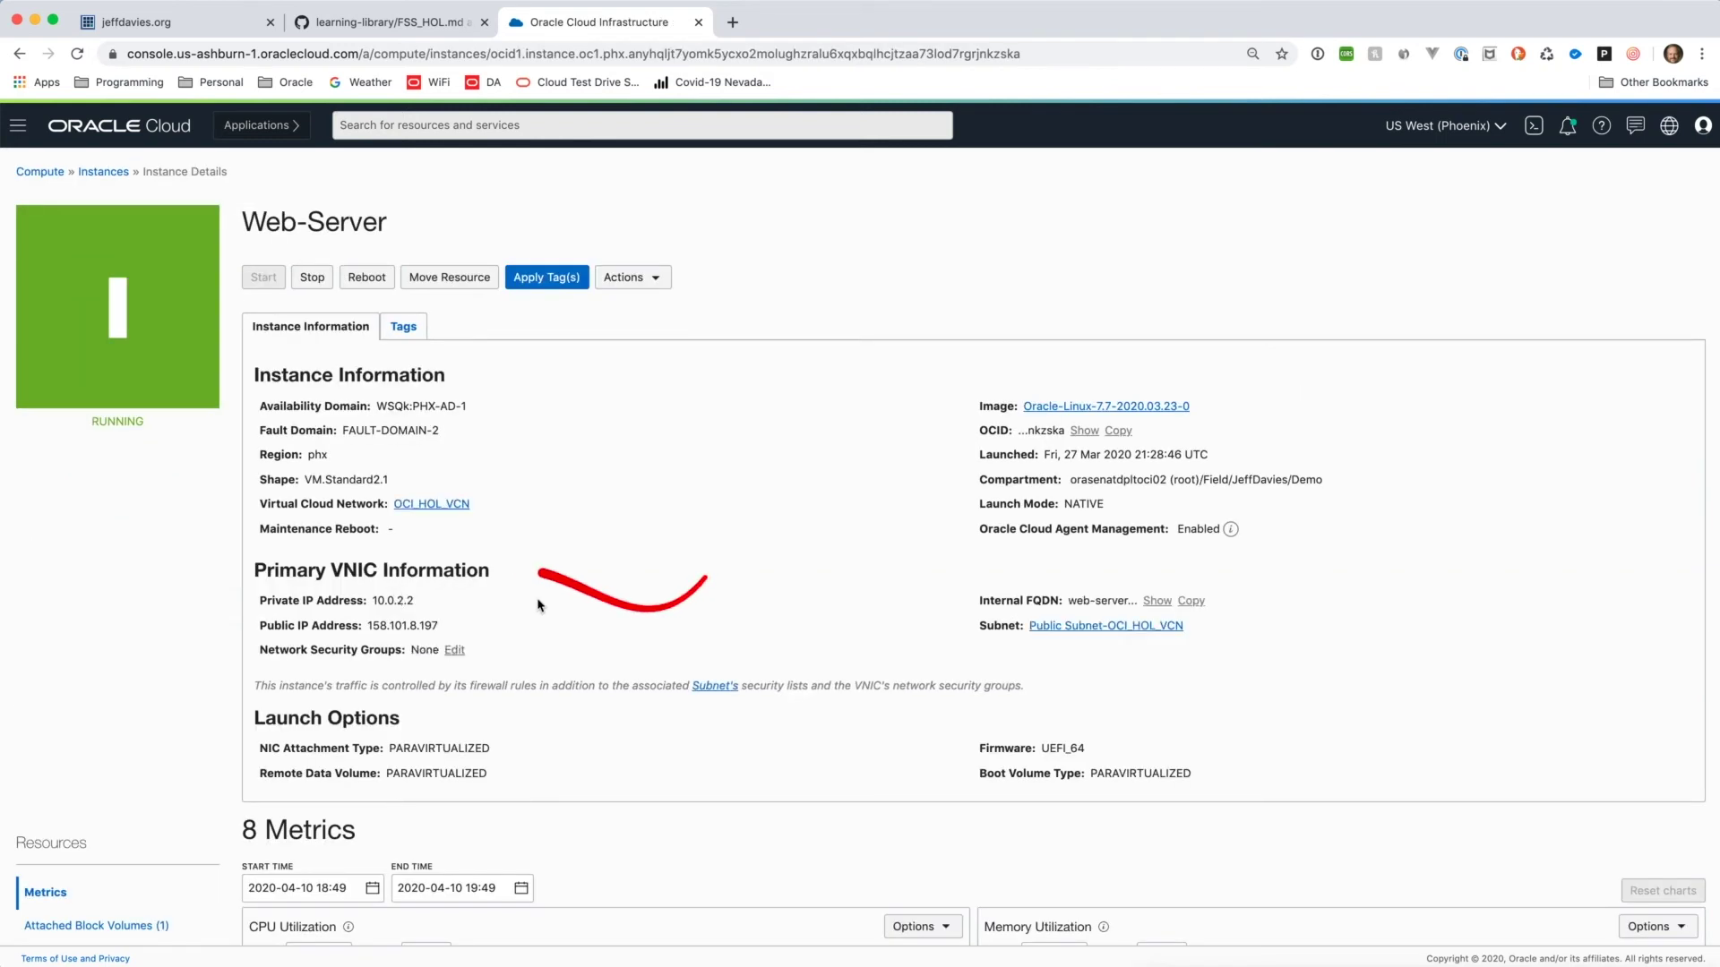
Copy the Web-Server instance's public IP address and open the details of the FSS-Storage file system
{"action": "left_click_drag", "start_coordinate": [440, 626], "coordinate": [371, 625]}
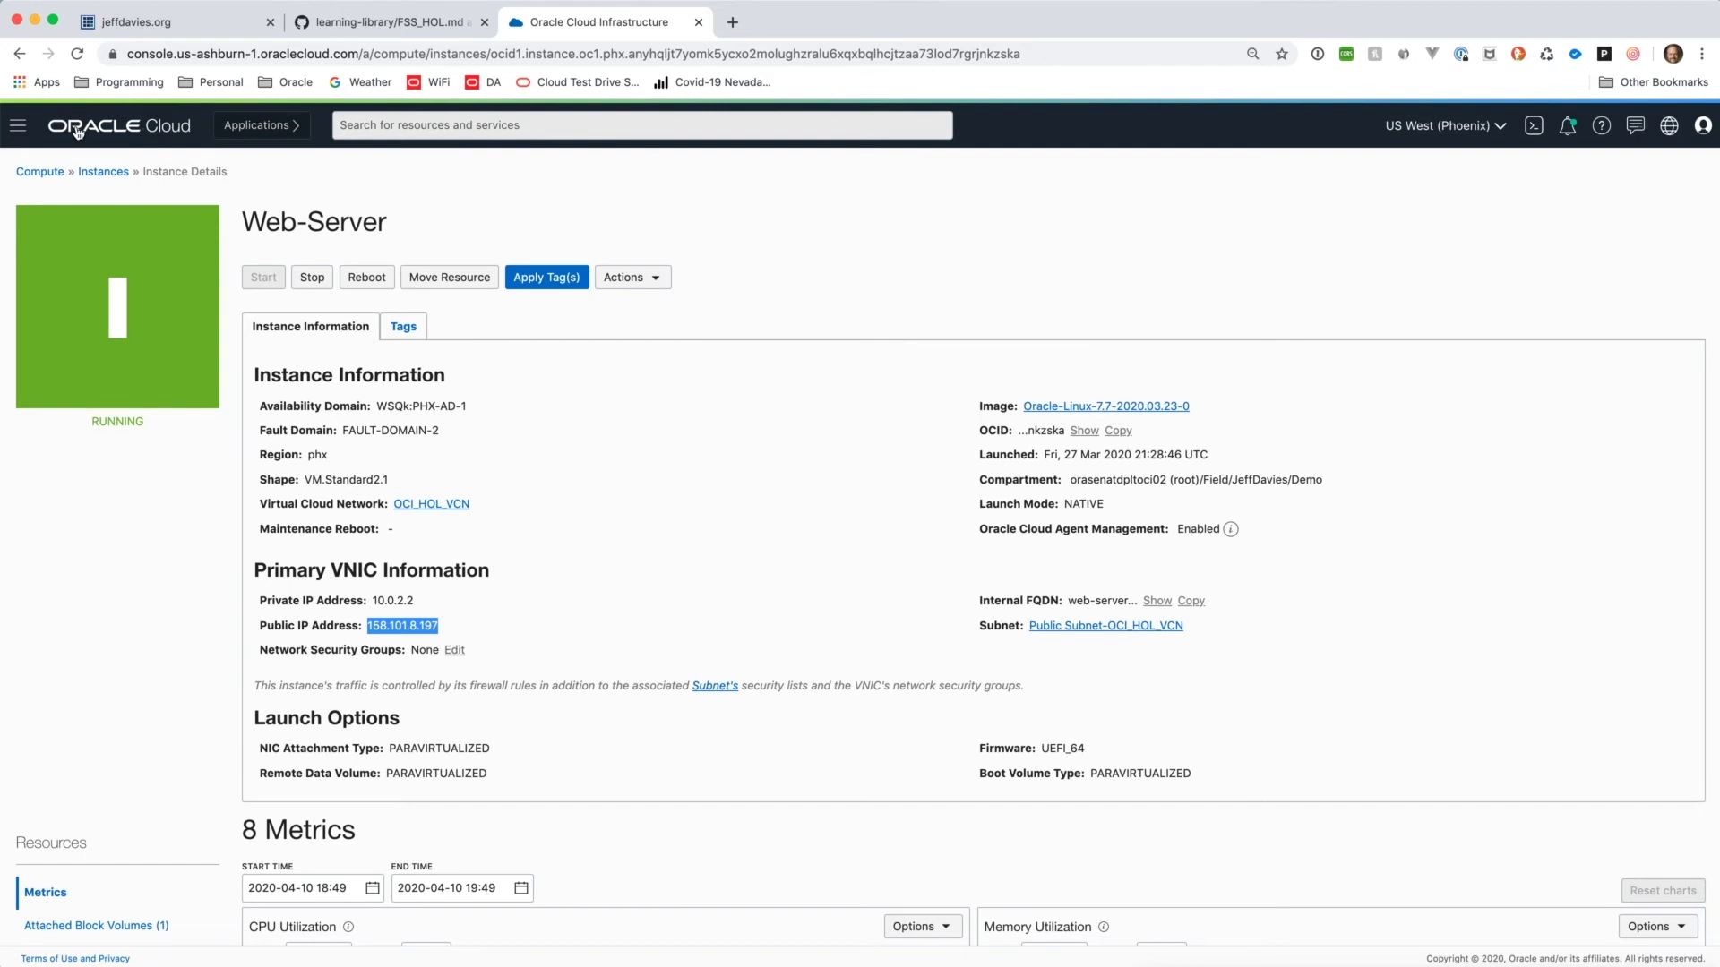
{"action": "left_click", "coordinate": [25, 131]}
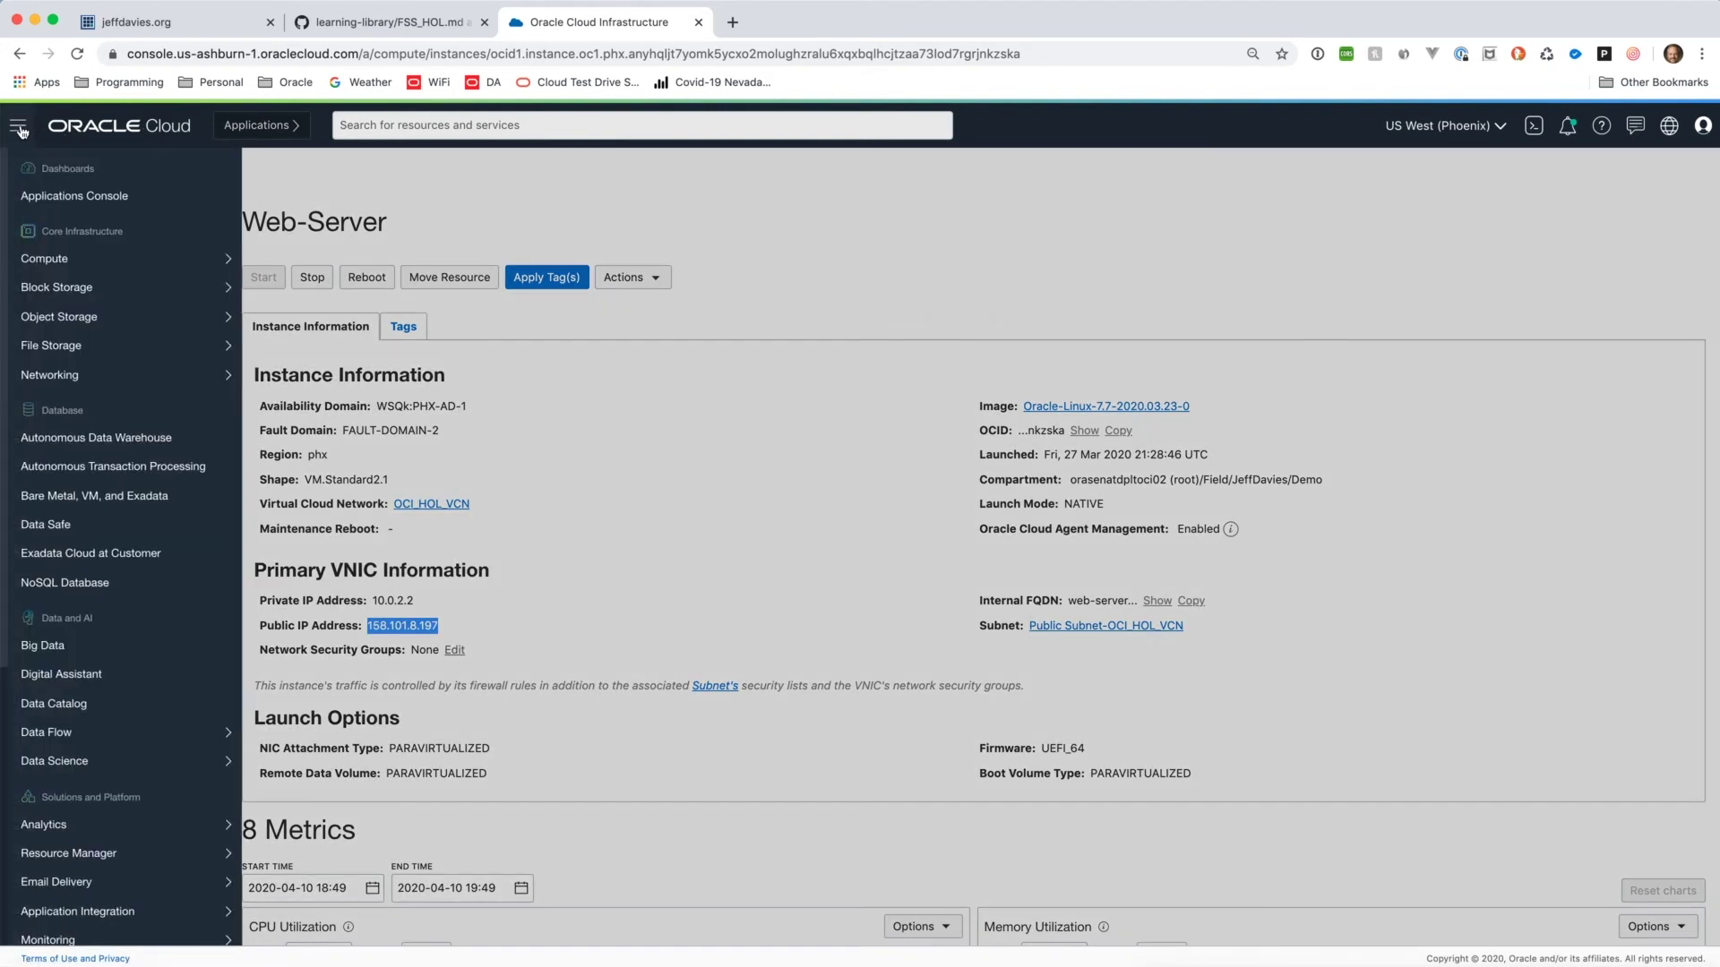
{"action": "mouse_move", "coordinate": [186, 347]}
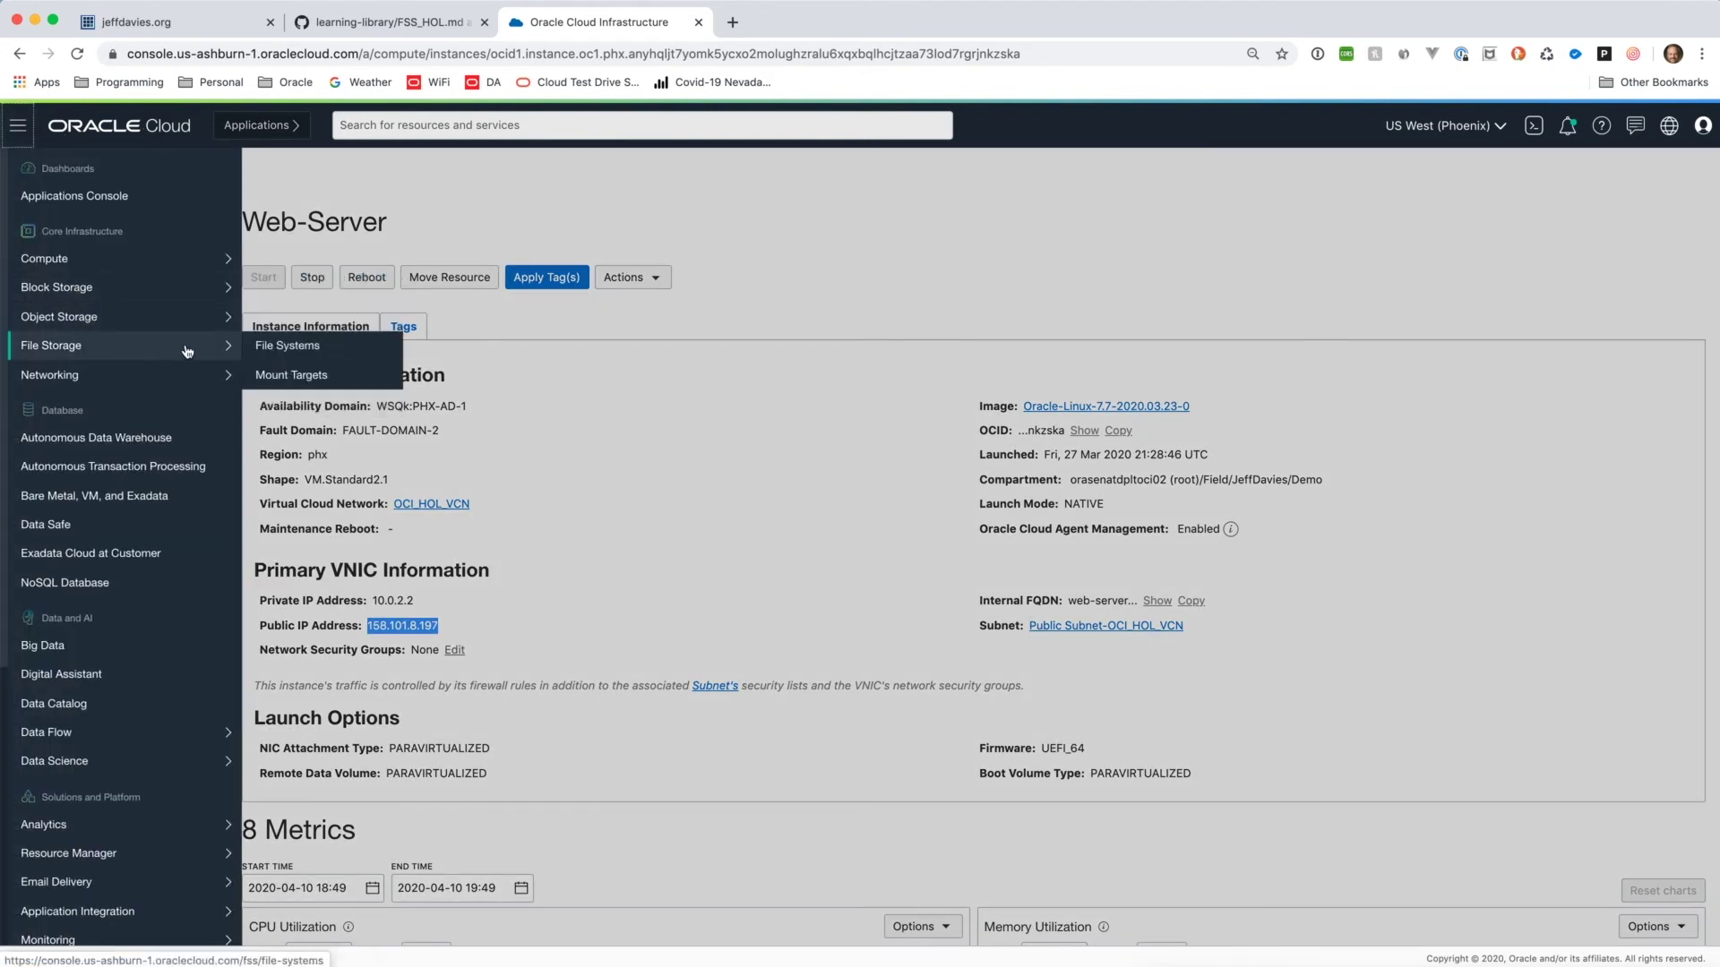
{"action": "left_click", "coordinate": [268, 347]}
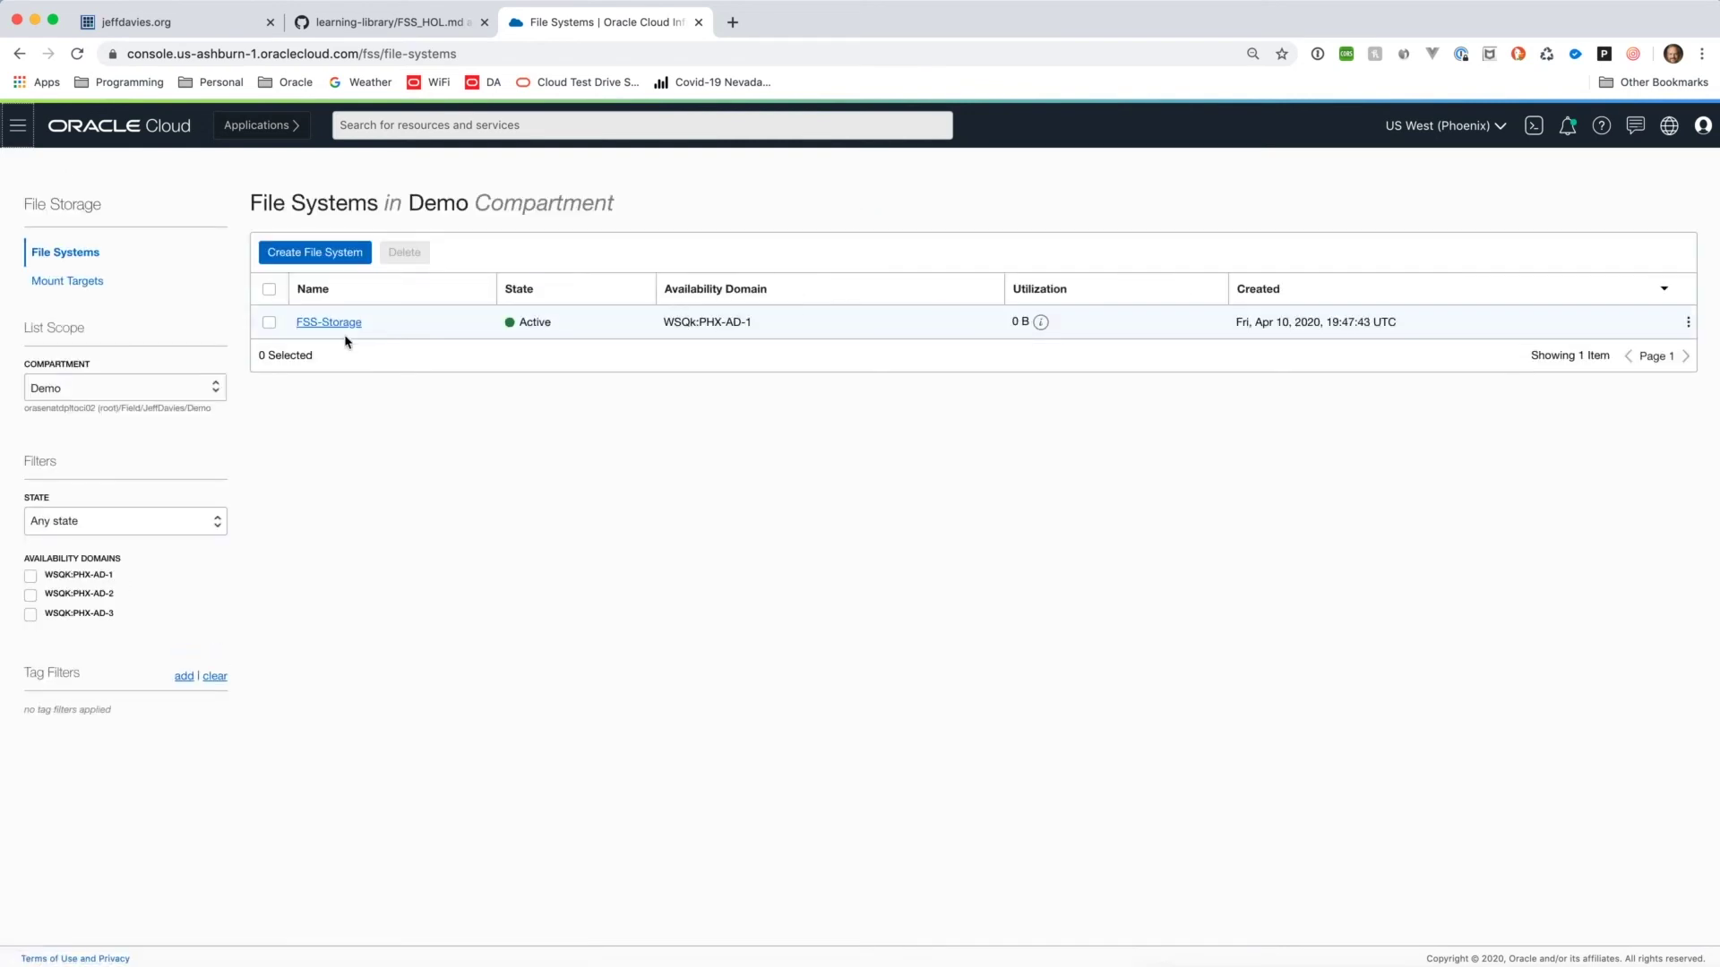
{"action": "left_click", "coordinate": [336, 325]}
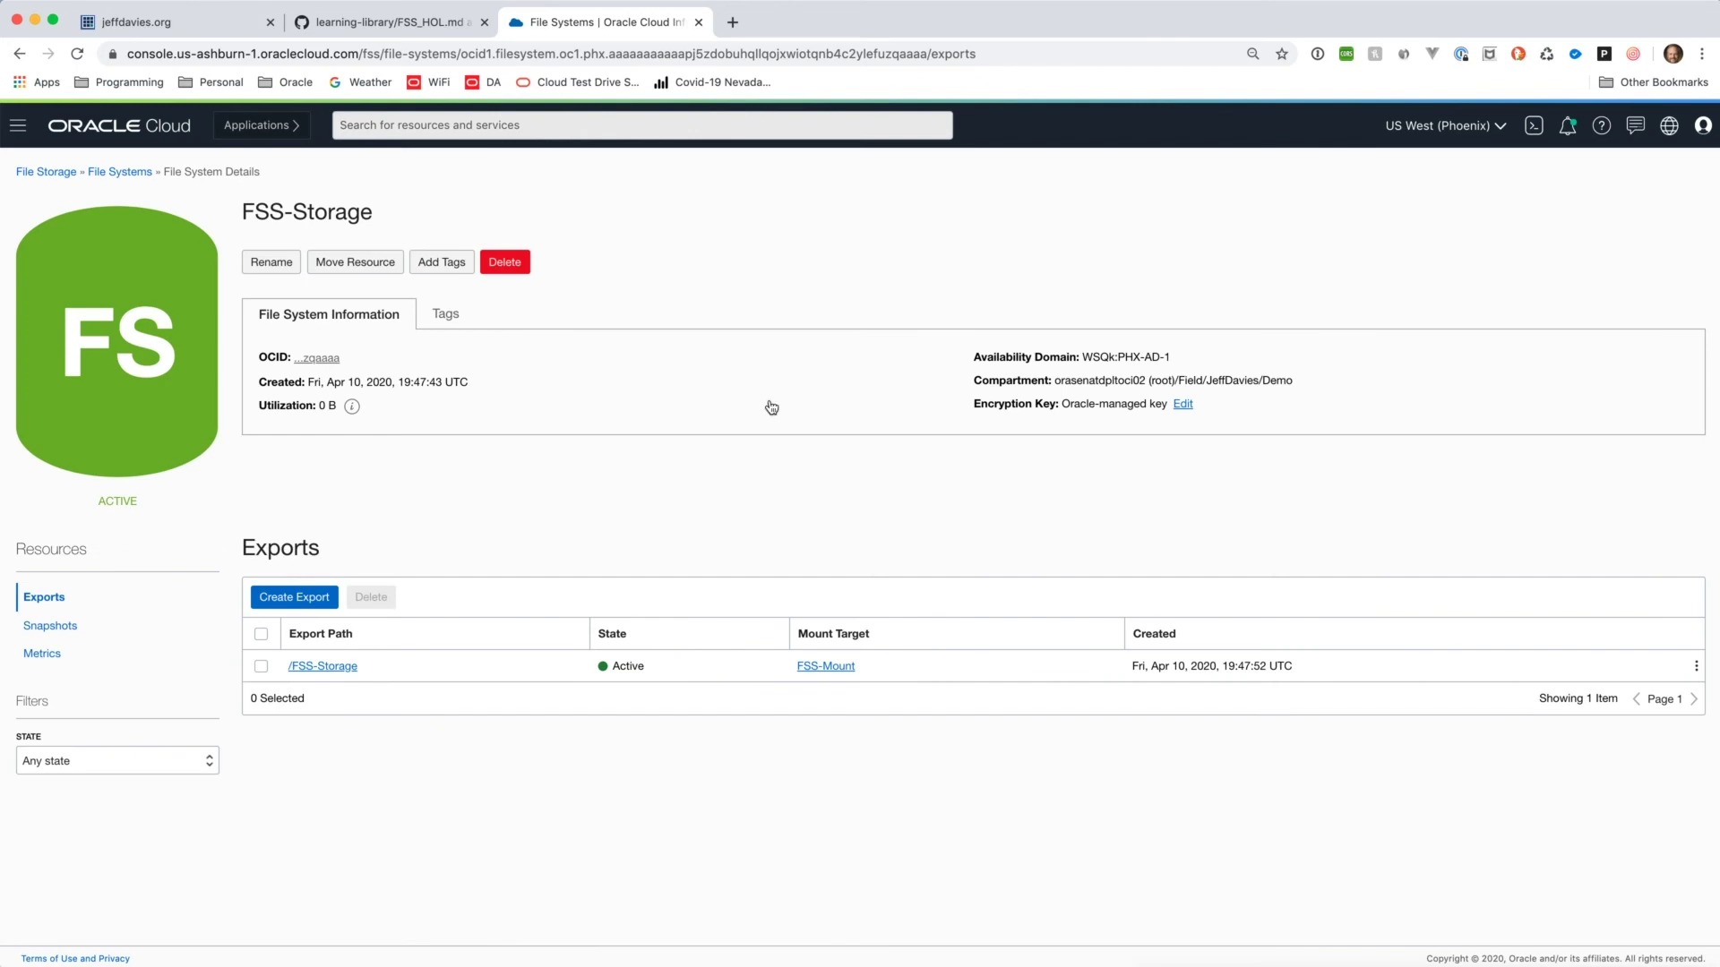
{"action": "key", "text": "super+Tab"}
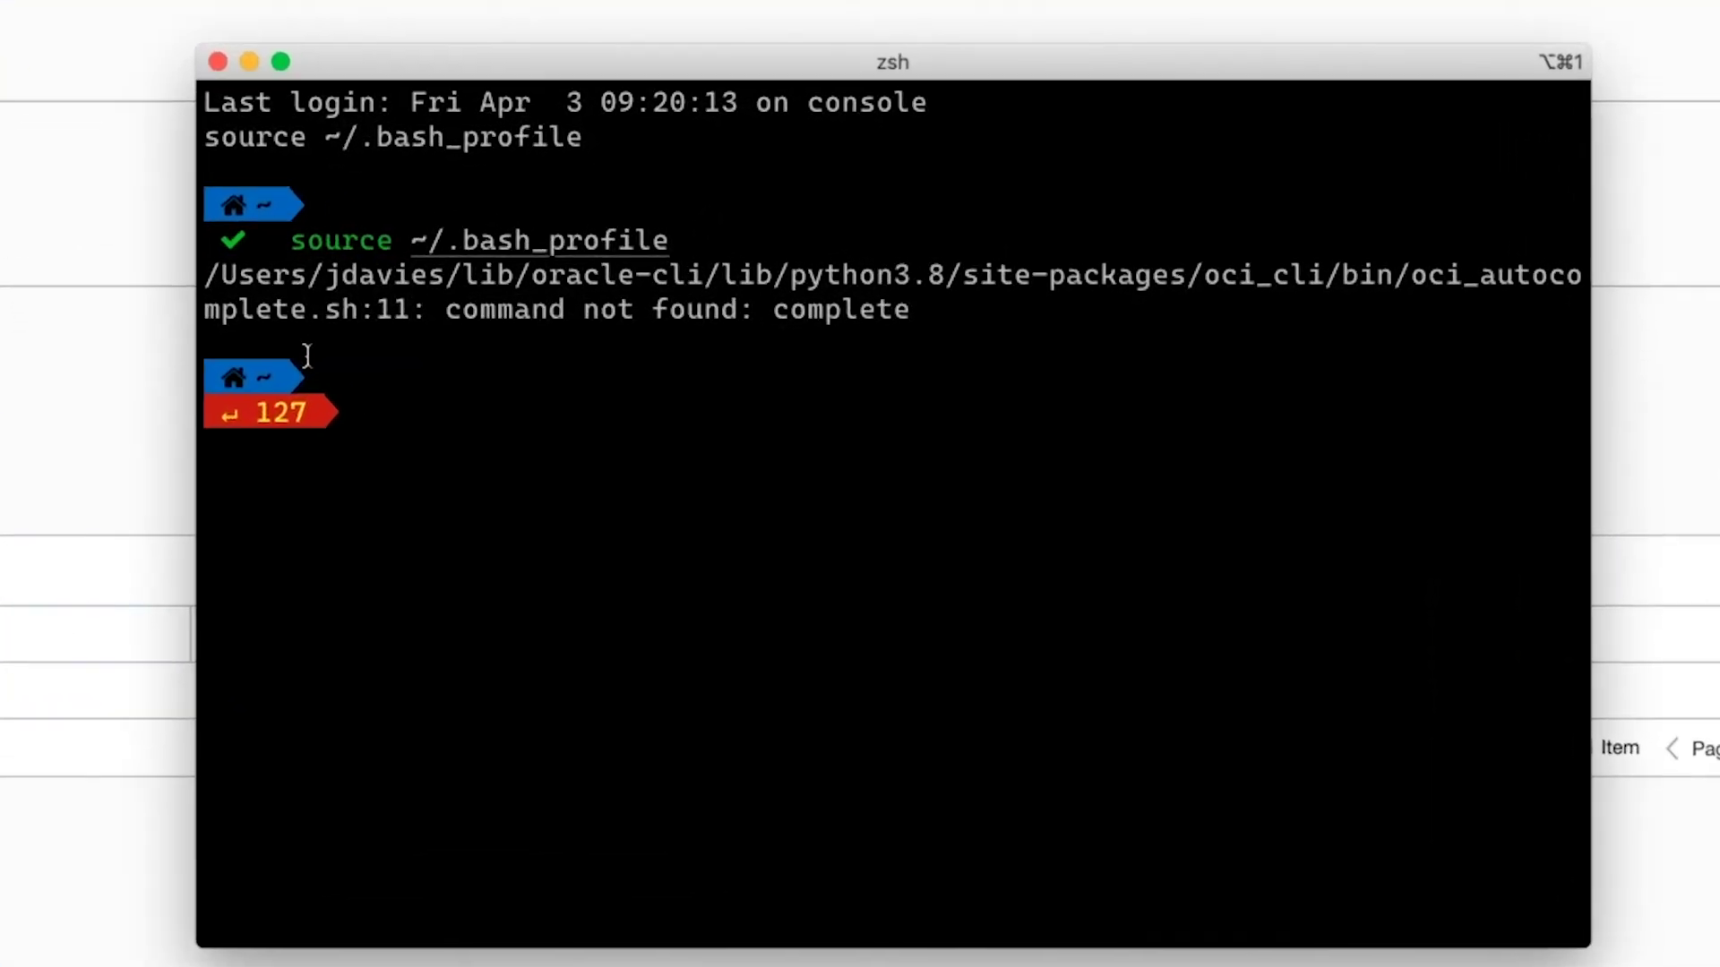
{"action": "type", "text": "ssh opc"}
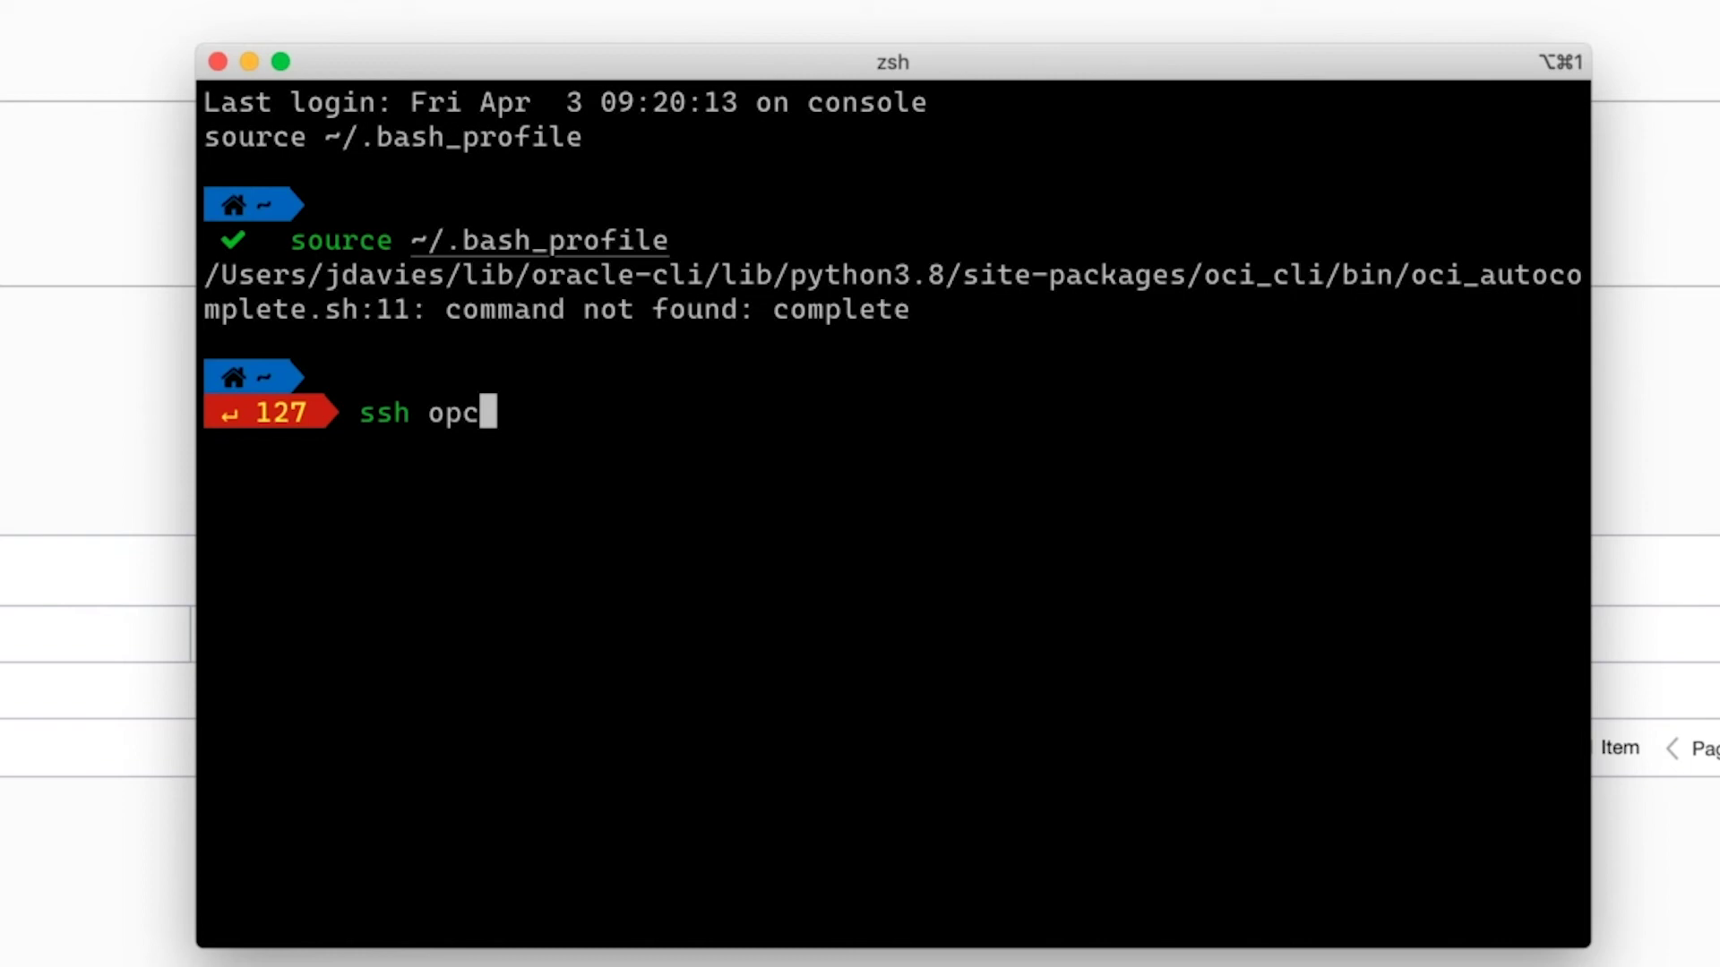
{"action": "type", "text": "@"}
{"action": "type", "text": "158.101.8.197"}
{"action": "key", "text": "Return"}
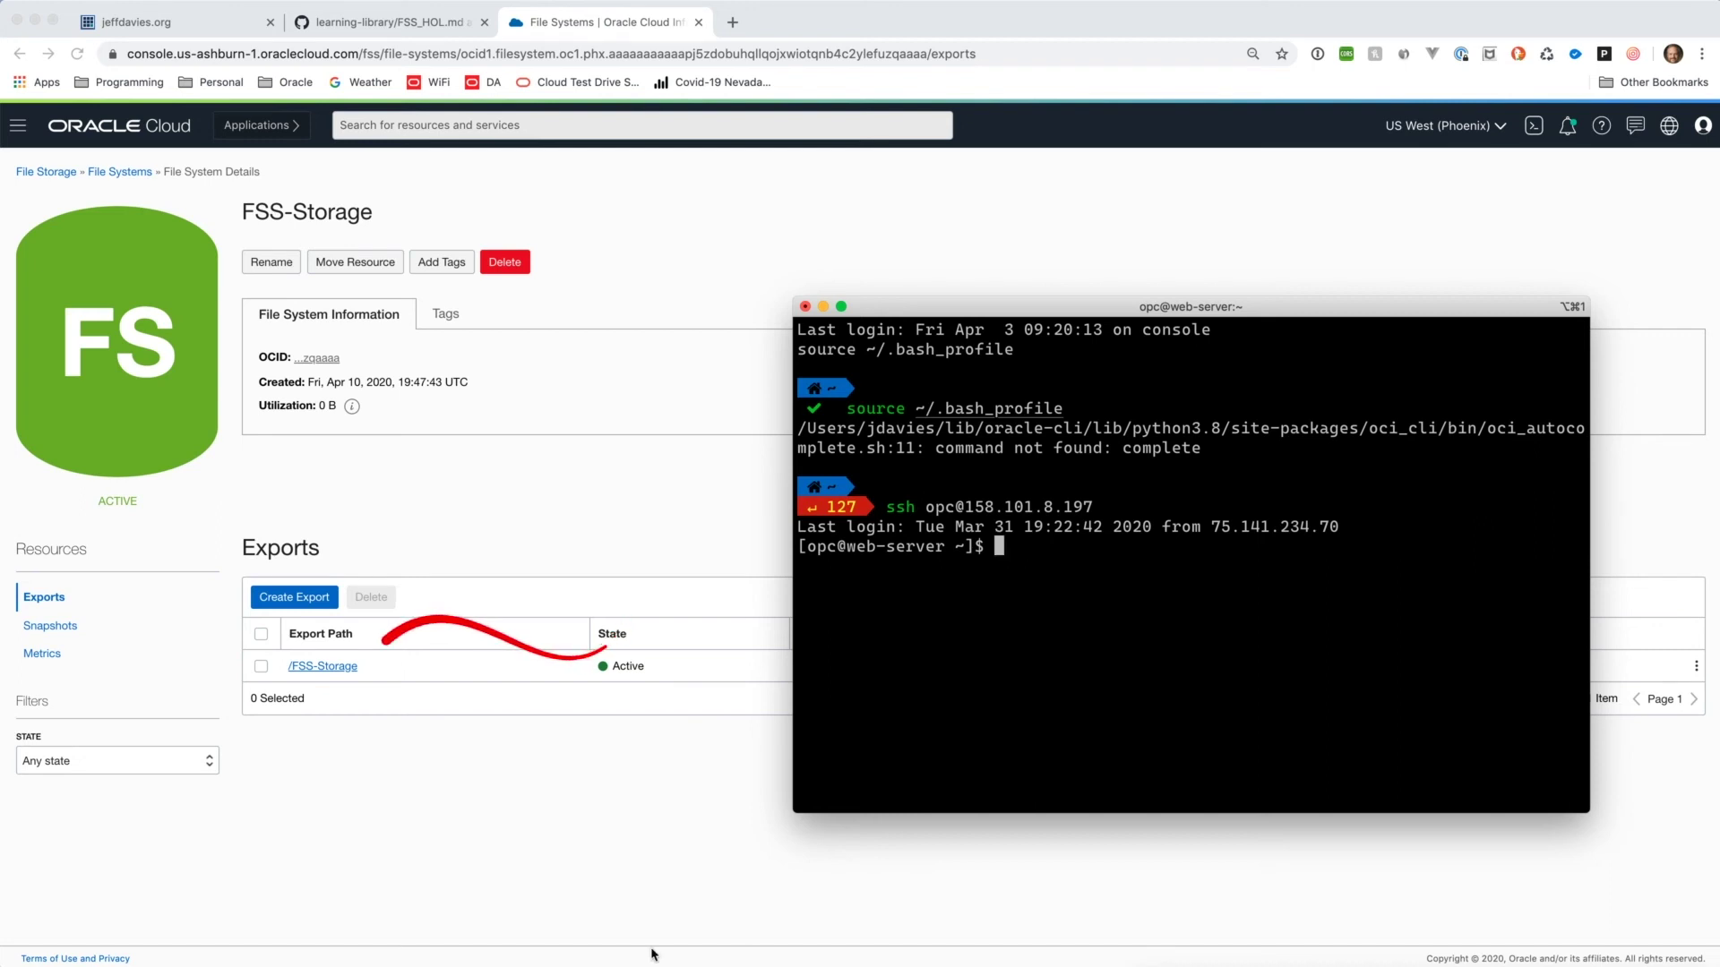
Open the mount commands of the /FSS-Storage export in the cloud console and copy the NFS client install command
{"action": "left_click", "coordinate": [322, 666]}
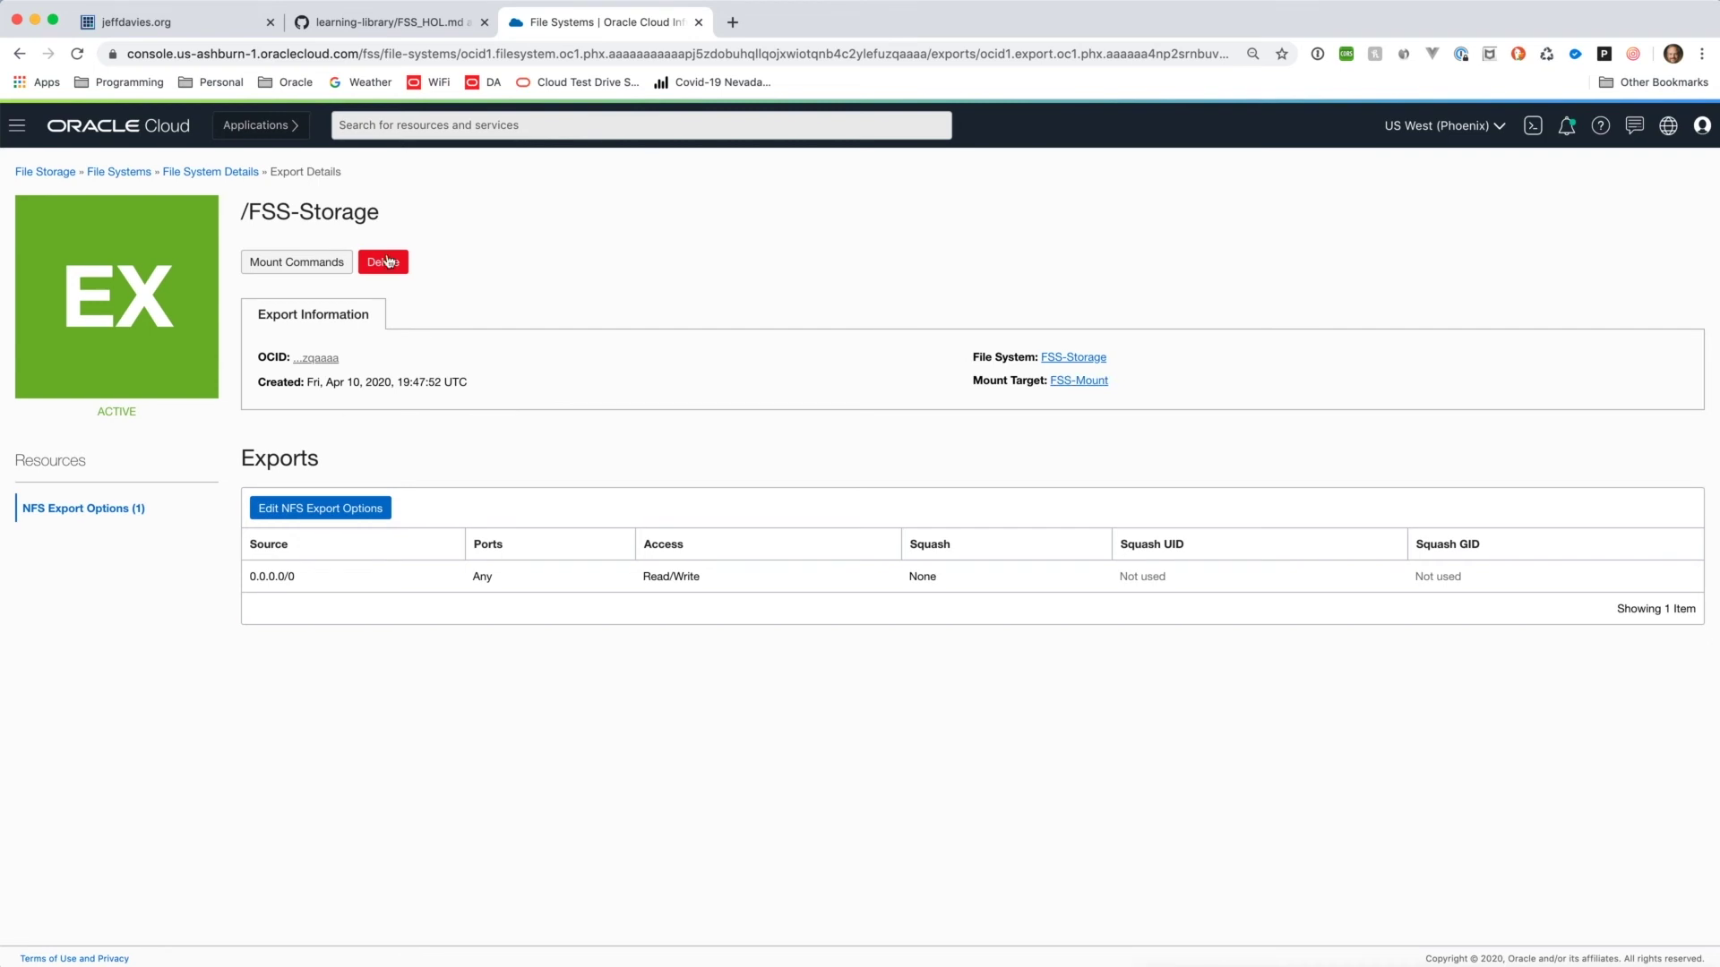
{"action": "left_click", "coordinate": [304, 263]}
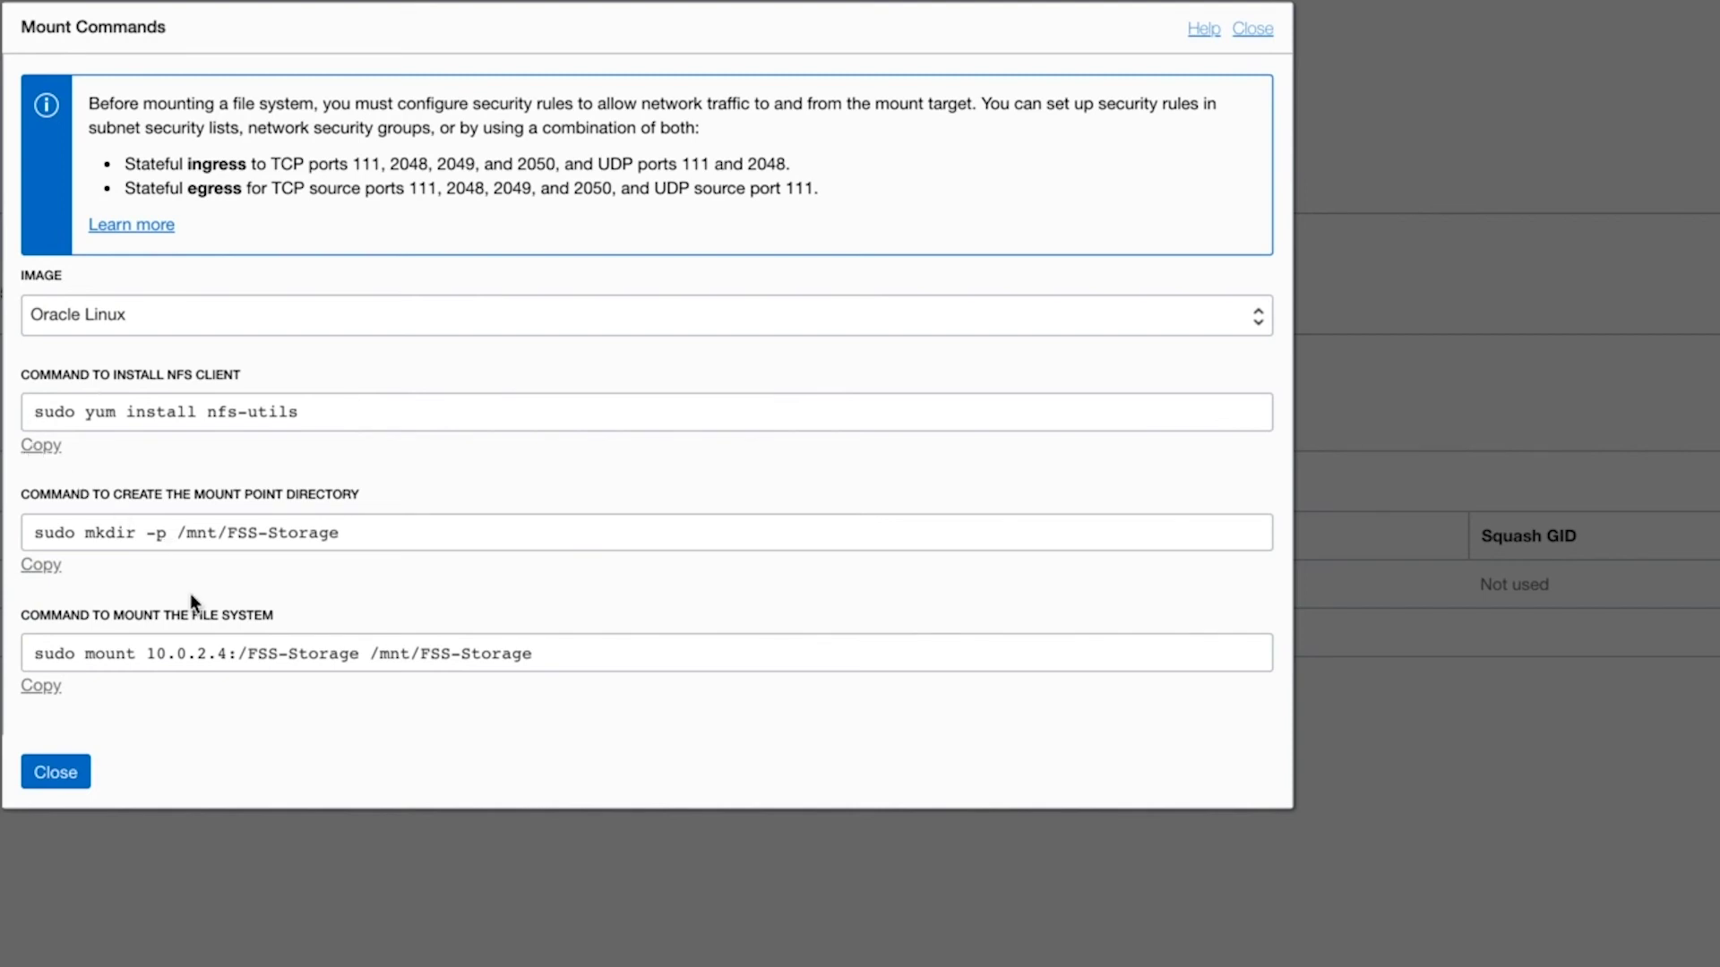
{"action": "left_click", "coordinate": [45, 447]}
Switch to the terminal and run sudo yum install nfs-utils on the web server, accepting the package download
{"action": "key", "text": "super+Tab"}
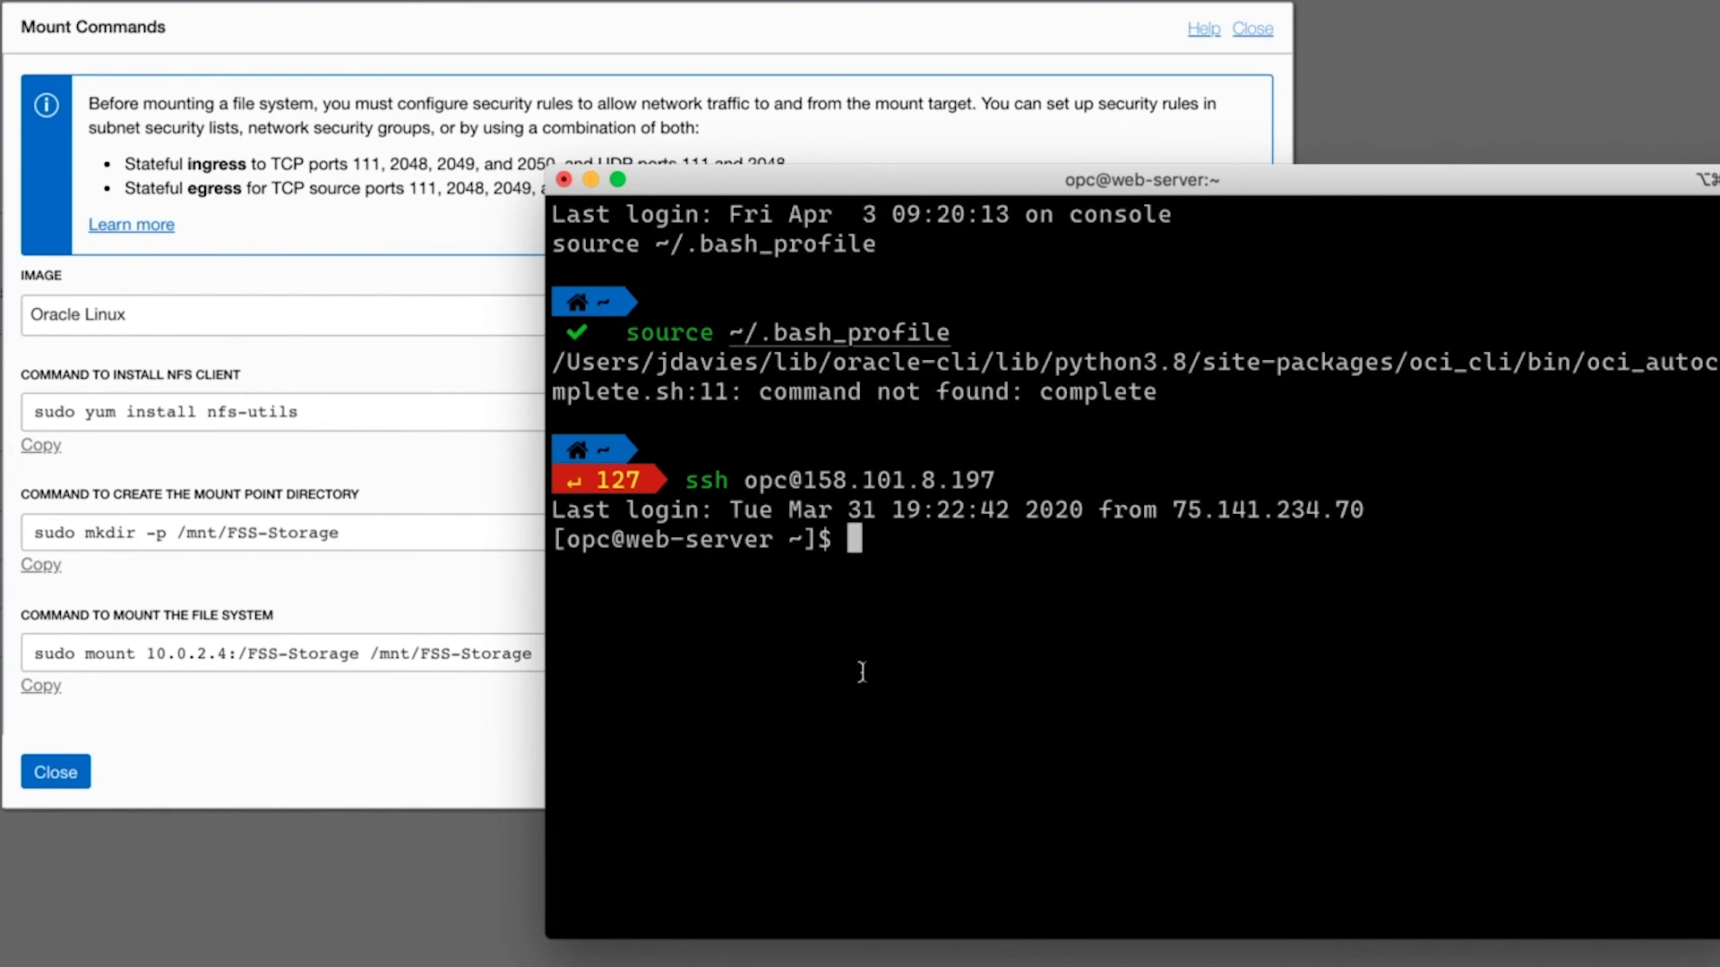
{"action": "type", "text": "sudo yum install nfs-utils"}
{"action": "key", "text": "Return"}
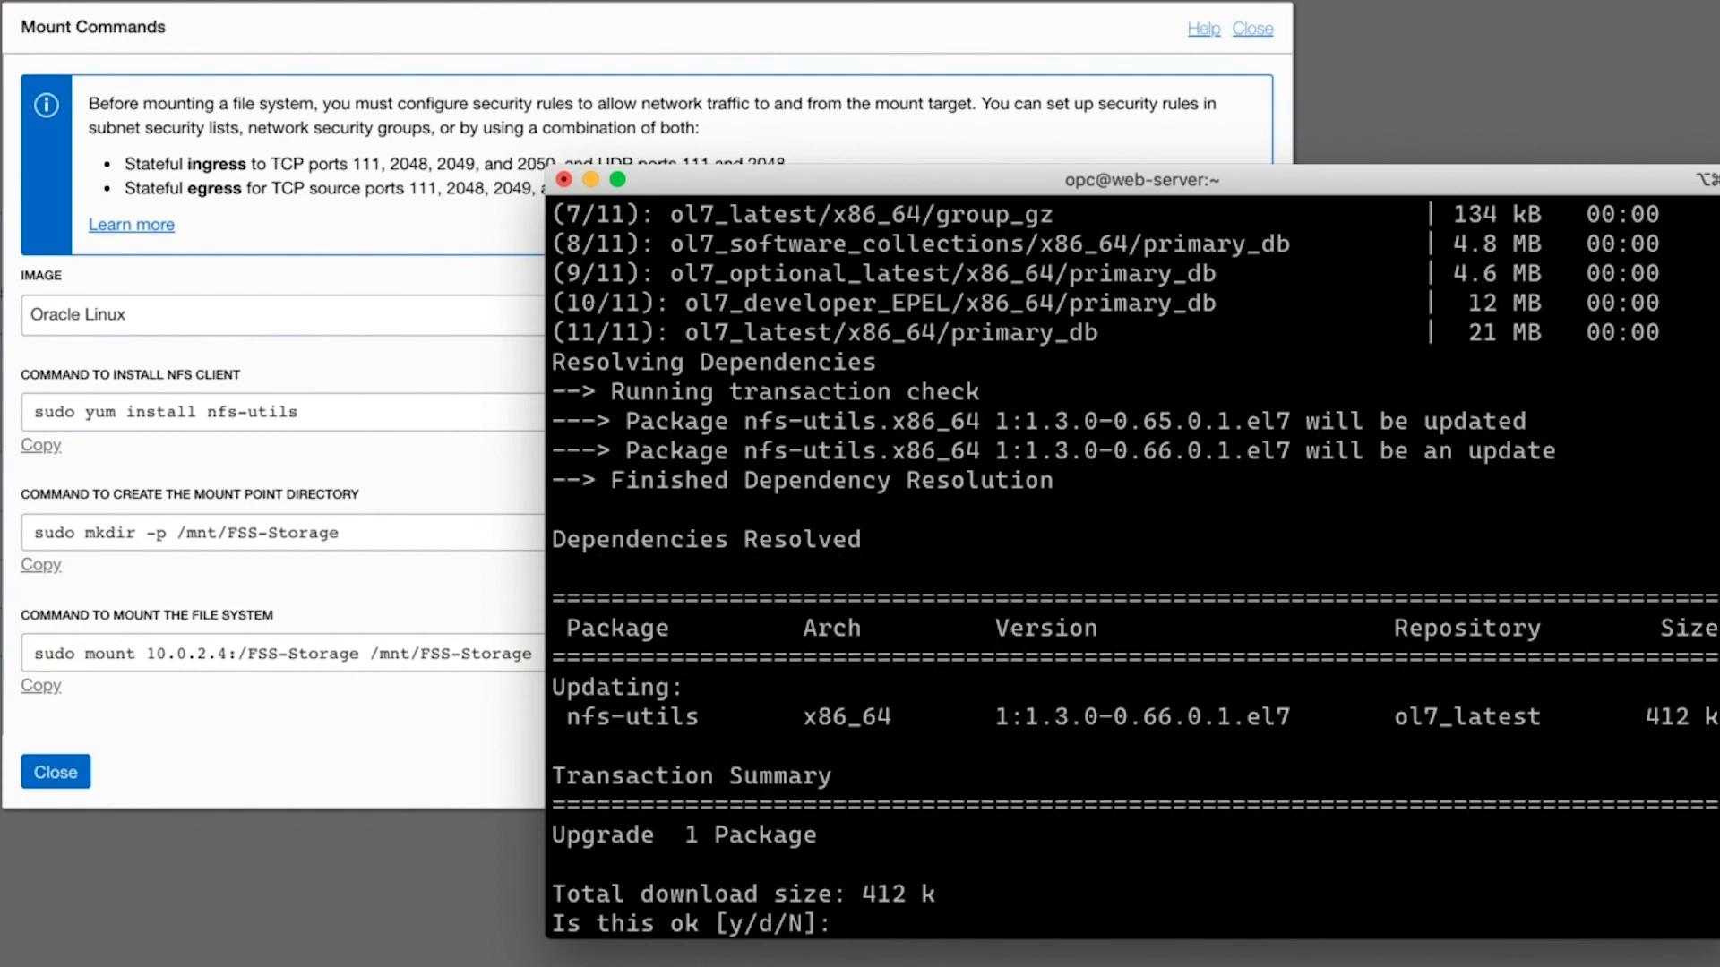
{"action": "type", "text": "y"}
{"action": "key", "text": "Return"}
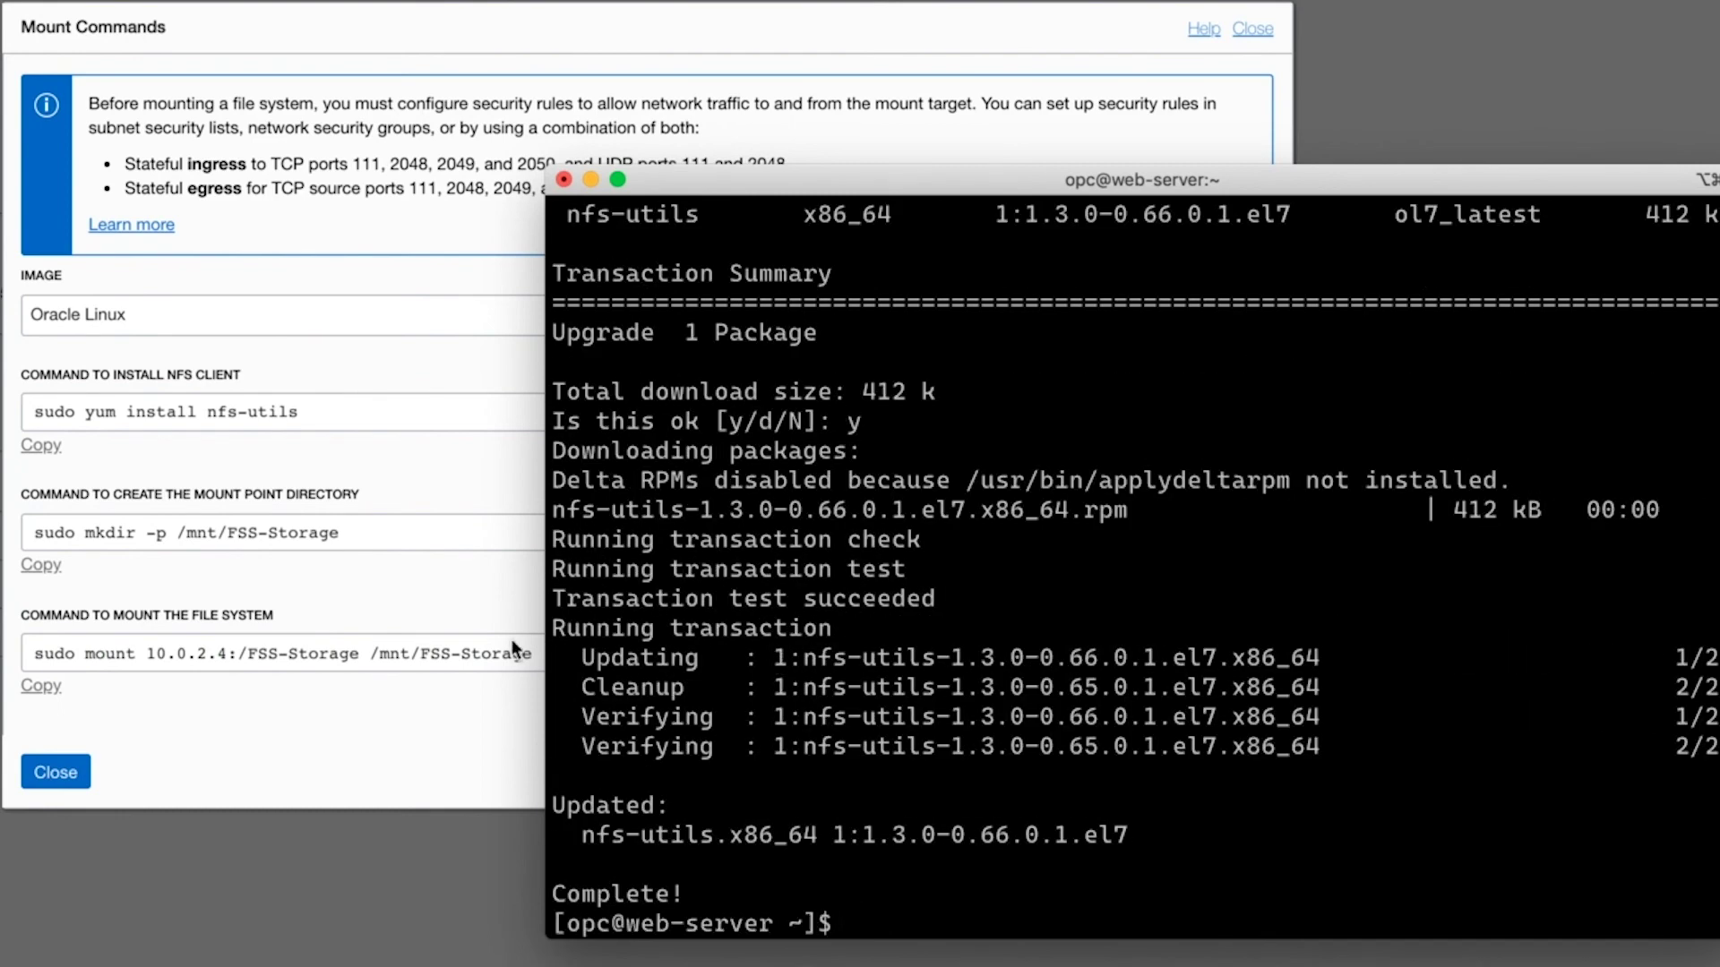
Copy the mount point directory command from the console and run sudo mkdir -p /mnt/FSS-Storage in the terminal
{"action": "left_click", "coordinate": [304, 564]}
{"action": "left_click", "coordinate": [38, 574]}
{"action": "key", "text": "super+Tab"}
{"action": "key", "text": "super+v"}
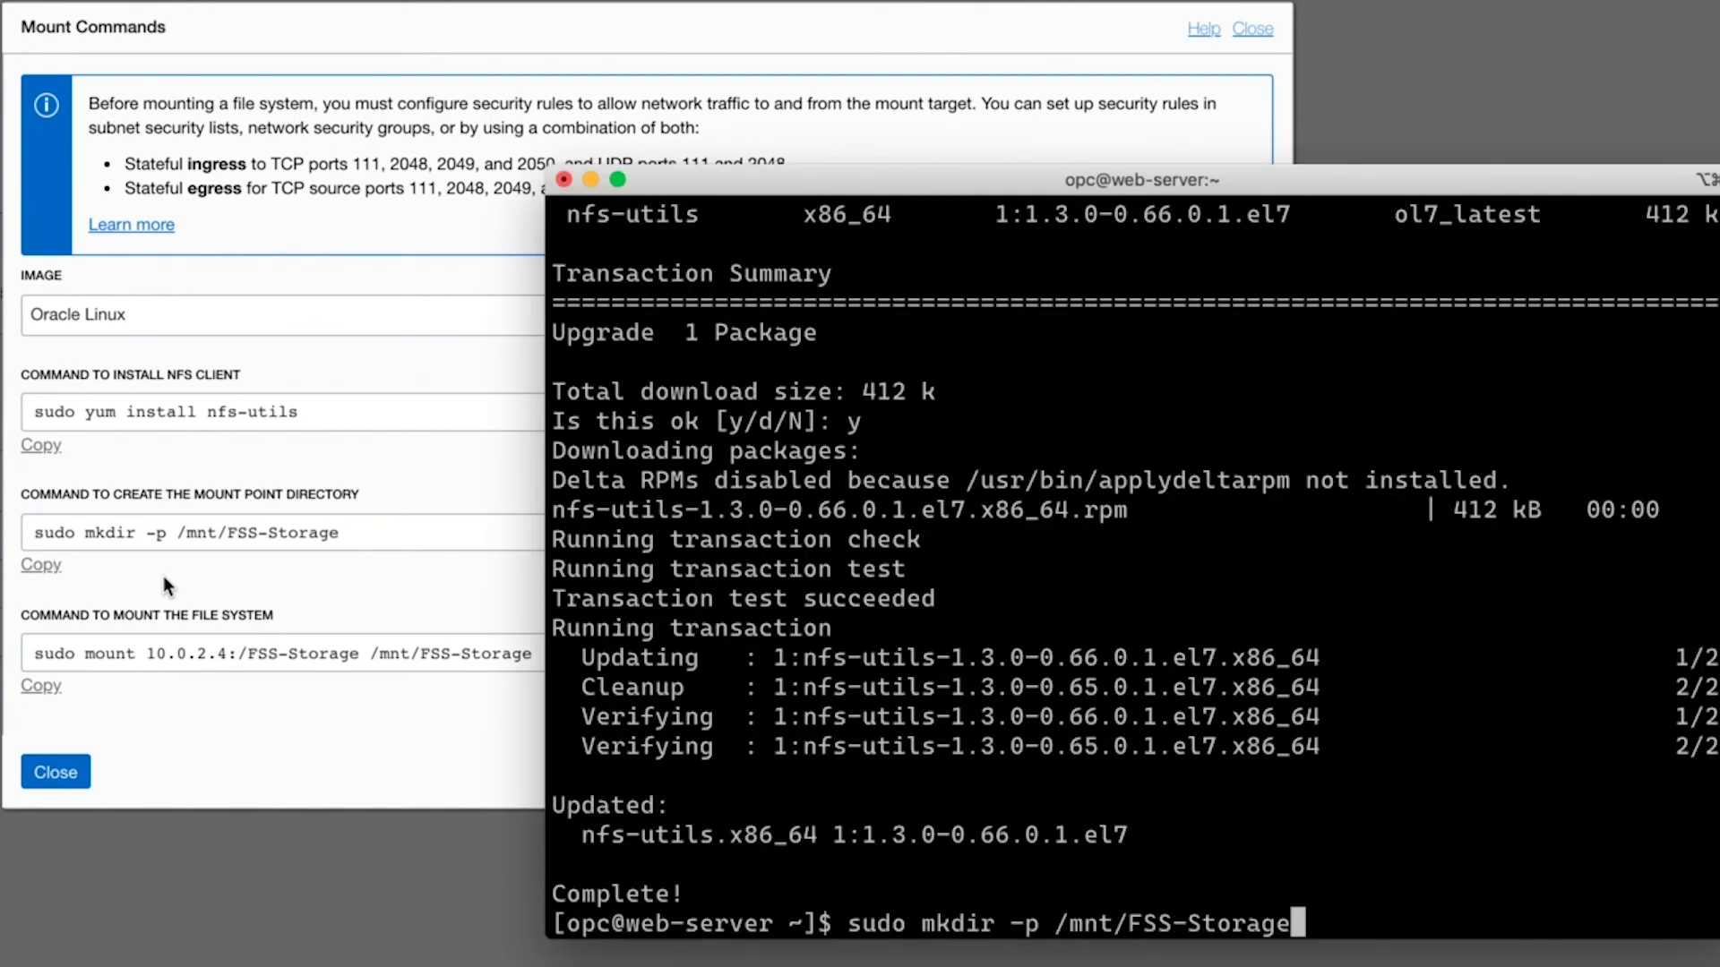
{"action": "key", "text": "Return"}
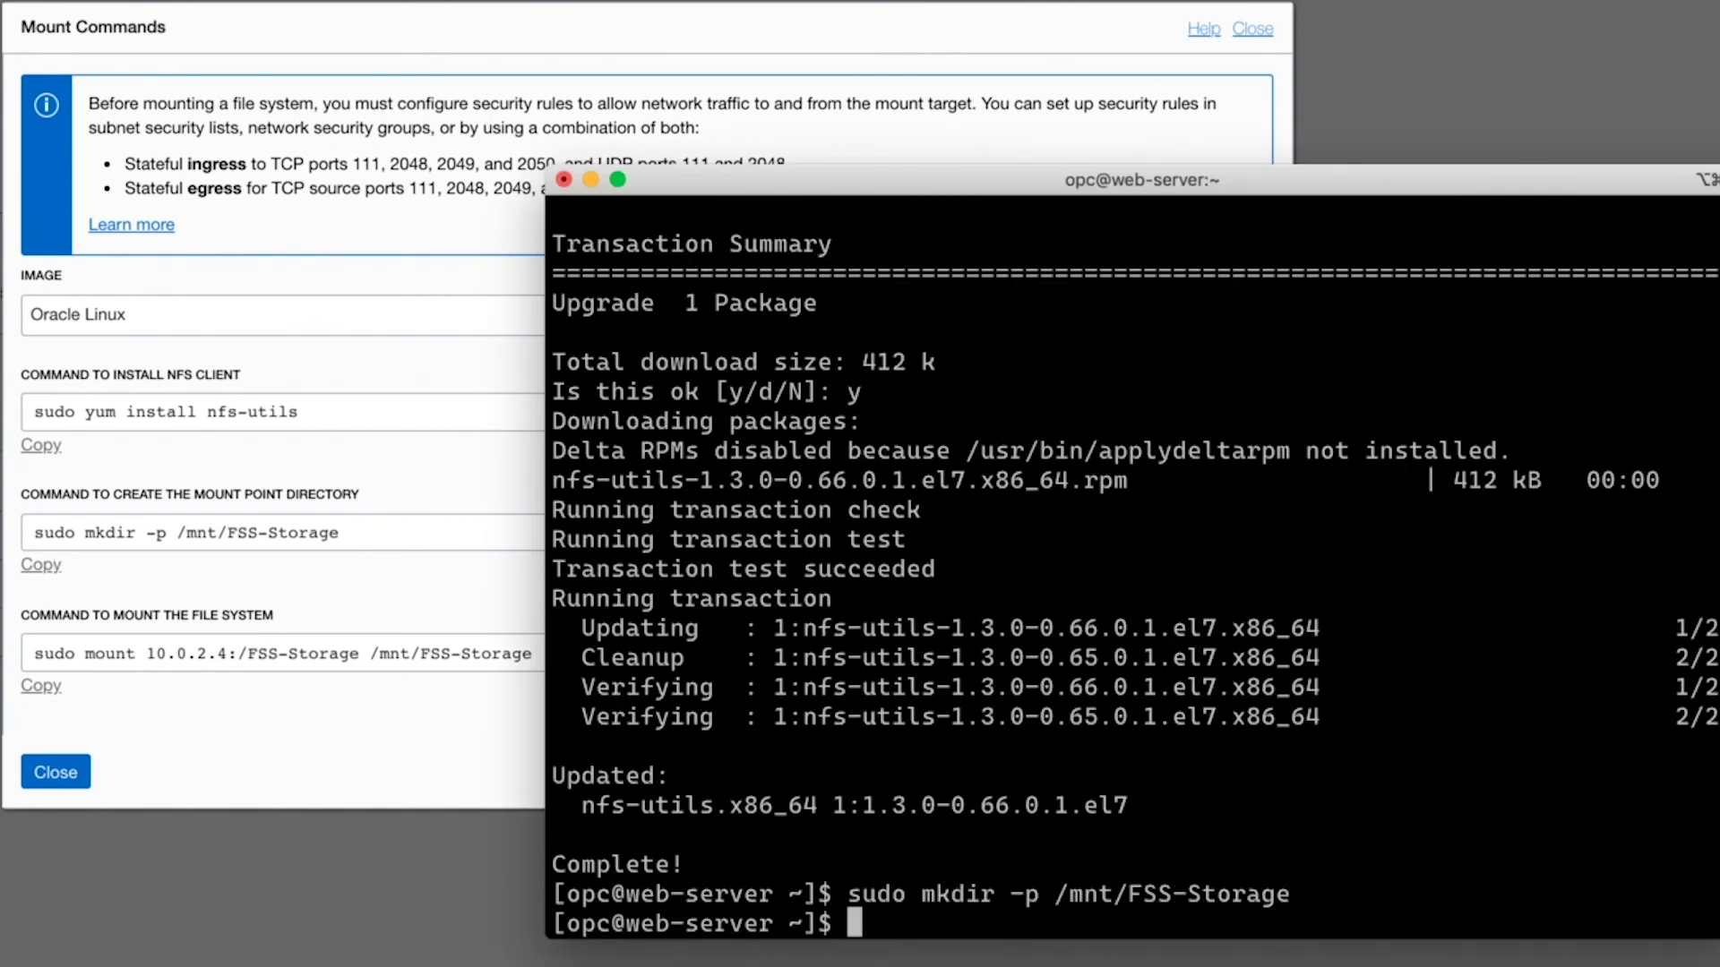
Copy the file system mount command from the console and run sudo mount 10.0.2.4:/FSS-Storage /mnt/FSS-Storage in the terminal
{"action": "left_click", "coordinate": [217, 718]}
{"action": "left_click", "coordinate": [30, 695]}
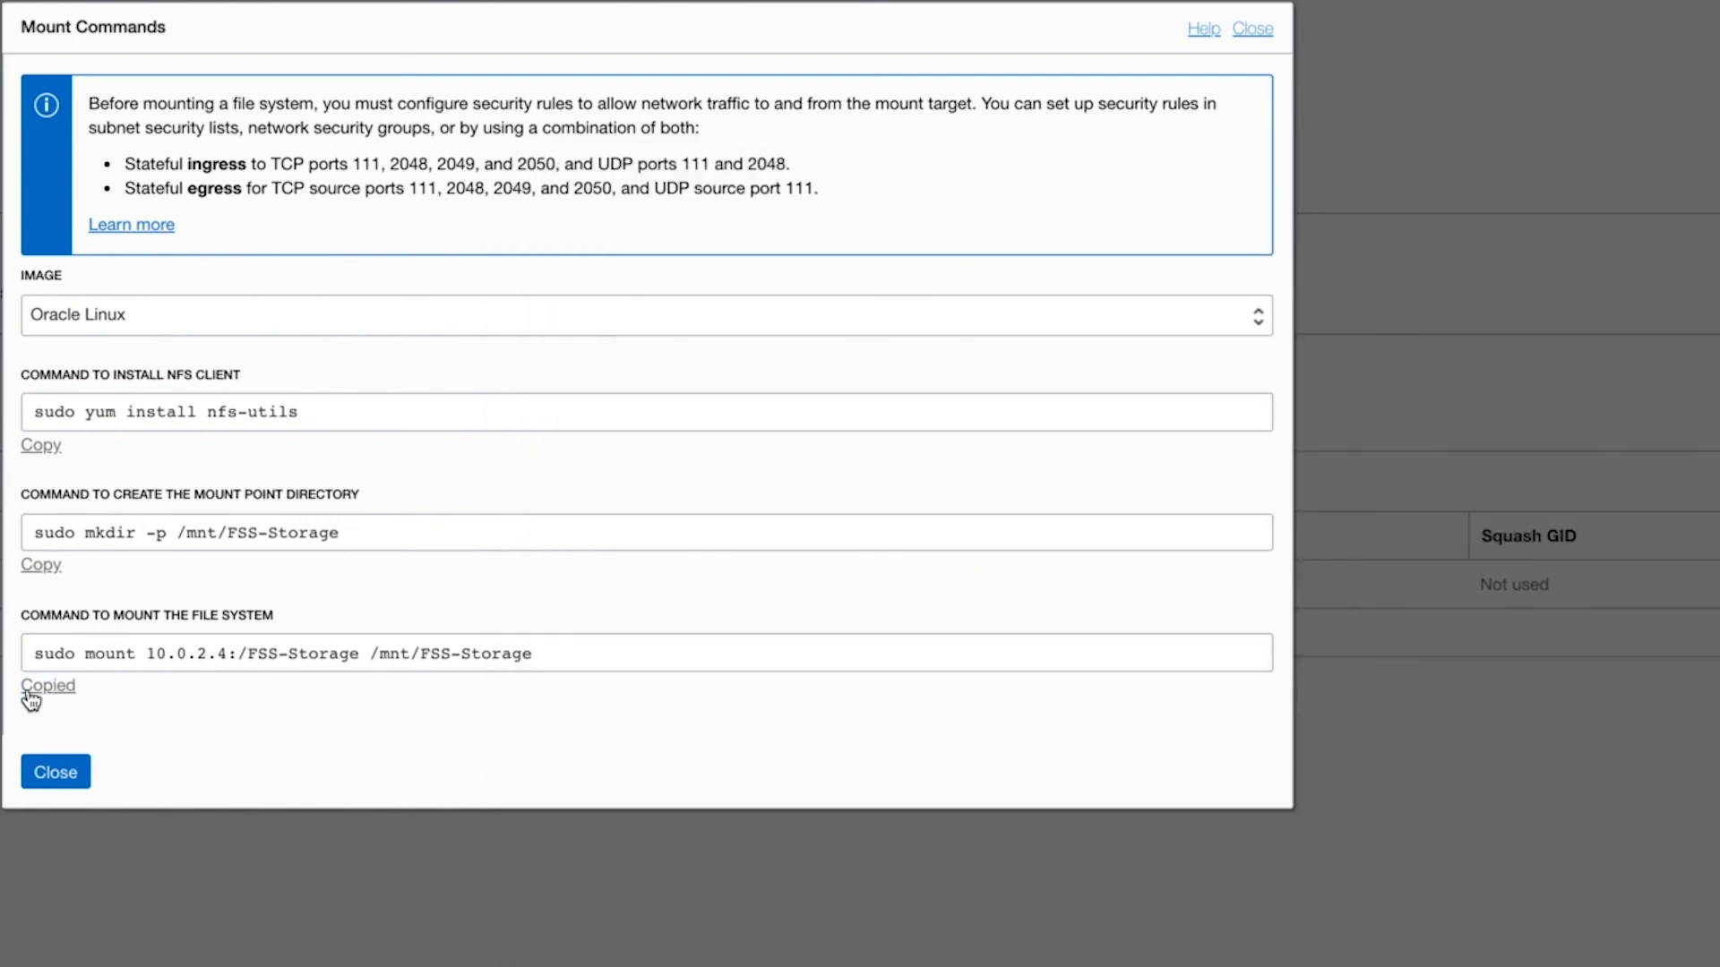
{"action": "key", "text": "super+Tab"}
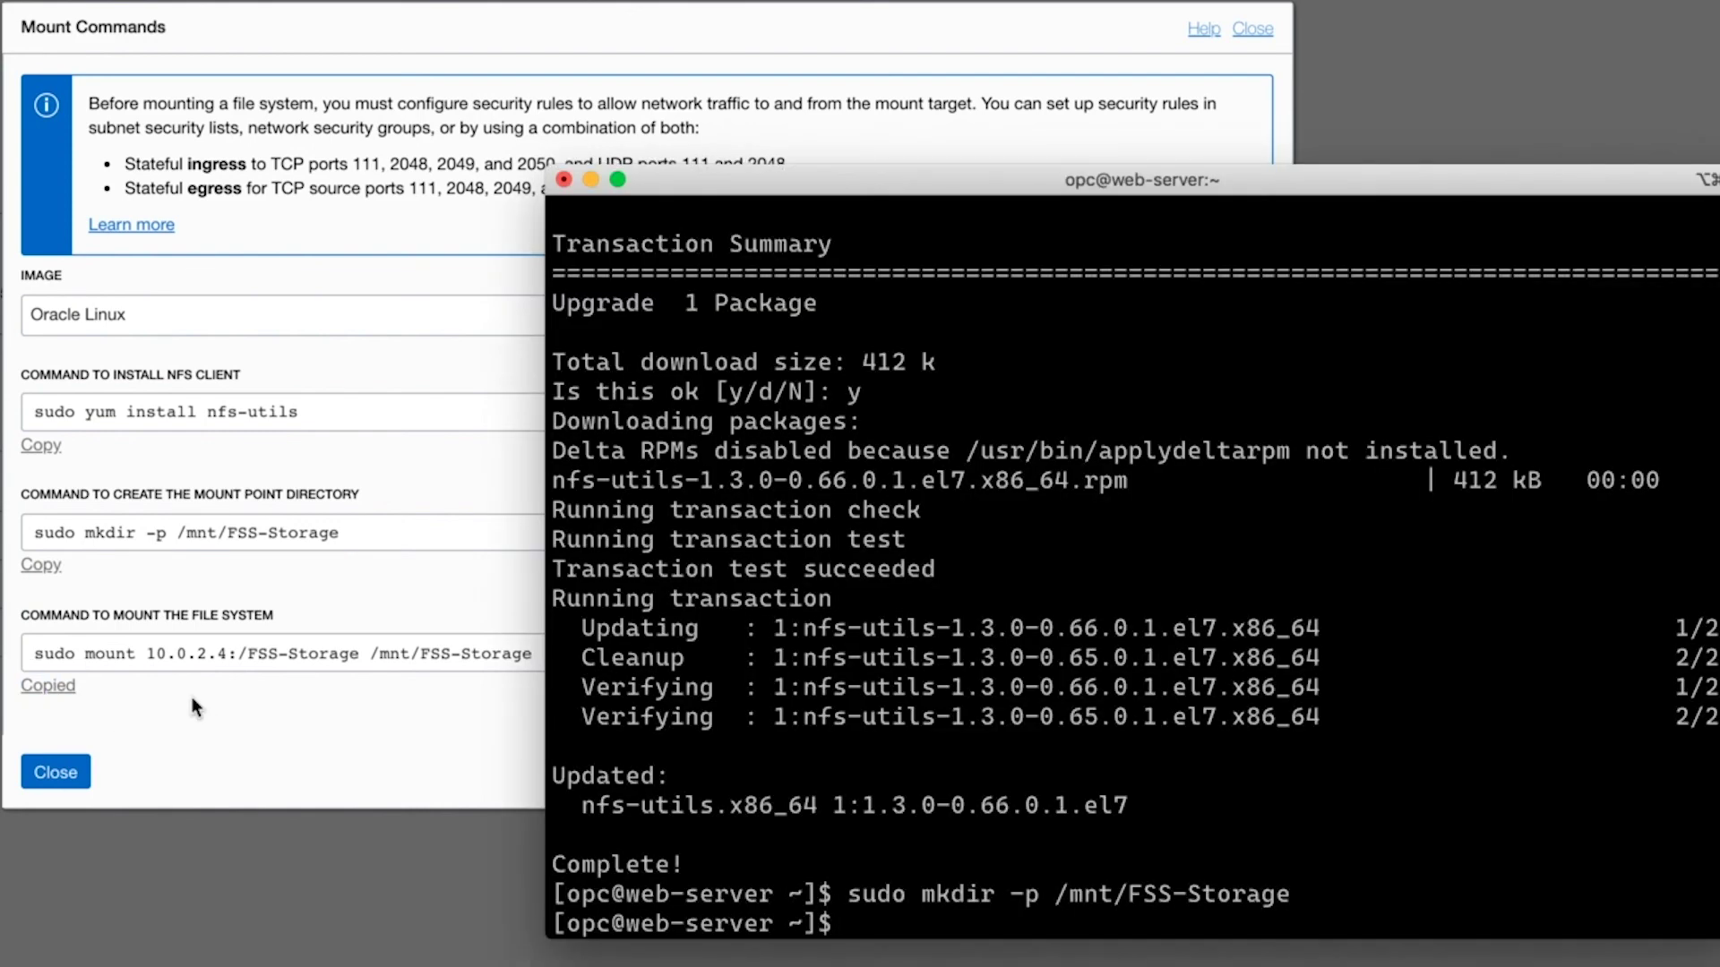
{"action": "key", "text": "super+v"}
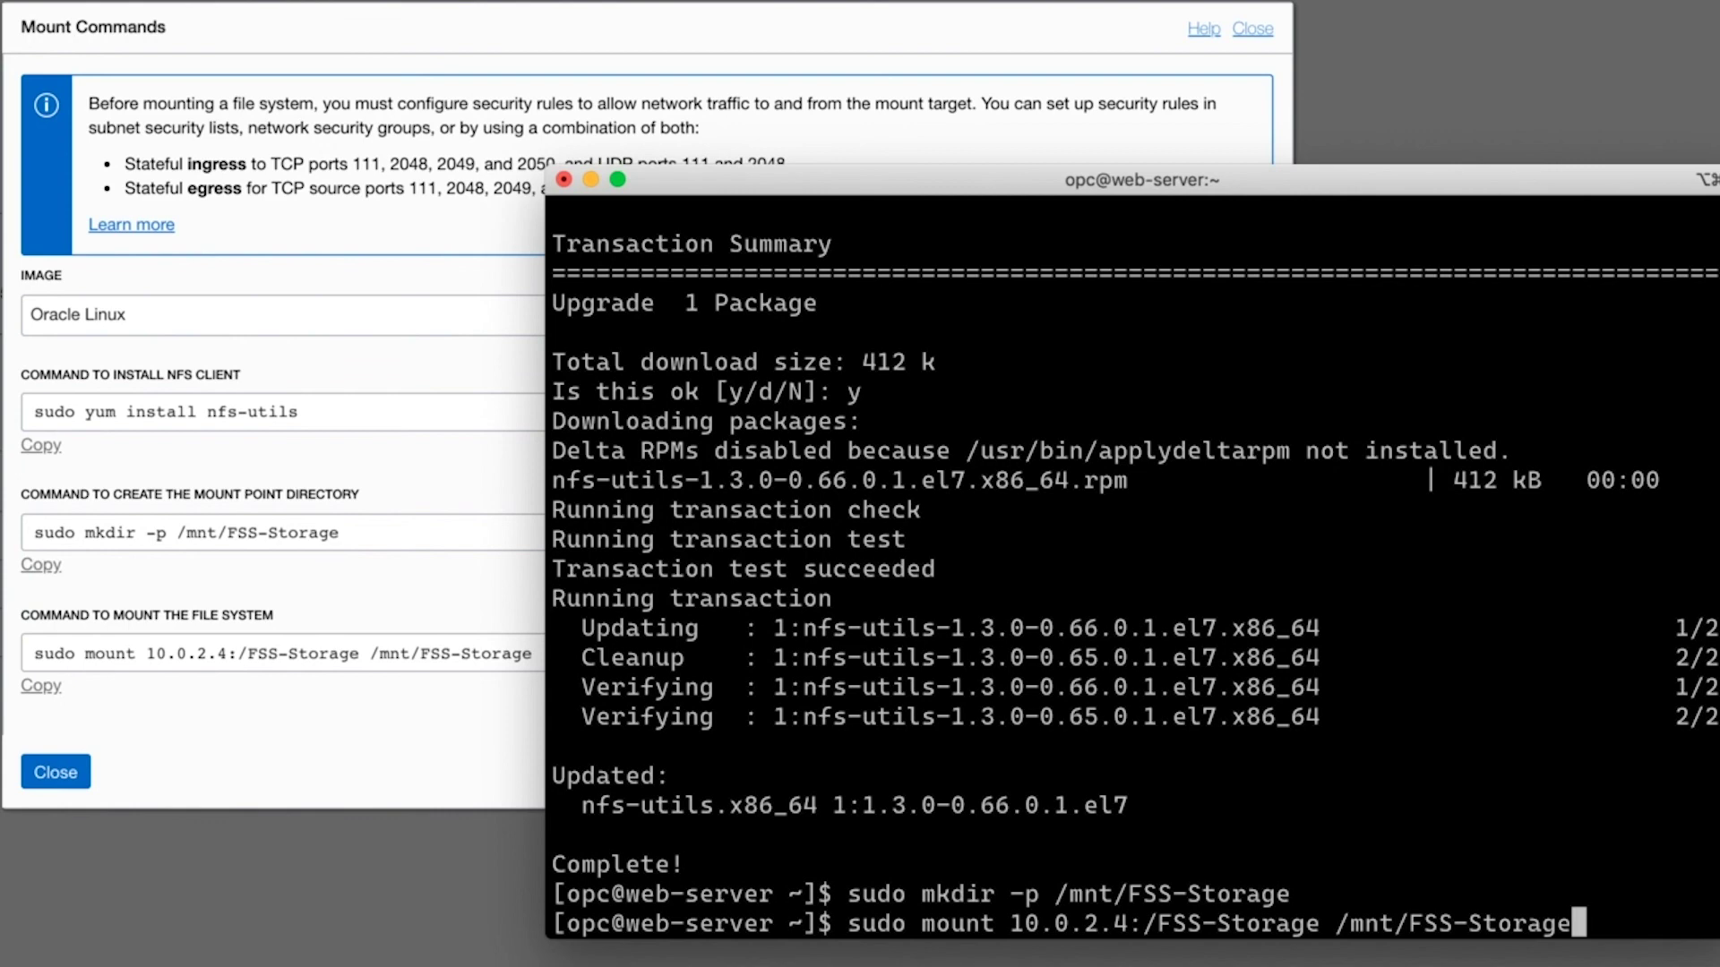
{"action": "key", "text": "Return"}
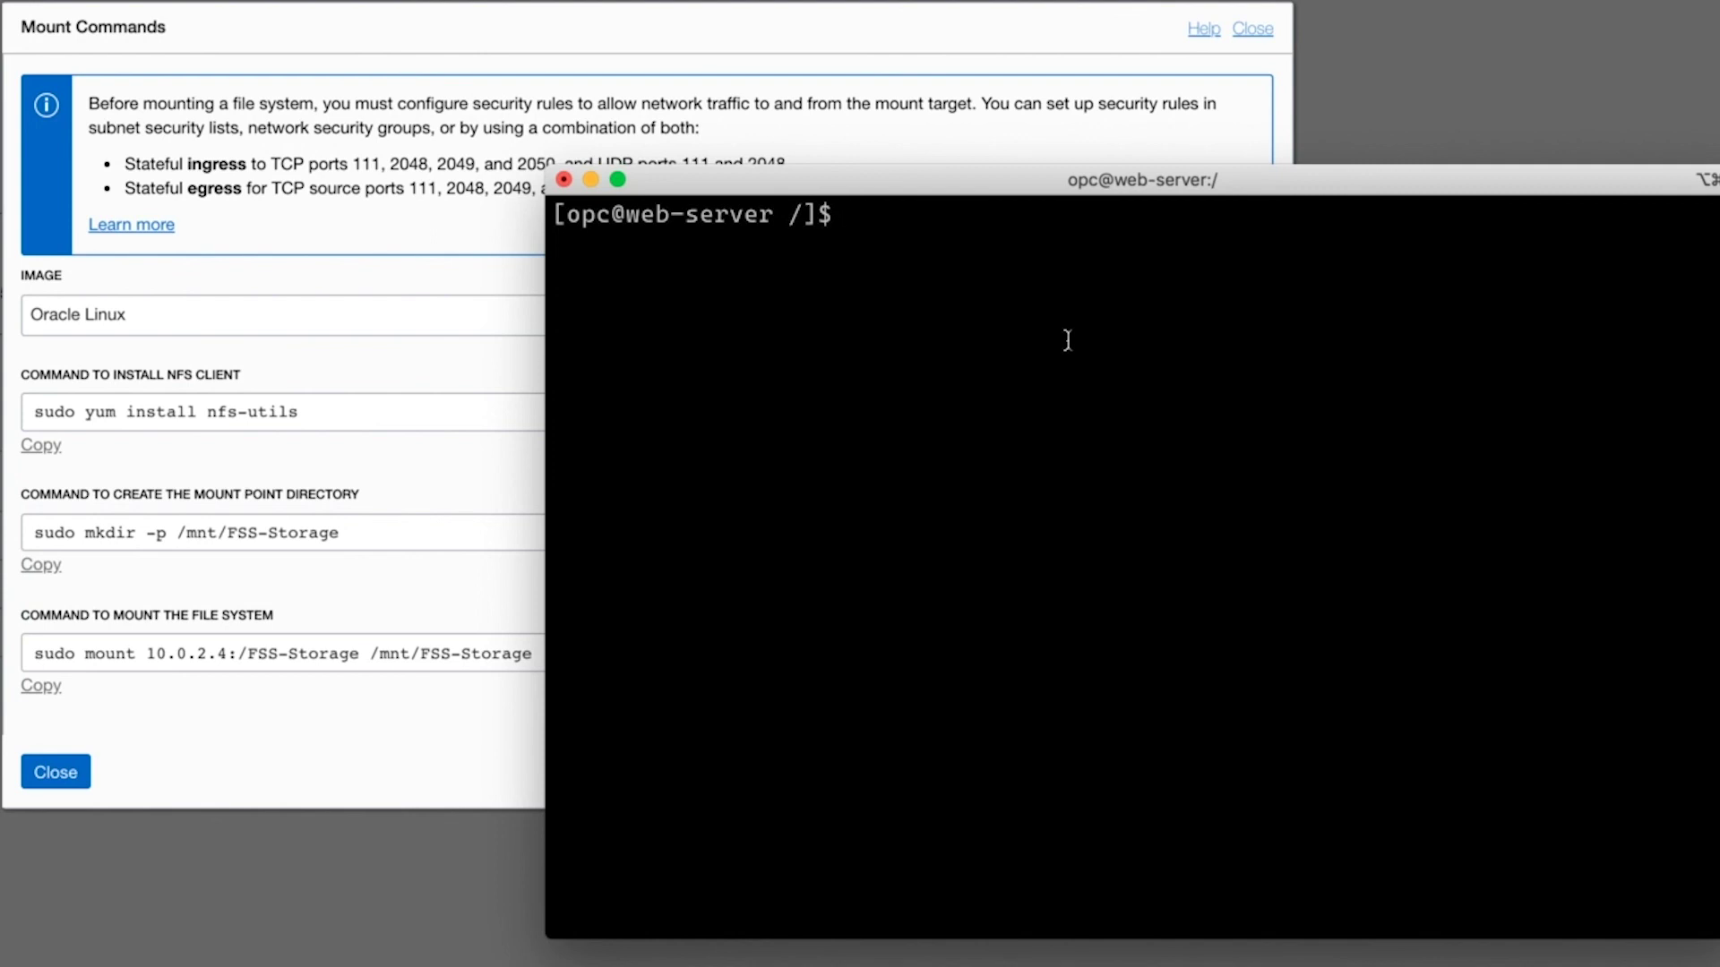
Change to the root directory of the web server with cd / and list its contents
{"action": "type", "text": "cd /"}
{"action": "key", "text": "Return"}
{"action": "type", "text": "ls"}
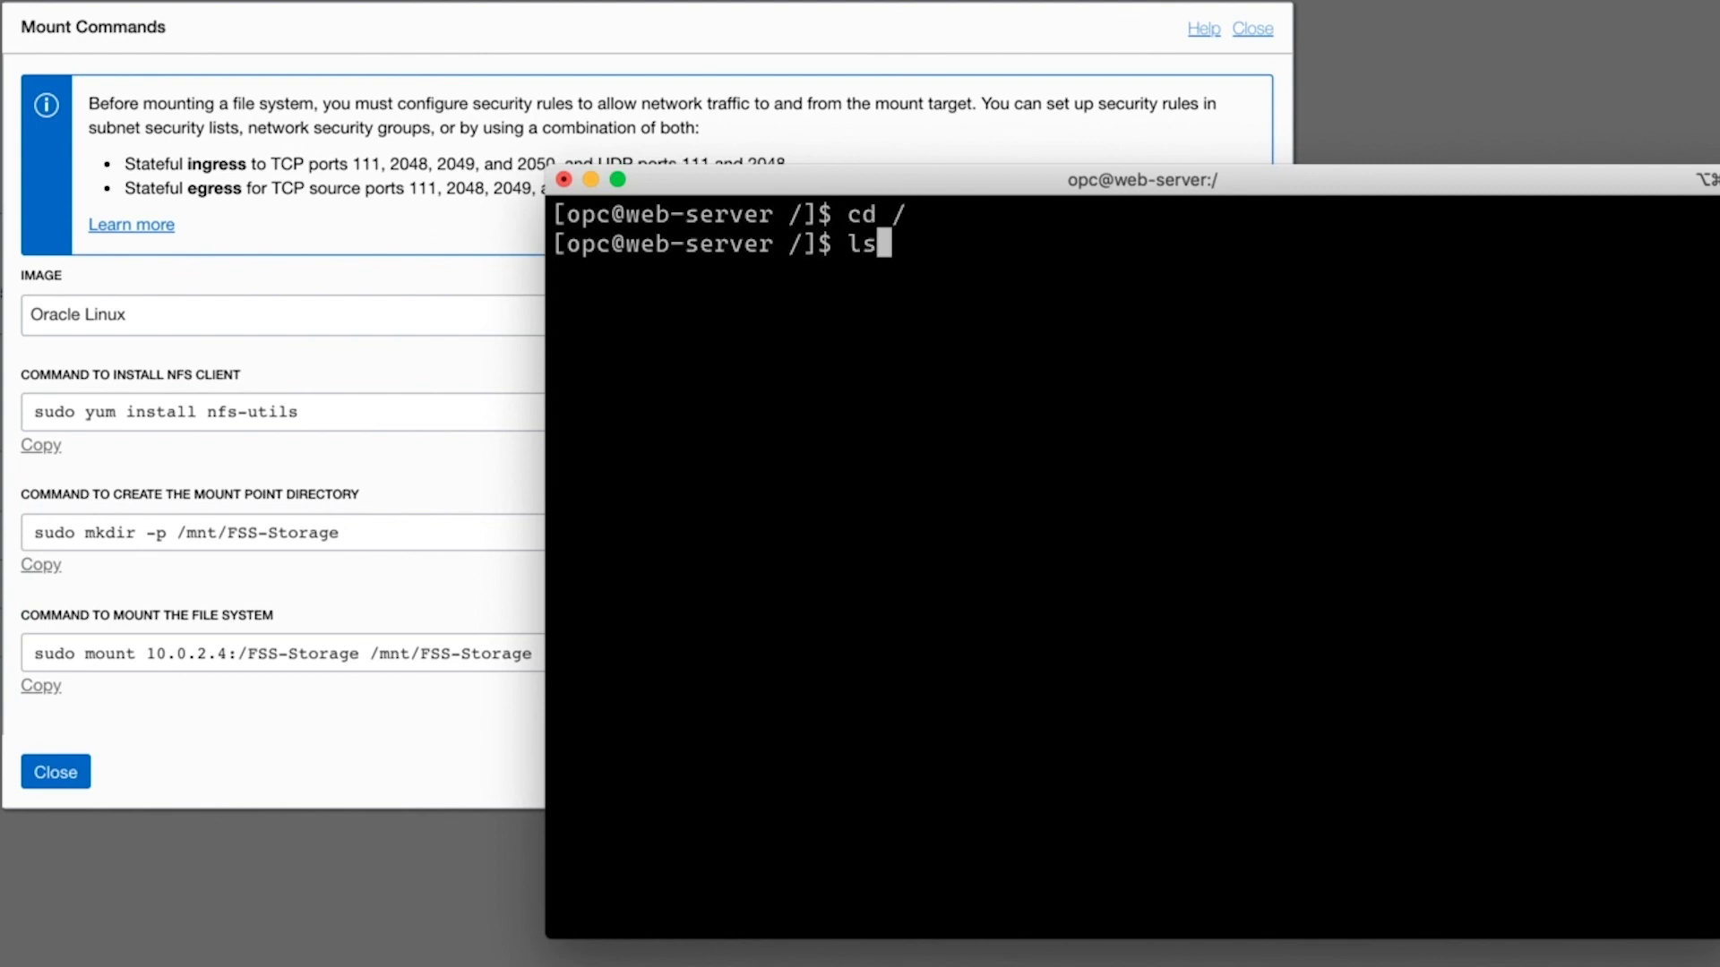
{"action": "key", "text": "Return"}
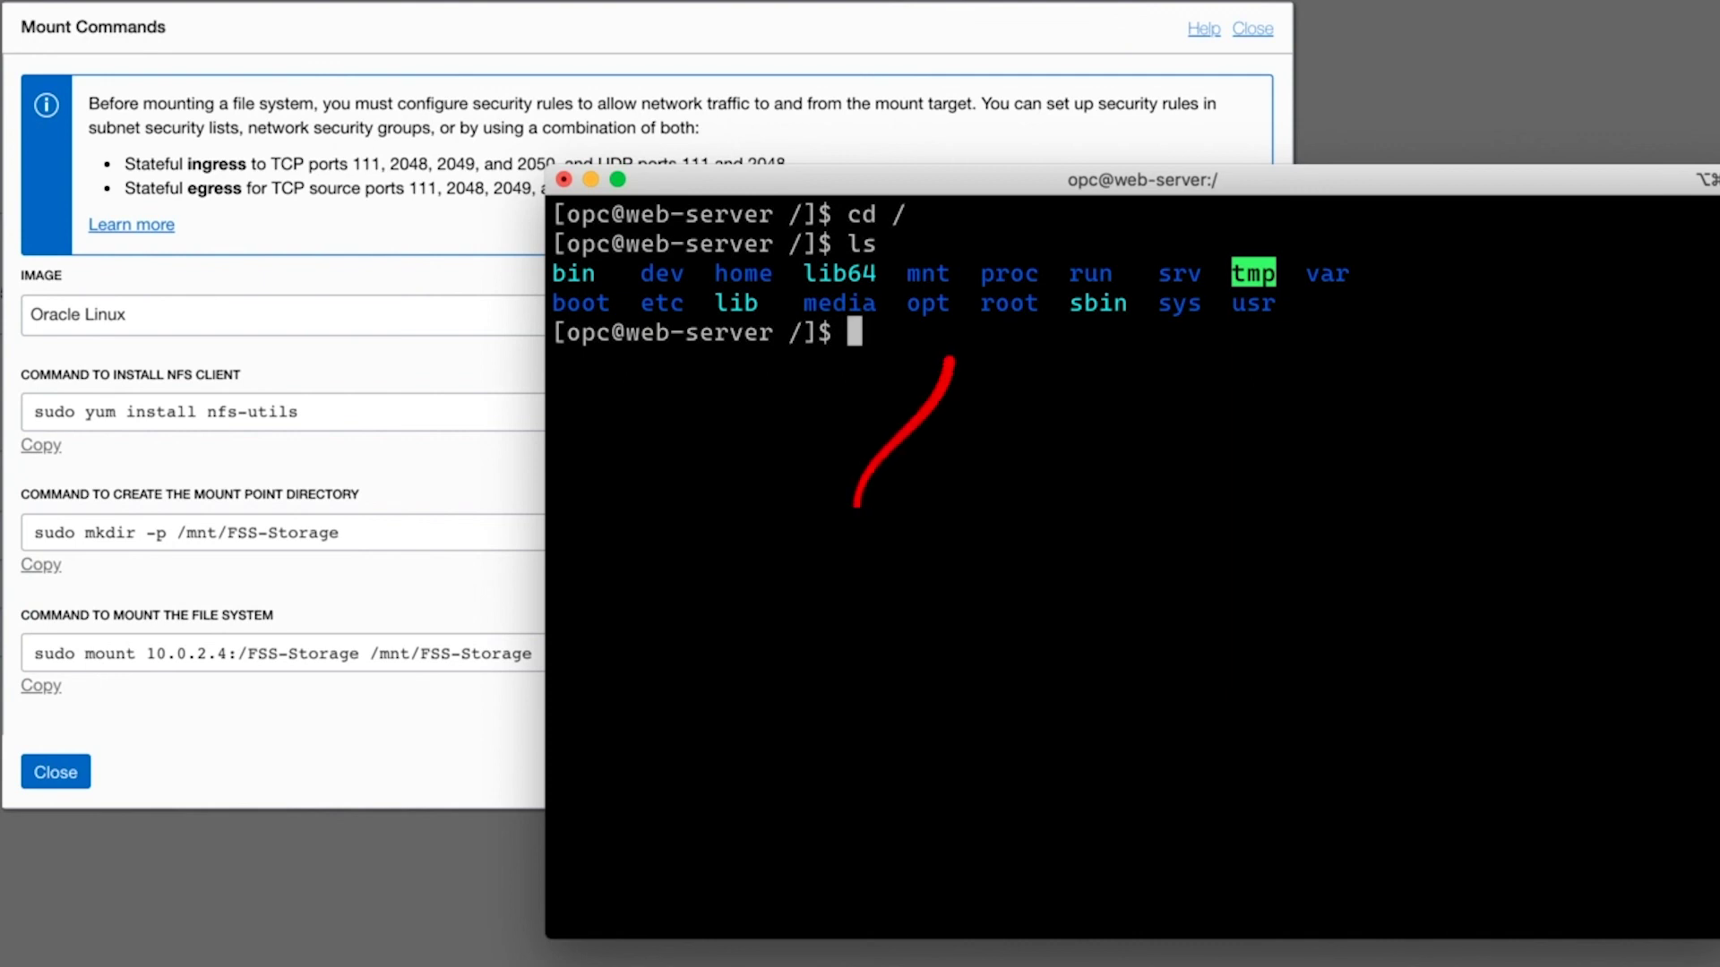
Change into the mnt directory, list its contents, and enter the mounted FSS-Storage directory using cd FSS*
{"action": "type", "text": "cd mnt"}
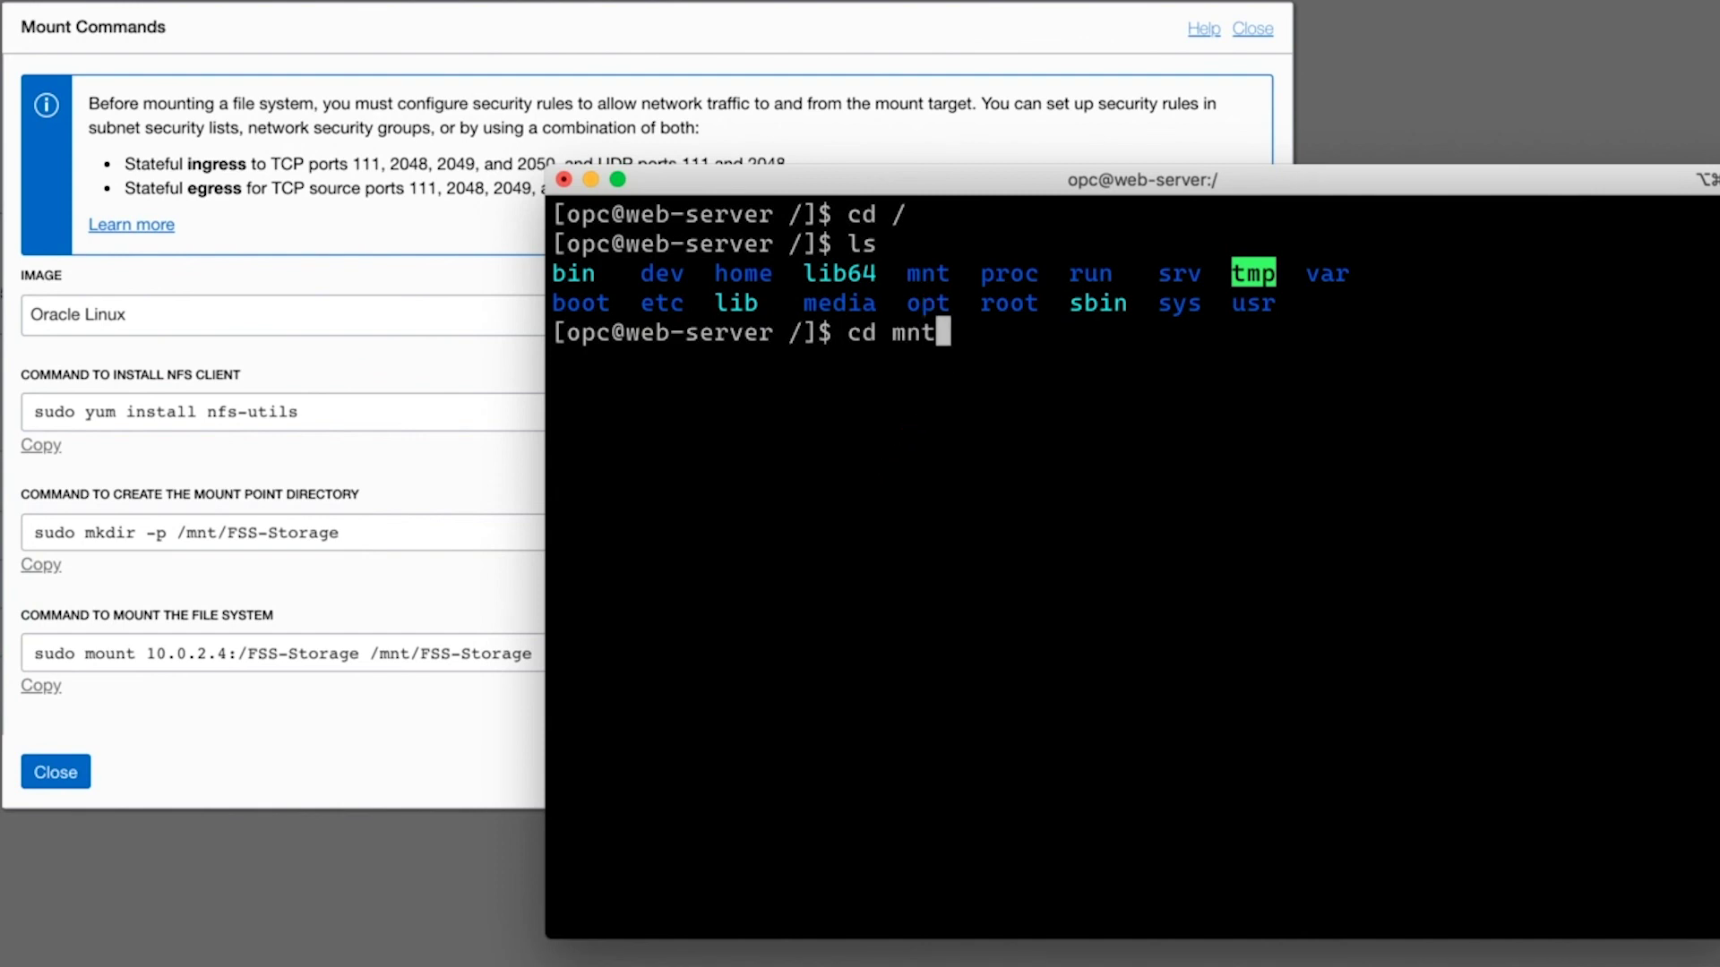
{"action": "key", "text": "Return"}
{"action": "type", "text": "ls"}
{"action": "key", "text": "Return"}
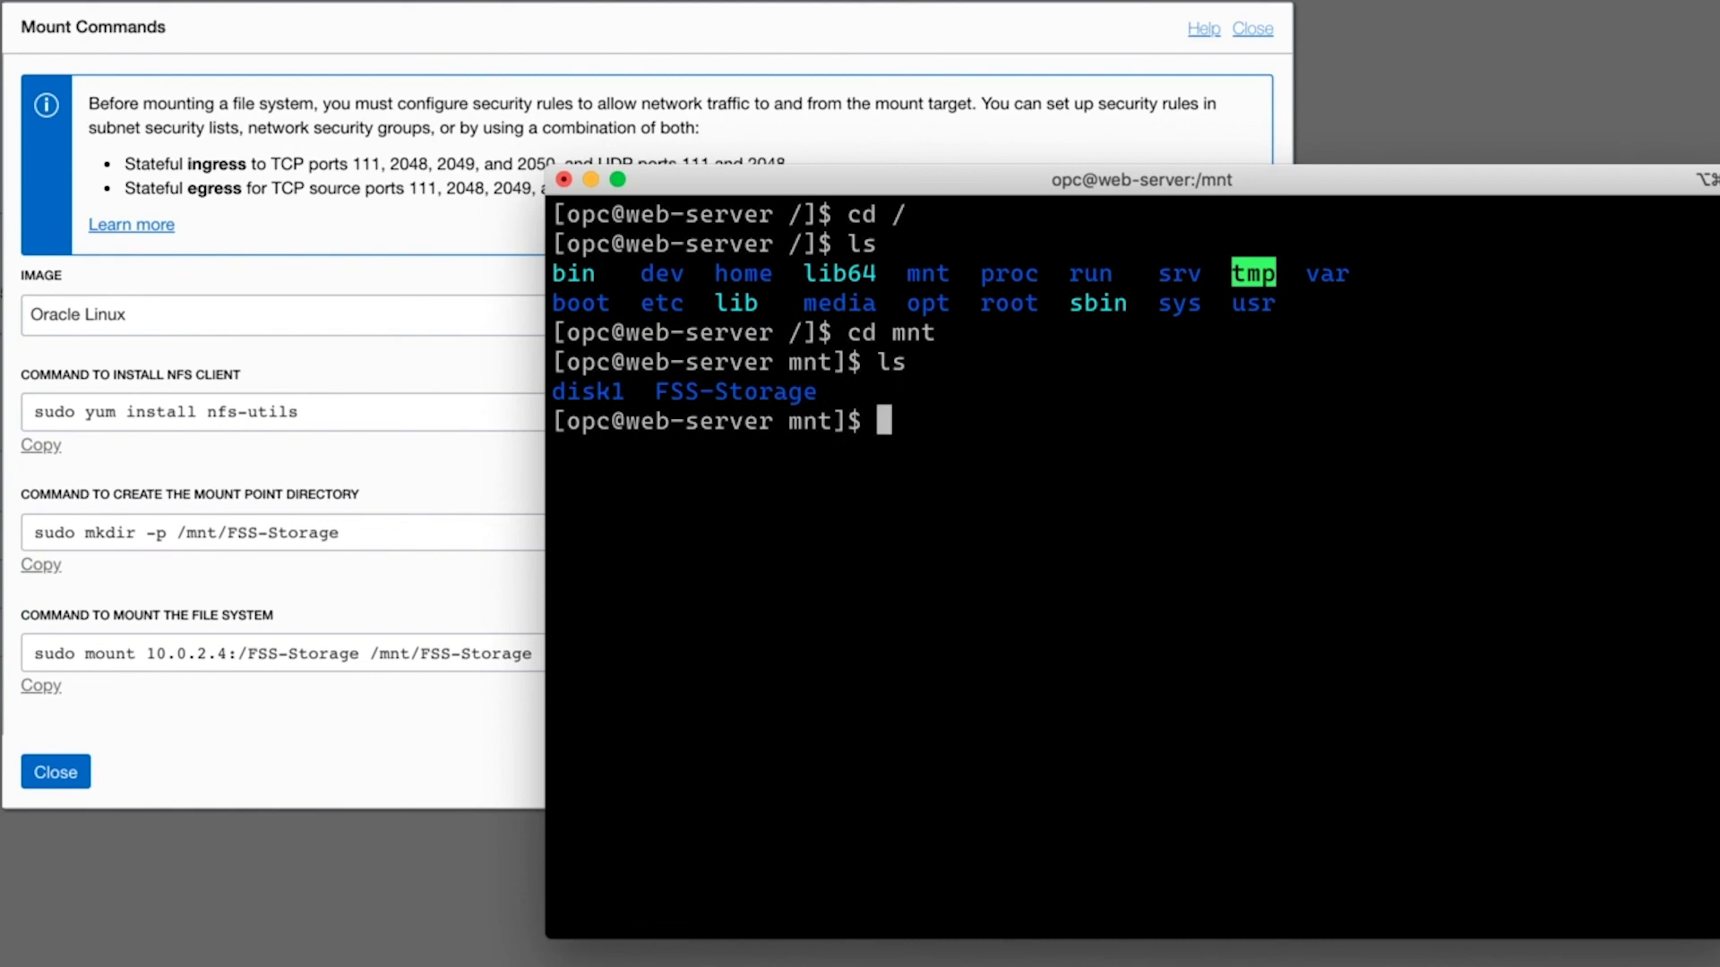
{"action": "type", "text": "cd FSS*"}
{"action": "key", "text": "Return"}
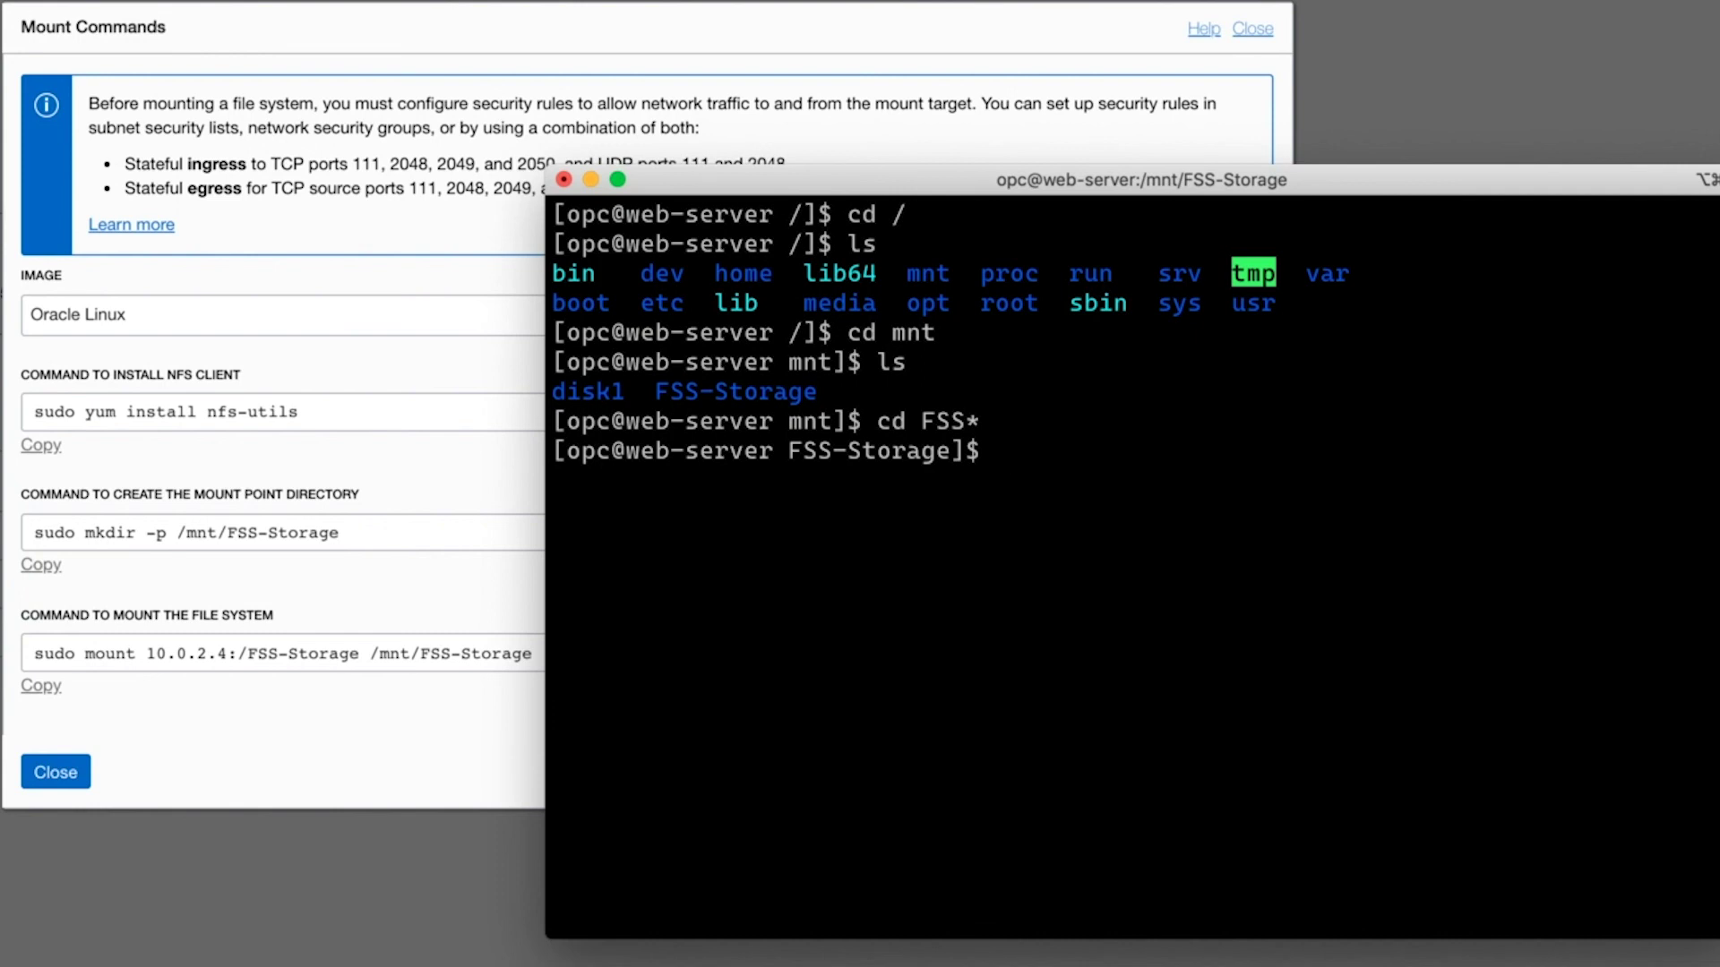
Create a directory named test in FSS-Storage with sudo mkdir test, and list the contents with ls and ls -l
{"action": "type", "text": "sudo mkdir test"}
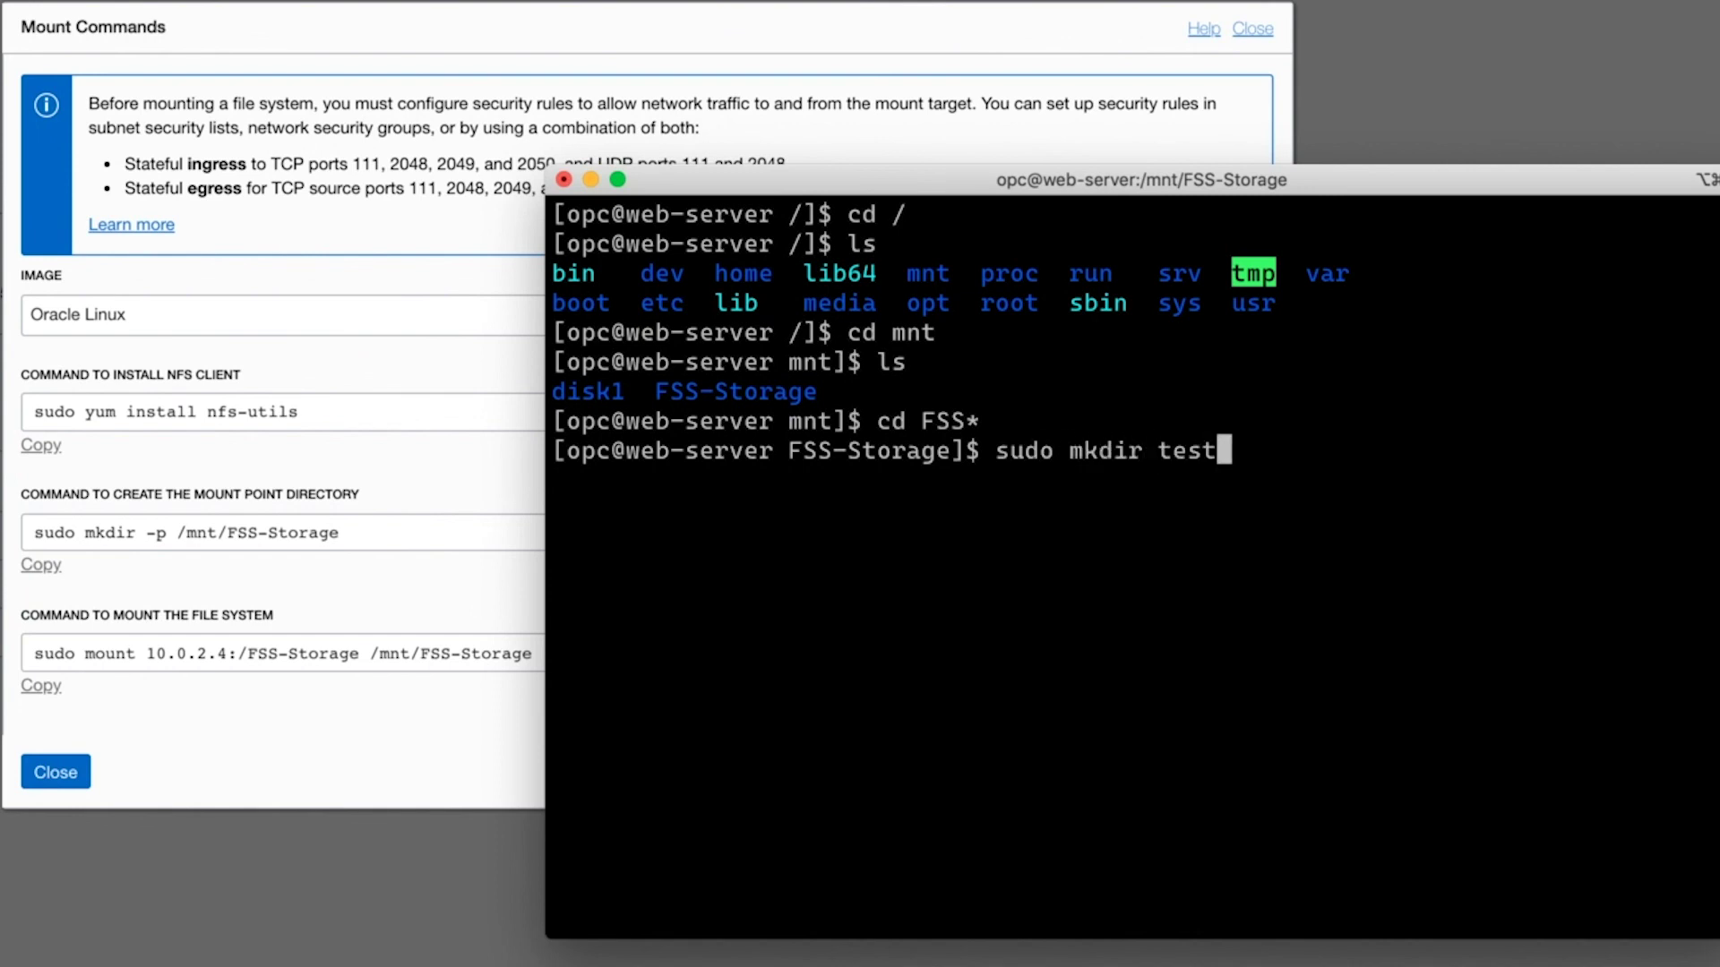
{"action": "key", "text": "Return"}
{"action": "type", "text": "ls"}
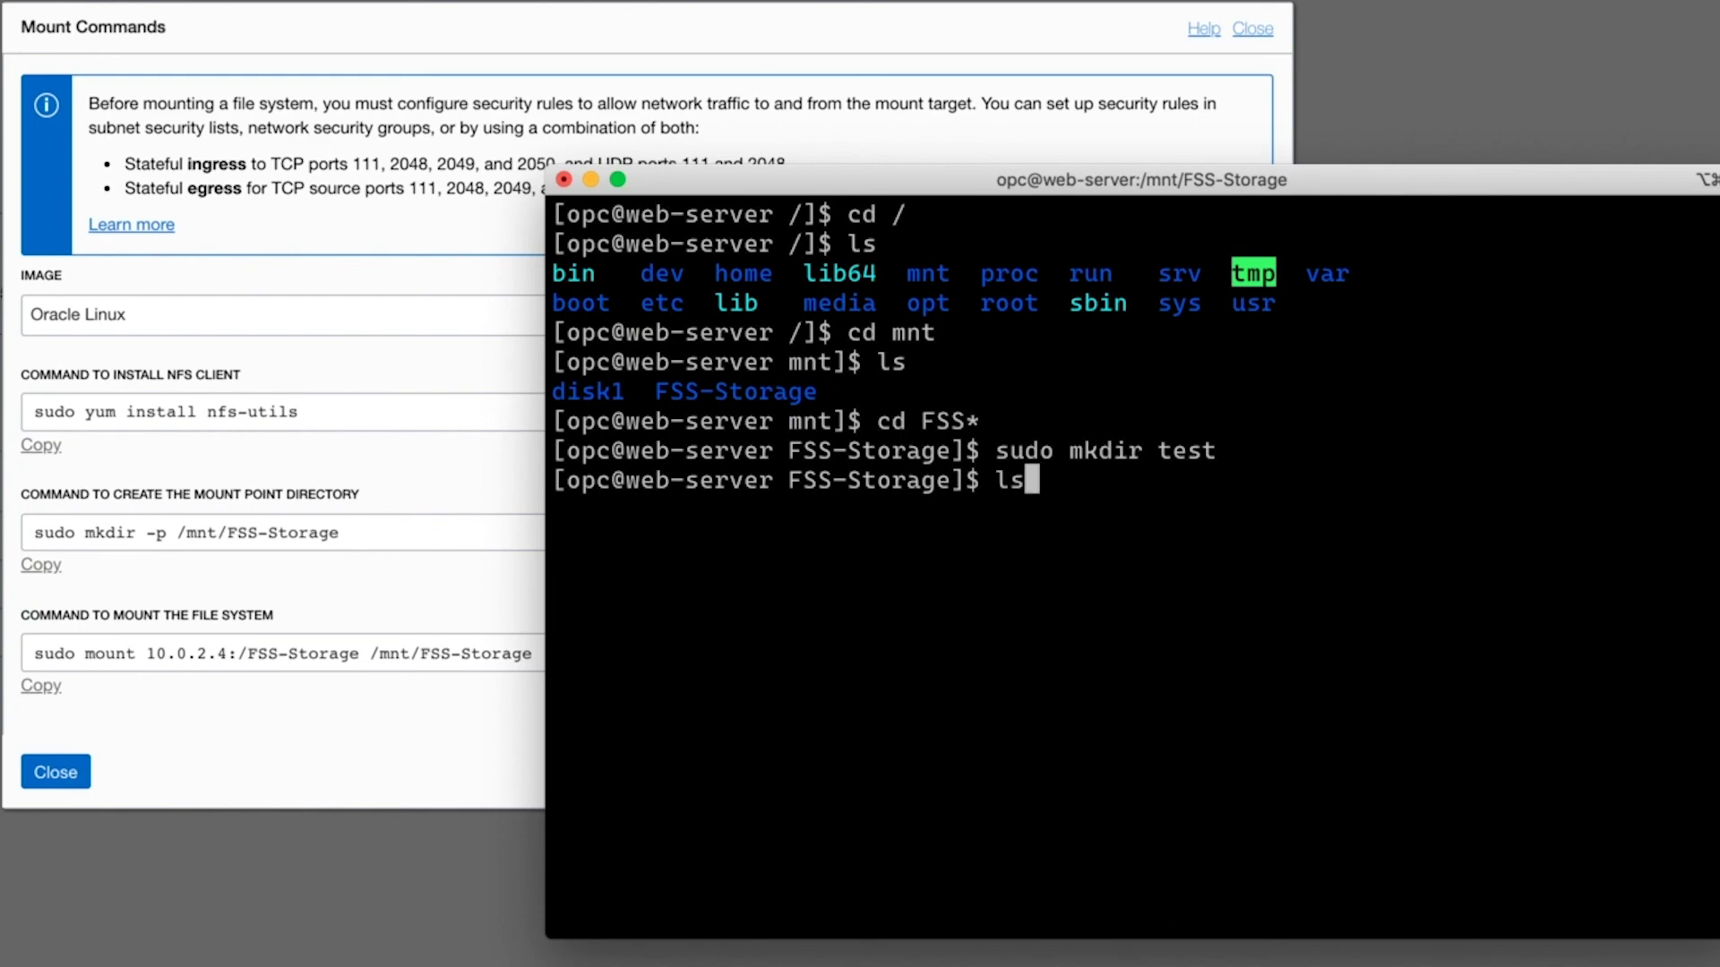
{"action": "key", "text": "Return"}
{"action": "type", "text": "ls -l"}
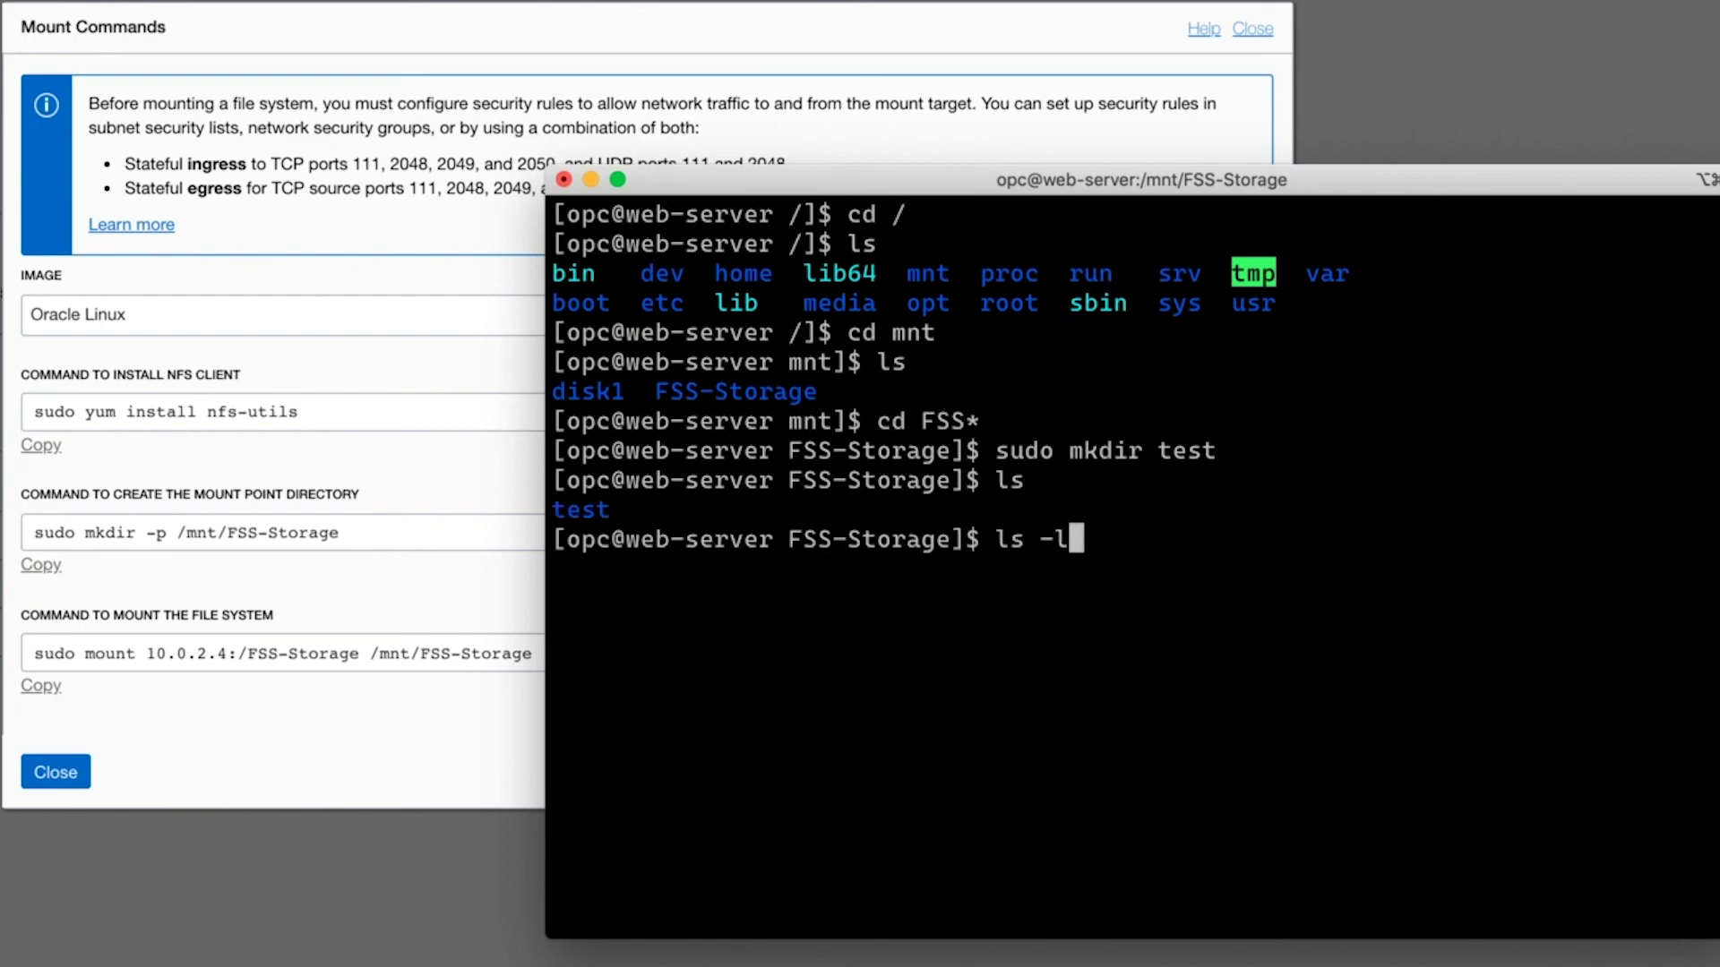
{"action": "key", "text": "Return"}
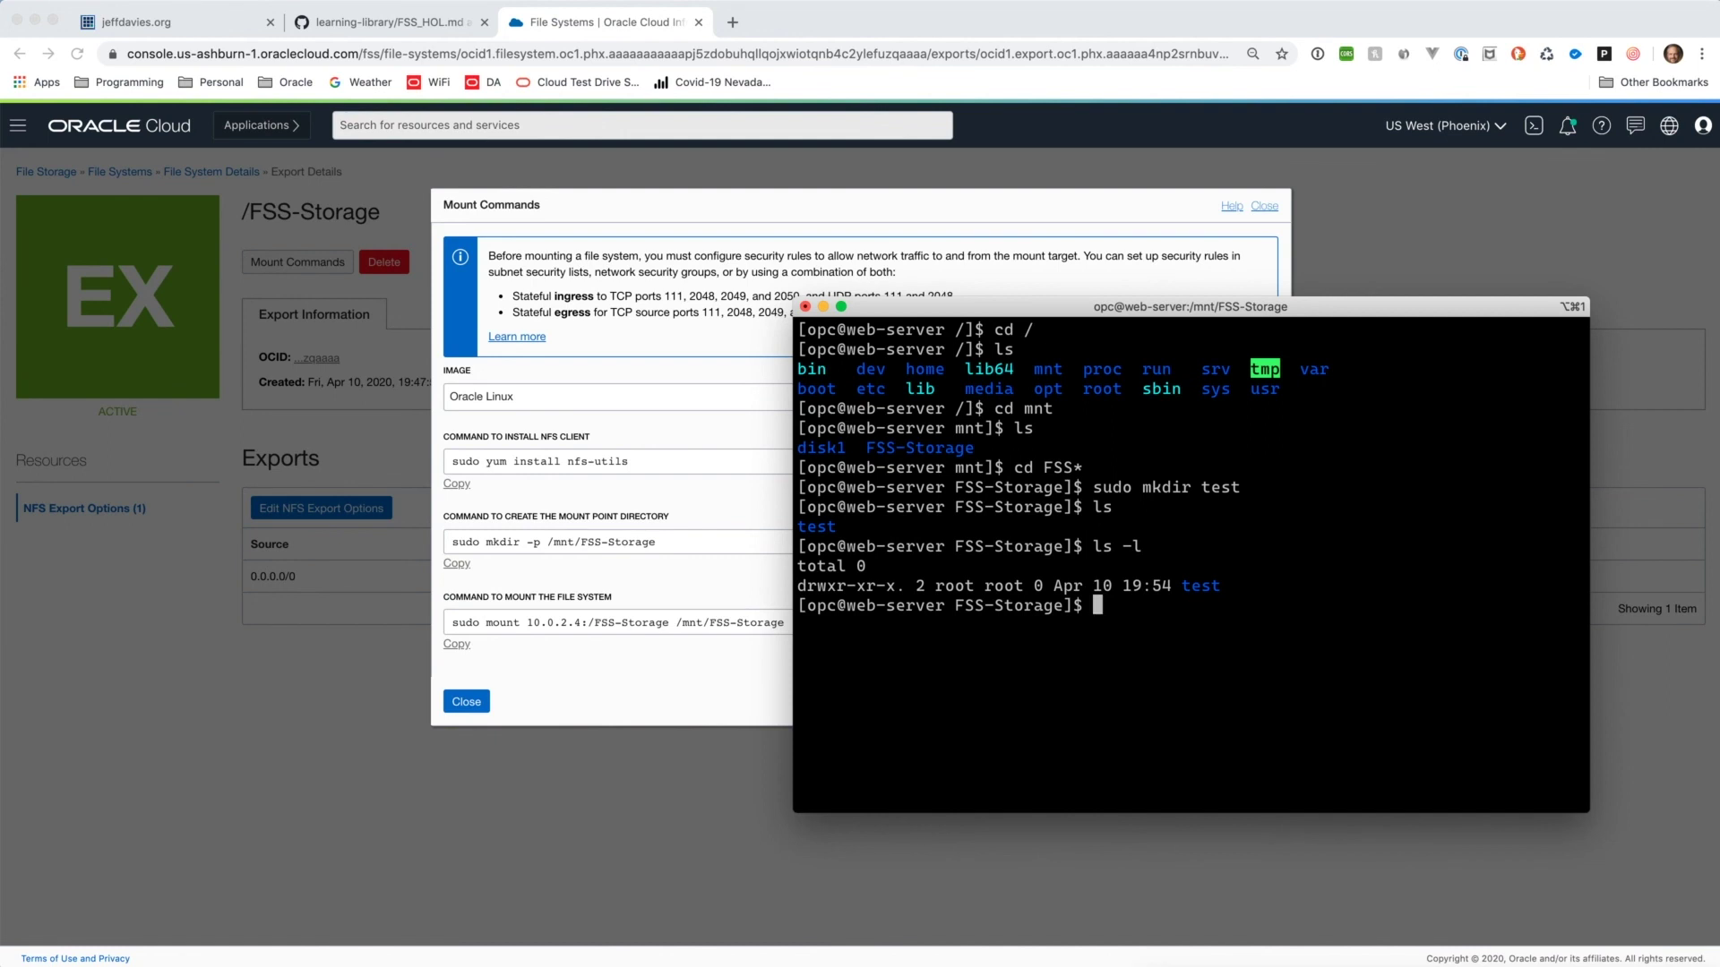
{"action": "scroll", "coordinate": [1159, 411], "scroll_direction": "up", "scroll_amount": 2}
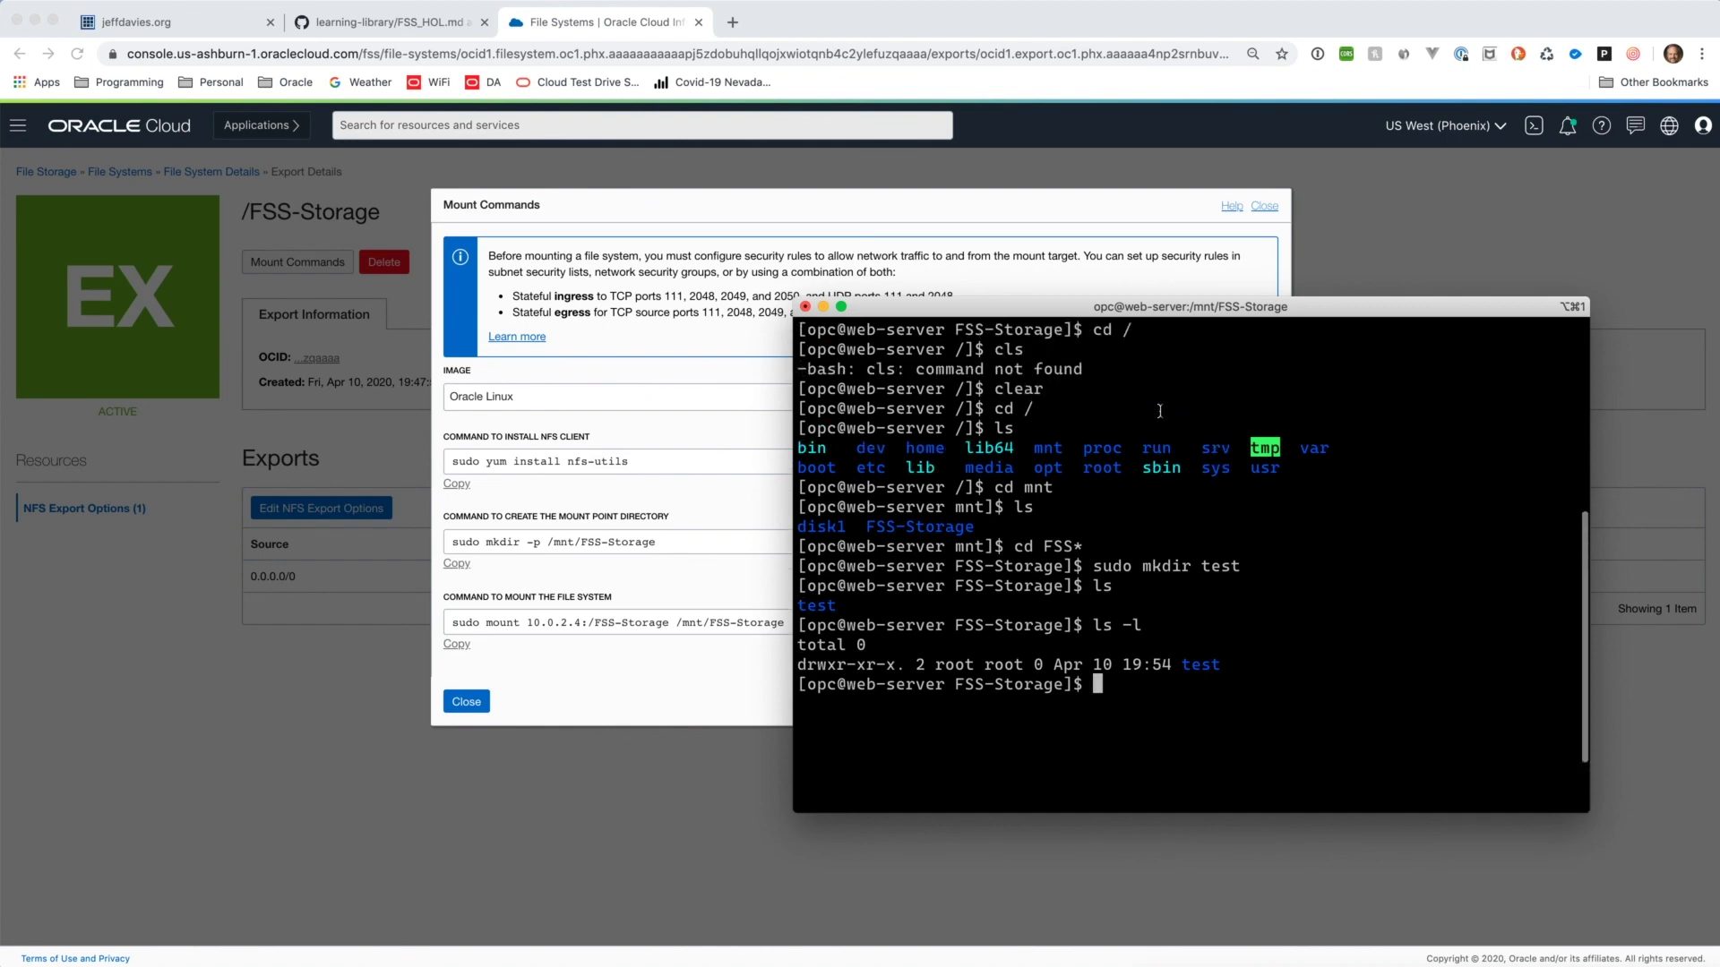
{"action": "scroll", "coordinate": [1159, 411], "scroll_direction": "up", "scroll_amount": 1}
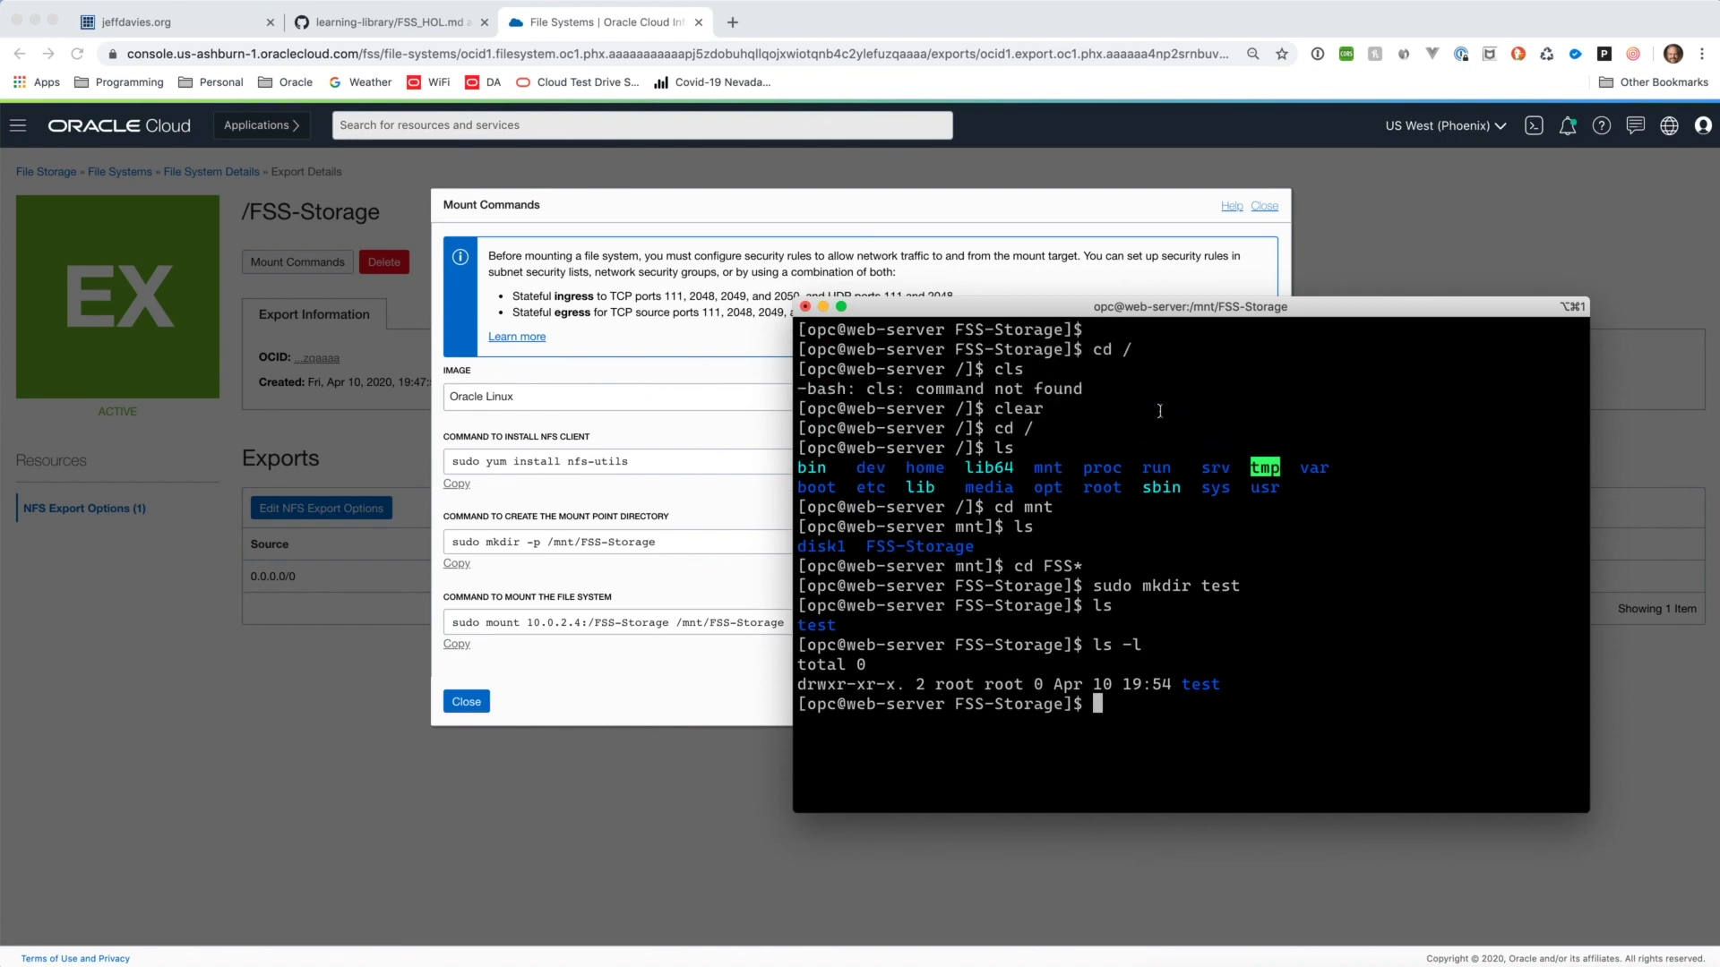